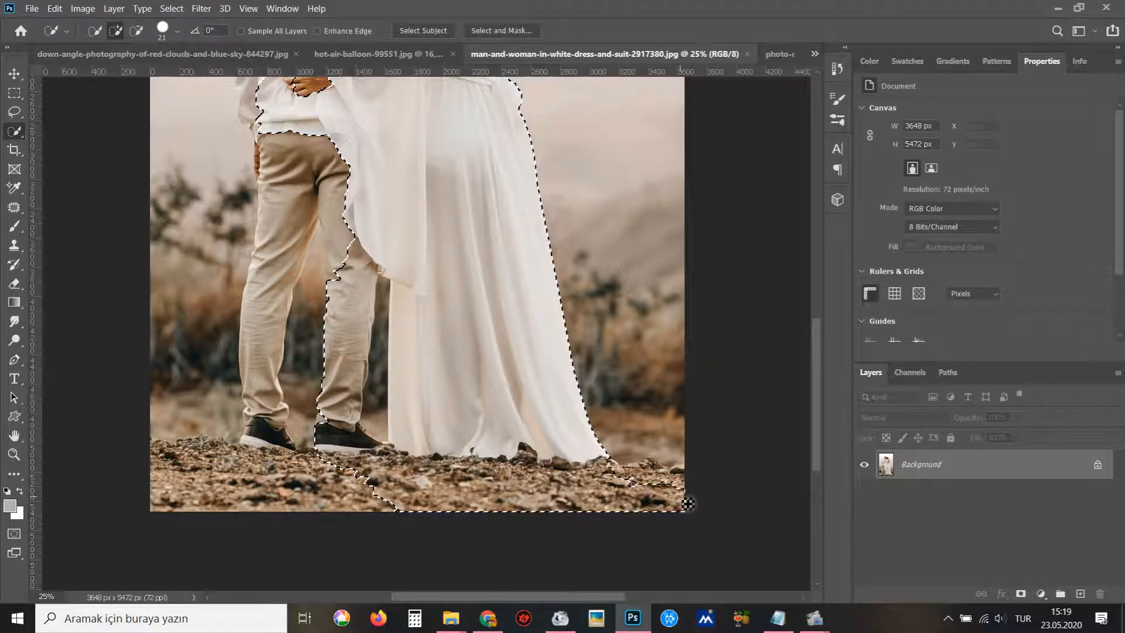
# - Extend the Quick Selection over the ground, the man's trousers and shoes, and the couple's heads, skin and hair
pyautogui.moveTo(406, 505)
pyautogui.mouseDown()
pyautogui.moveTo(247, 493)
pyautogui.moveTo(173, 471)
pyautogui.moveTo(259, 443)
pyautogui.moveTo(275, 350)
pyautogui.mouseUp()
pyautogui.moveTo(284, 268)
pyautogui.mouseDown()
pyautogui.moveTo(296, 196)
pyautogui.moveTo(288, 152)
pyautogui.moveTo(332, 347)
pyautogui.moveTo(293, 283)
pyautogui.moveTo(286, 246)
pyautogui.moveTo(299, 185)
pyautogui.moveTo(295, 302)
pyautogui.moveTo(286, 258)
pyautogui.moveTo(293, 213)
pyautogui.moveTo(331, 172)
pyautogui.mouseUp()
pyautogui.scroll(3, 319, 331)
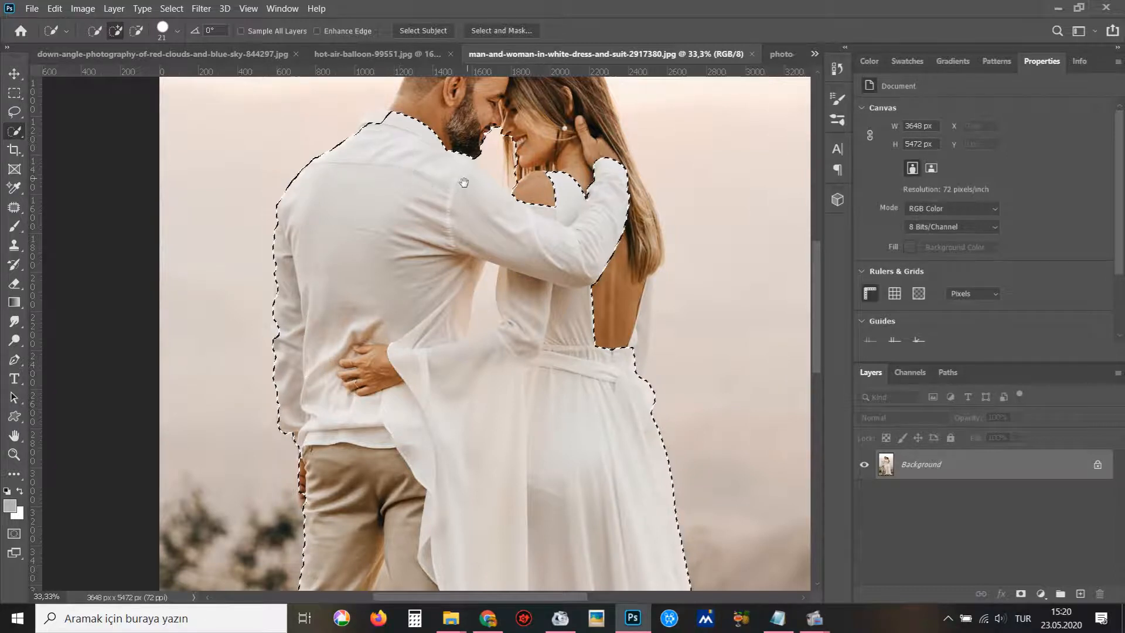
pyautogui.moveTo(471, 184); pyautogui.dragTo(426, 288)
pyautogui.moveTo(552, 398)
pyautogui.mouseDown()
pyautogui.moveTo(575, 380)
pyautogui.moveTo(602, 443)
pyautogui.moveTo(594, 482)
pyautogui.moveTo(600, 348)
pyautogui.moveTo(580, 264)
pyautogui.moveTo(605, 315)
pyautogui.moveTo(559, 207)
pyautogui.moveTo(526, 165)
pyautogui.moveTo(408, 134)
pyautogui.moveTo(395, 140)
pyautogui.moveTo(390, 195)
pyautogui.moveTo(362, 226)
pyautogui.moveTo(343, 236)
pyautogui.moveTo(334, 226)
pyautogui.moveTo(334, 251)
pyautogui.mouseUp()
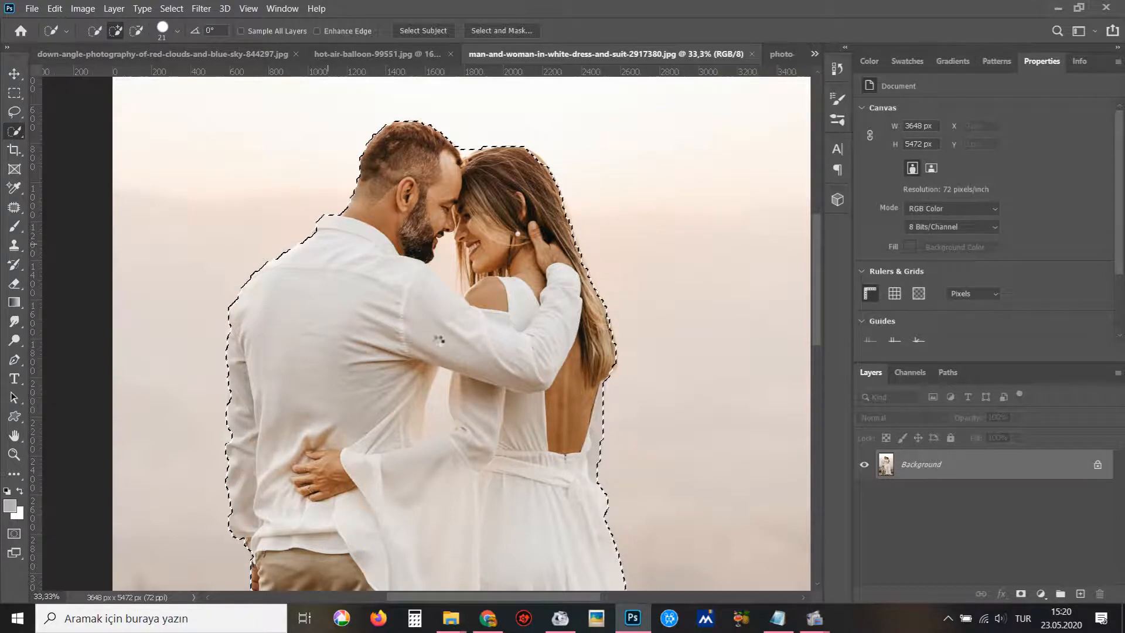
# - Complete the selection at the right end of the ground strip and hide the background with a layer mask
pyautogui.hotkey('ctrl', '-')
pyautogui.hotkey('ctrl', '-')
pyautogui.hotkey('ctrl', '-')
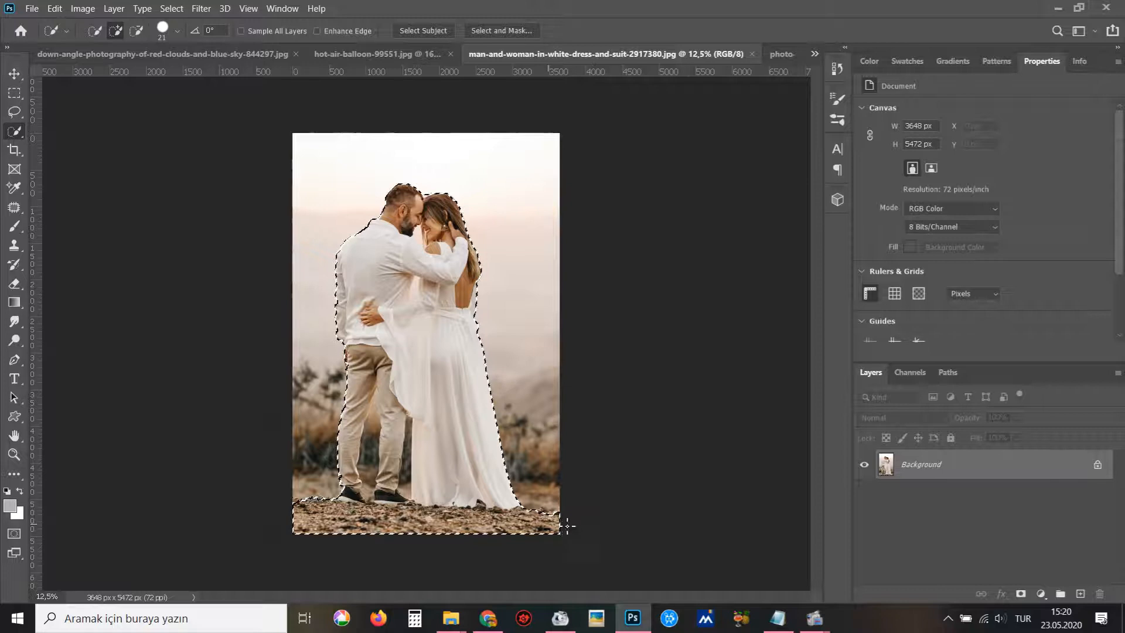
pyautogui.click(541, 525)
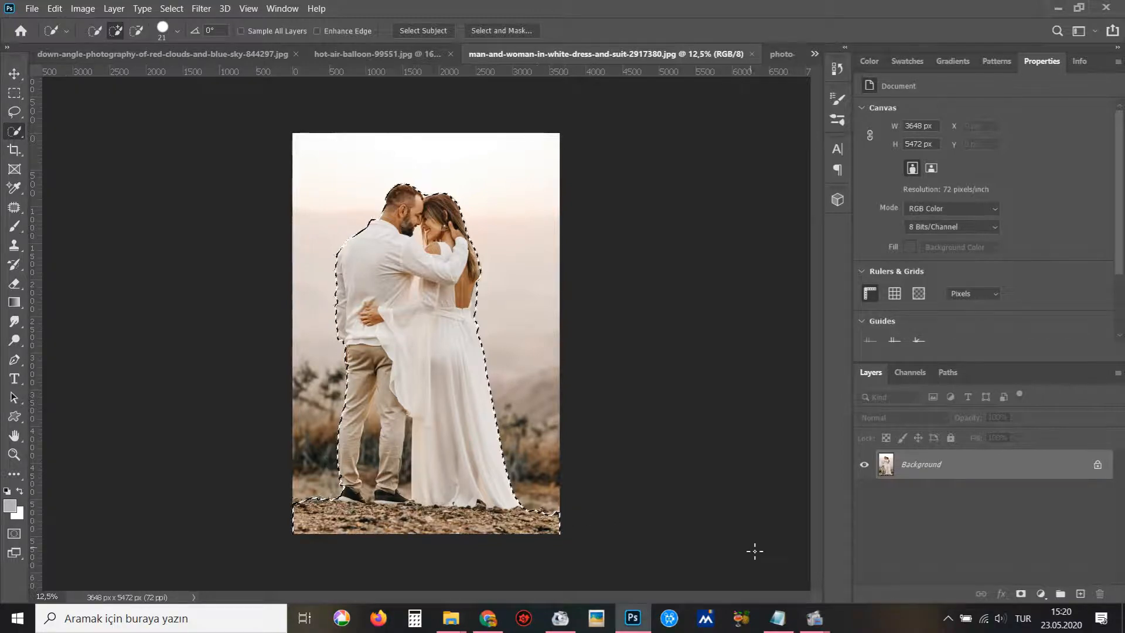
pyautogui.click(1021, 593)
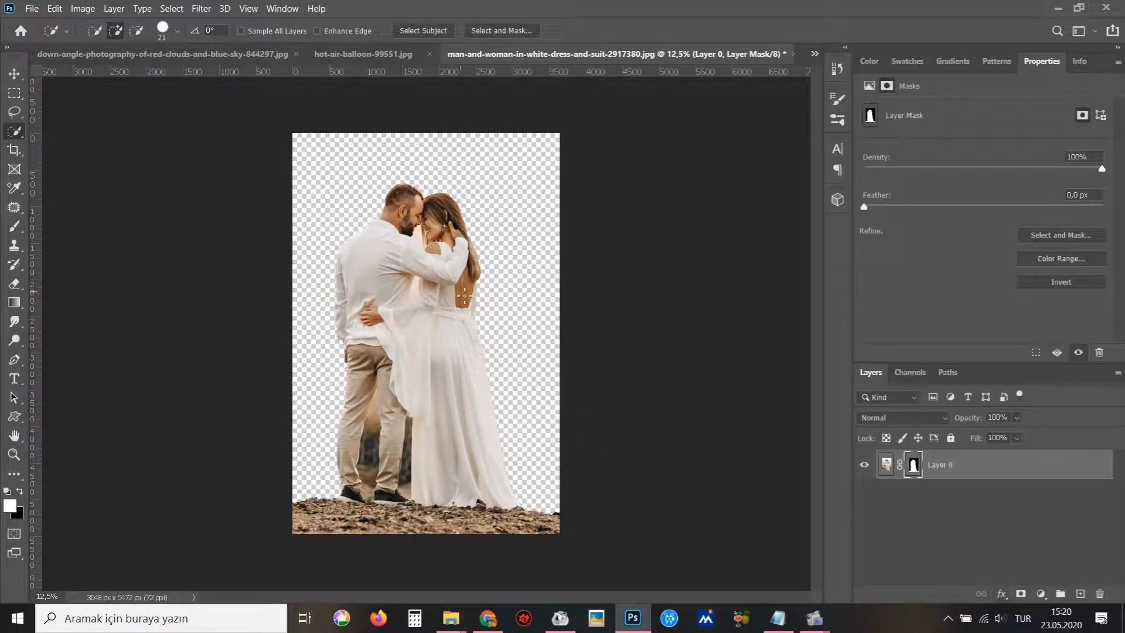
pyautogui.press('v')
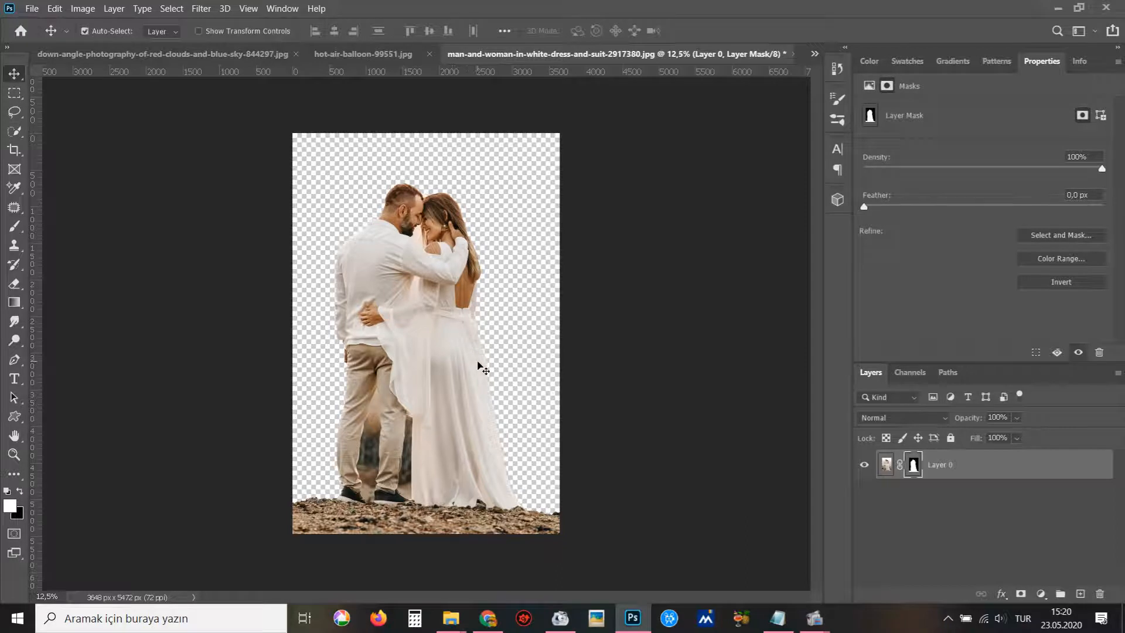
# - Create a new 1920 × 1080 px RGB document at 72 pixels/inch with a white background
pyautogui.click(32, 10)
pyautogui.click(41, 21)
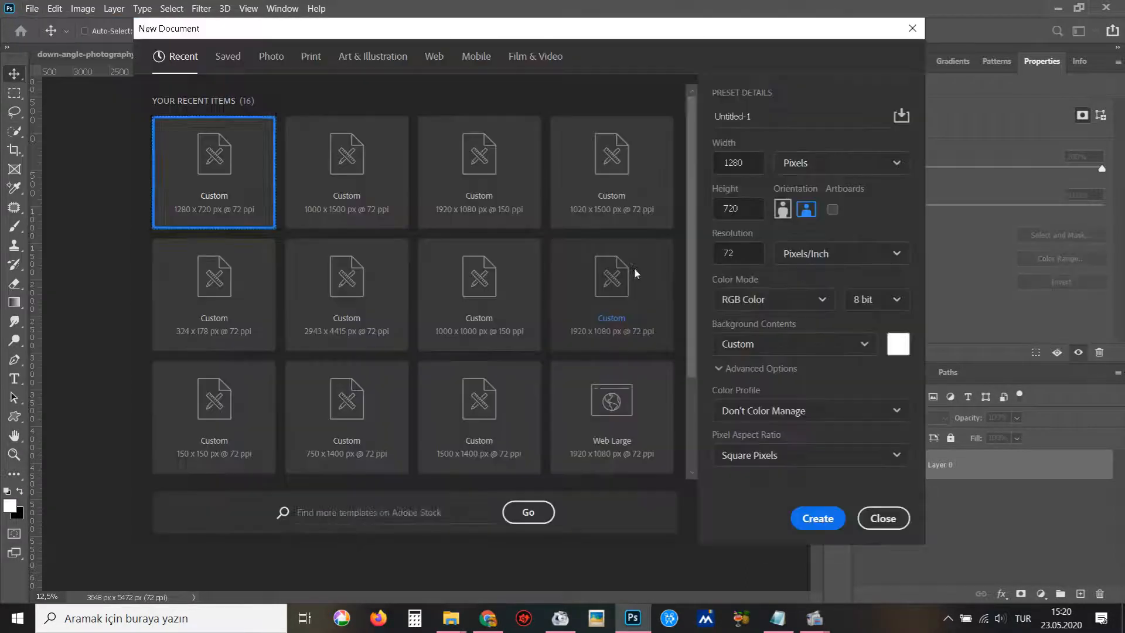
pyautogui.click(752, 170)
pyautogui.write('192')
pyautogui.click(739, 210)
pyautogui.write('1080')
pyautogui.press('Tab')
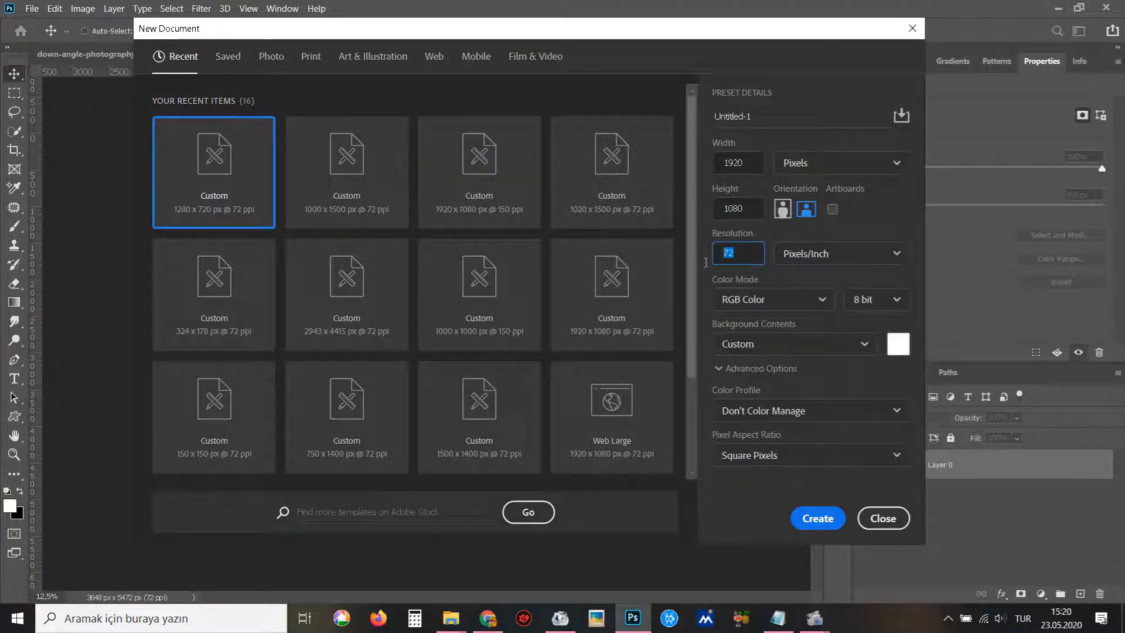
pyautogui.click(780, 257)
pyautogui.click(818, 283)
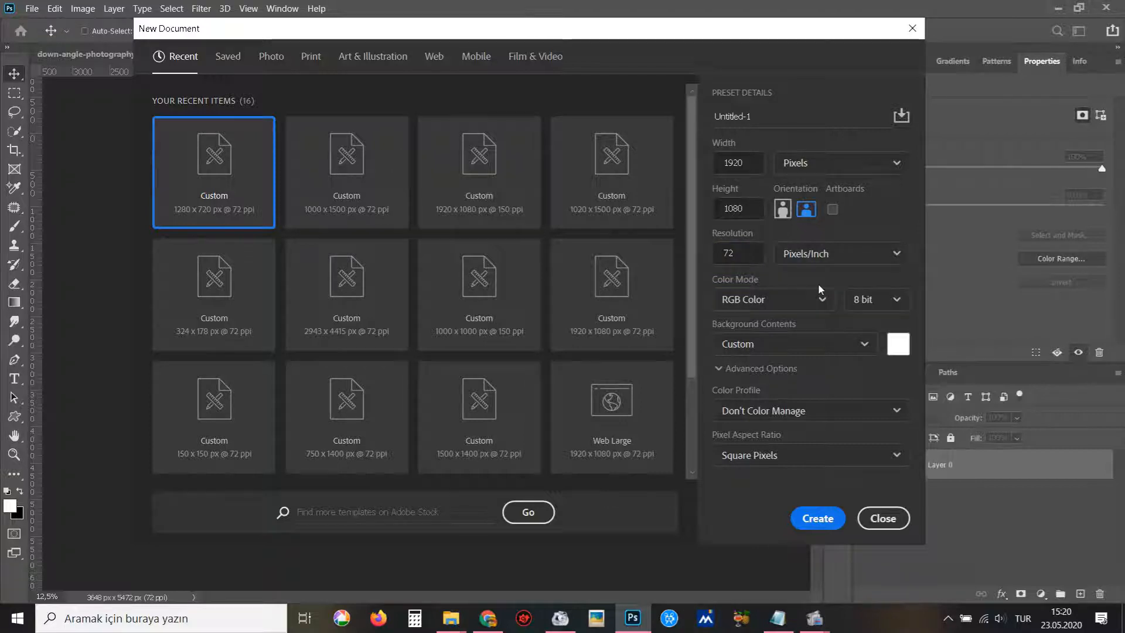
pyautogui.click(817, 518)
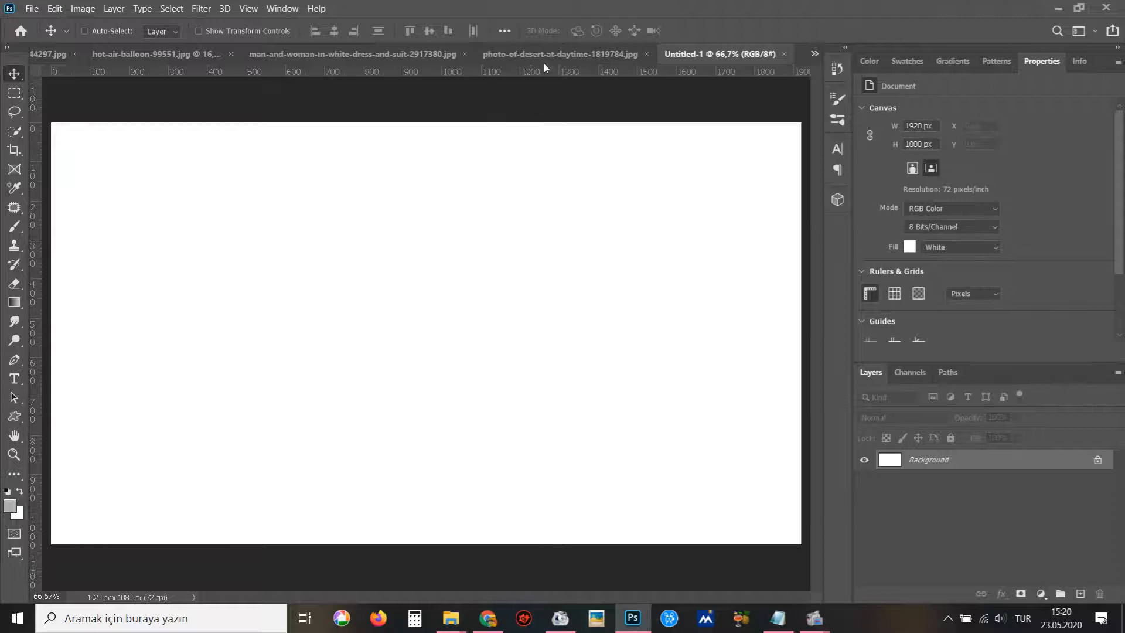
# - Look through the open hot-air balloon, red clouds and desert photos
pyautogui.click(540, 54)
pyautogui.click(384, 55)
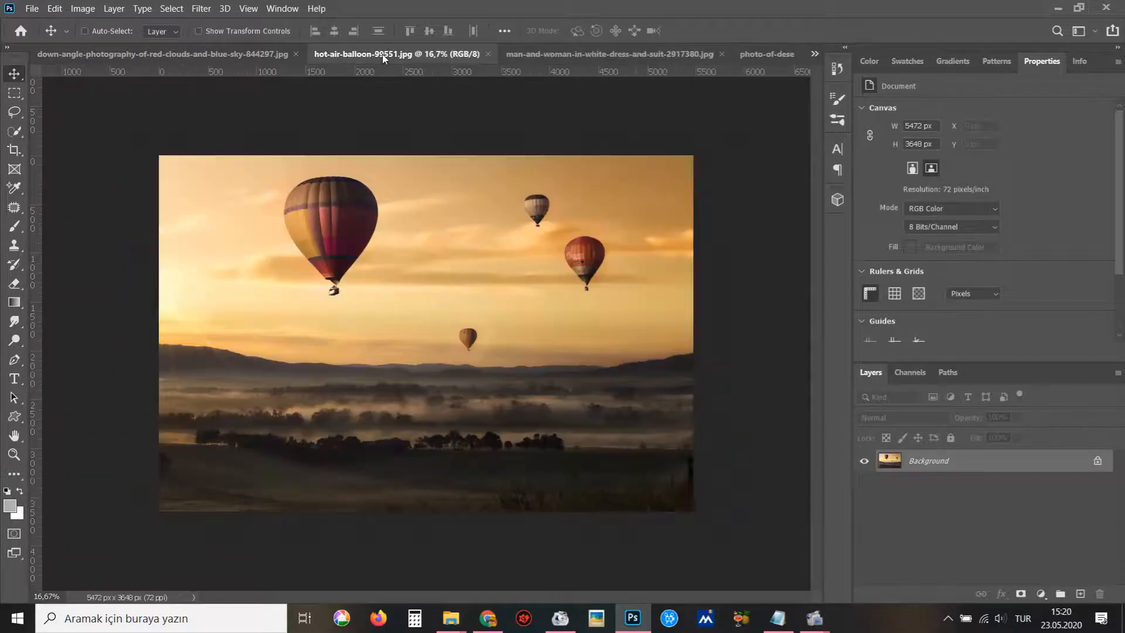
pyautogui.click(253, 54)
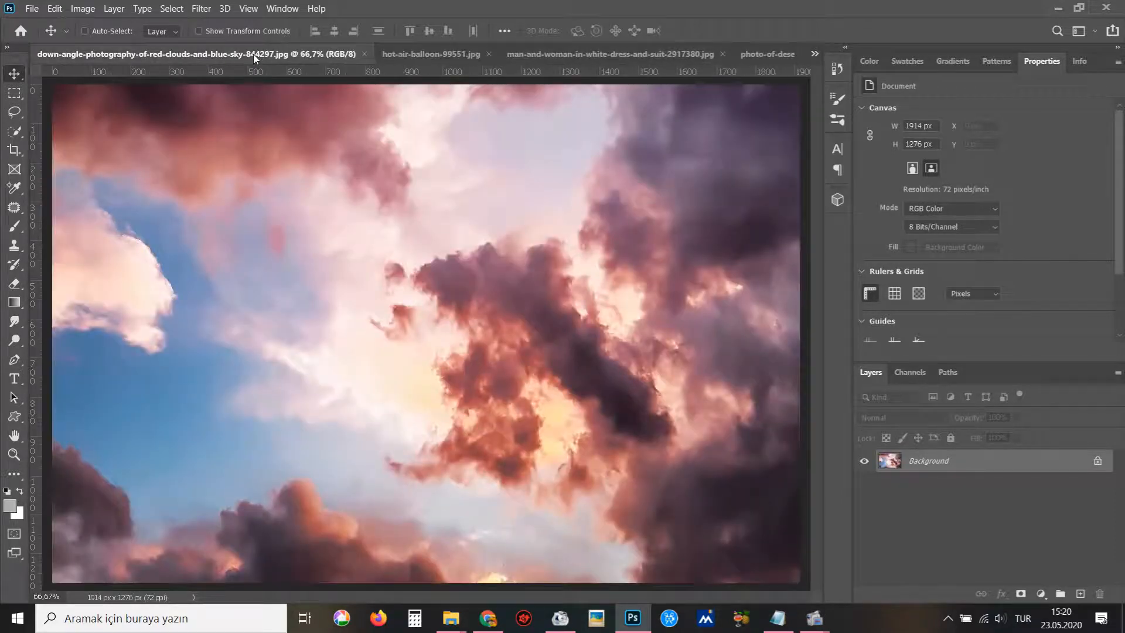
pyautogui.click(737, 54)
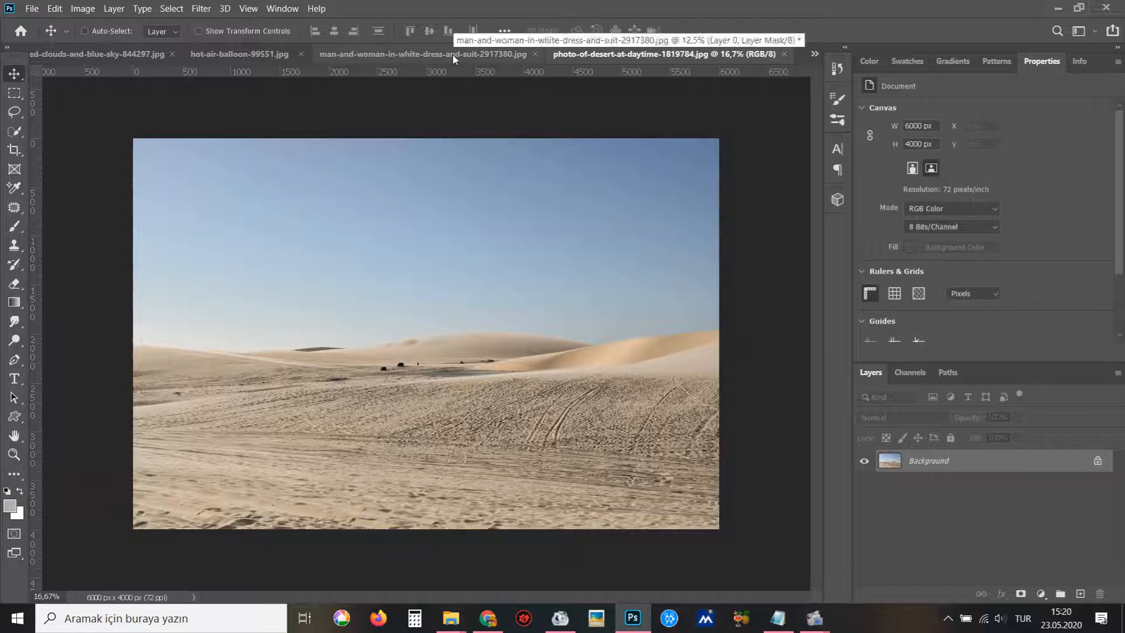
# - Try to move the masked couple from its photo into the Untitled-1 document
pyautogui.click(462, 53)
pyautogui.moveTo(431, 244); pyautogui.dragTo(456, 231)
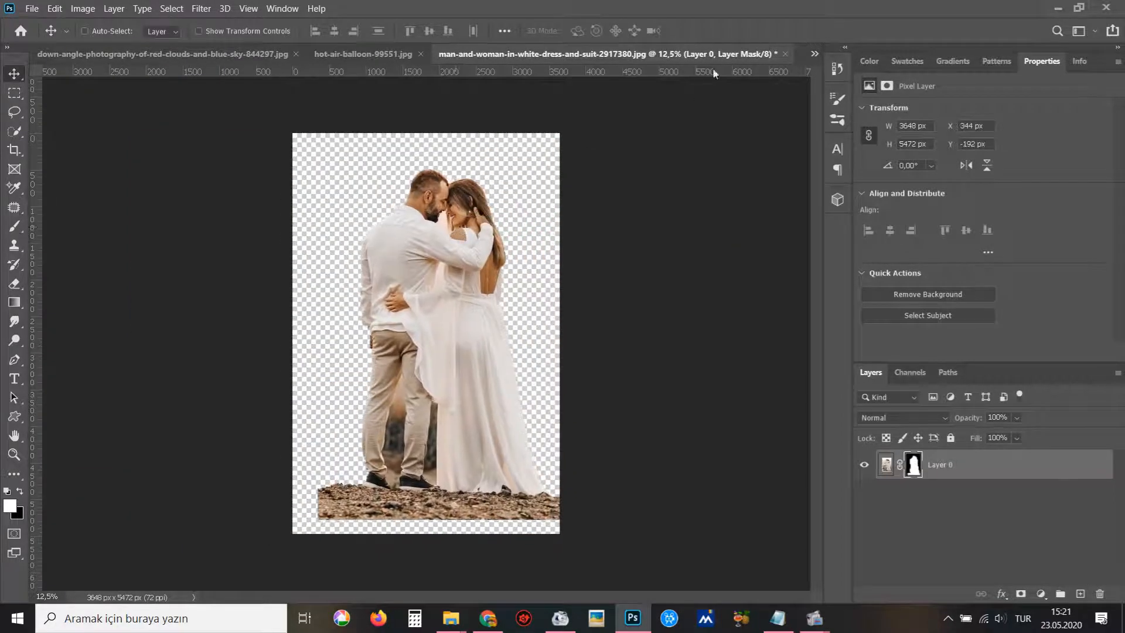
pyautogui.click(814, 54)
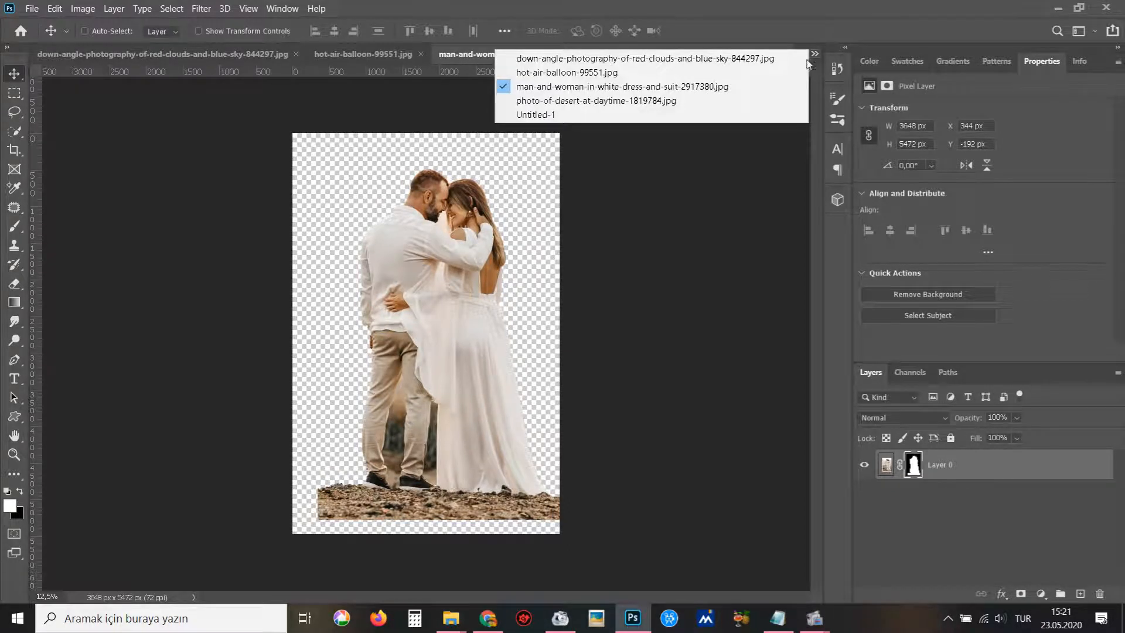
pyautogui.click(684, 115)
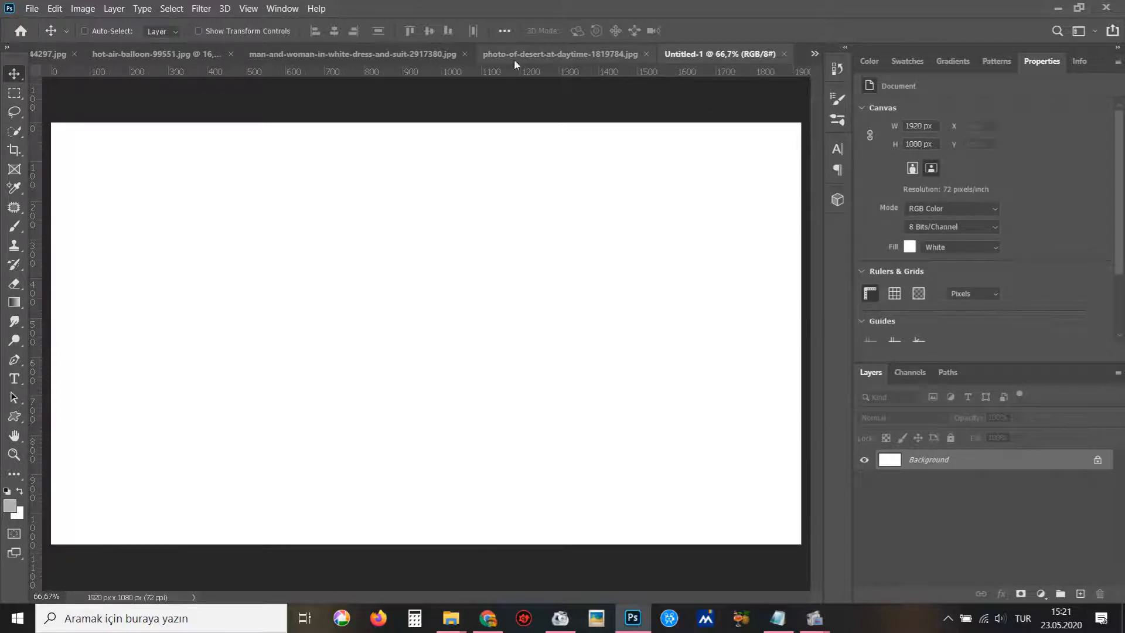
pyautogui.click(340, 53)
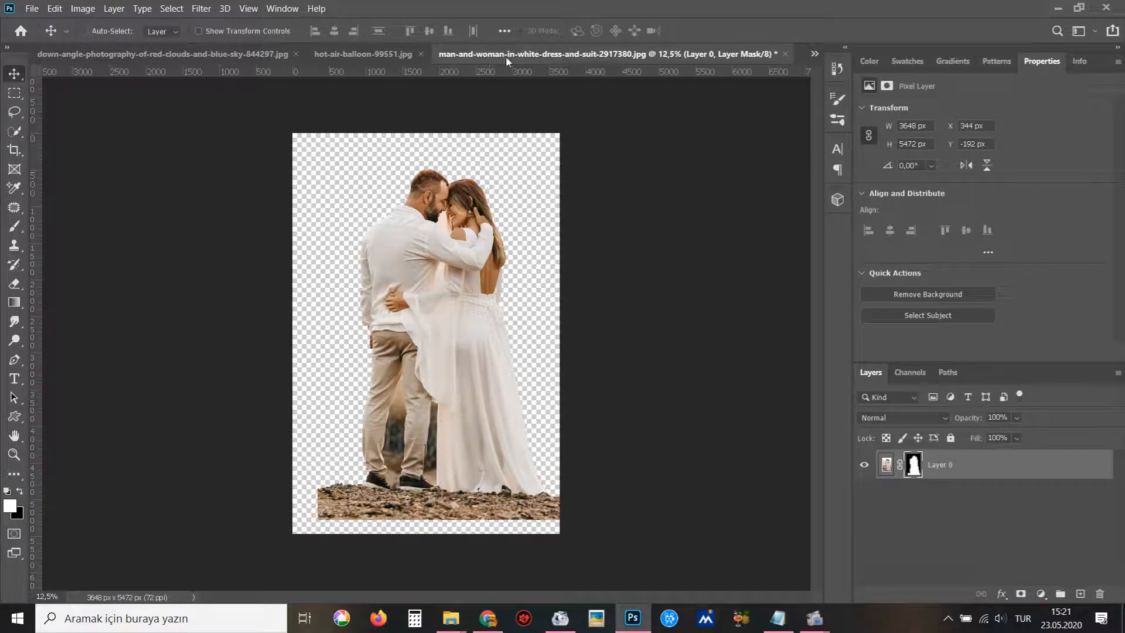
# - Float the couple photo in its own window, copy the masked couple into Untitled-1, and close the photo
pyautogui.moveTo(508, 61); pyautogui.dragTo(667, 178)
pyautogui.moveTo(597, 270); pyautogui.dragTo(366, 261)
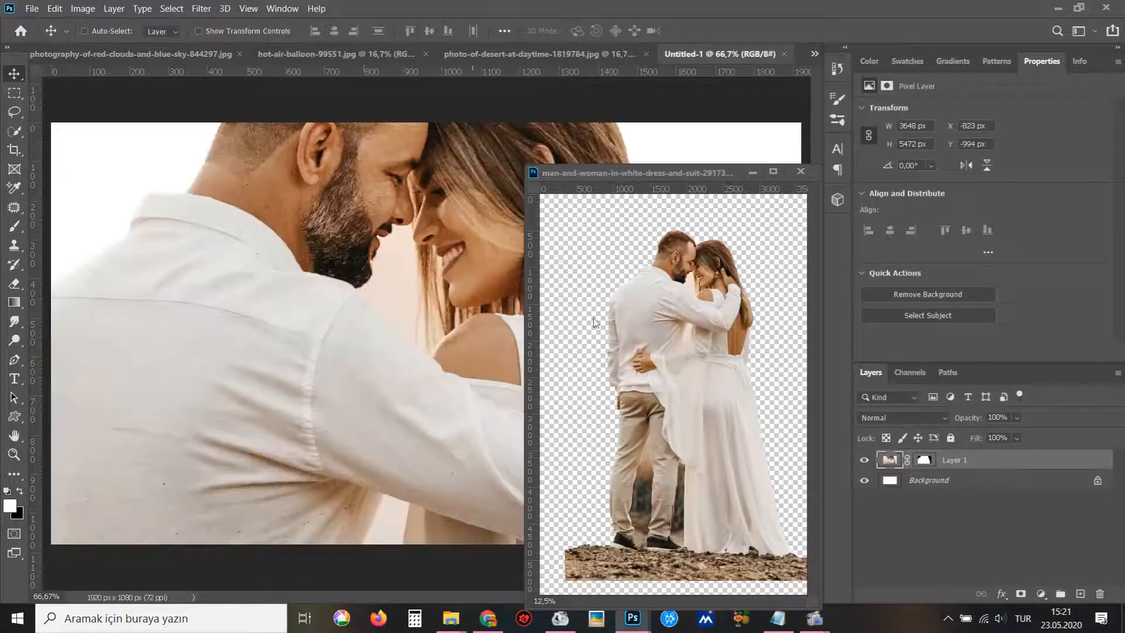
pyautogui.click(799, 174)
pyautogui.click(606, 245)
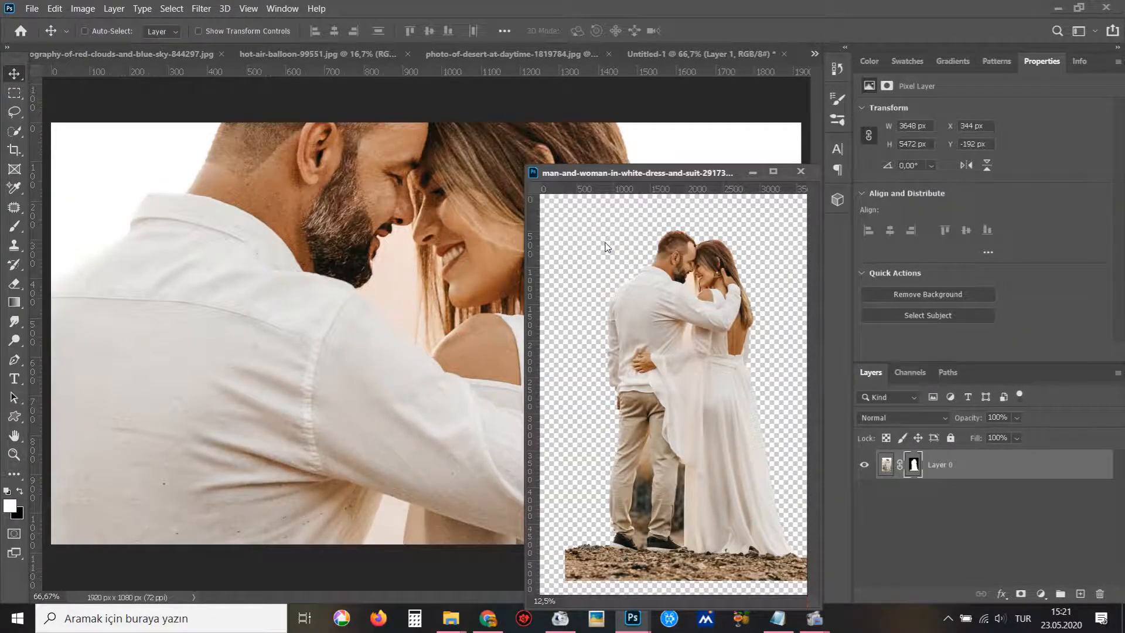
# - Scale the couple layer down to about 478 × 717 px and place it near the canvas's lower middle
pyautogui.hotkey('ctrl', '-')
pyautogui.hotkey('ctrl', '-')
pyautogui.hotkey('ctrl', '-')
pyautogui.hotkey('ctrl', 't')
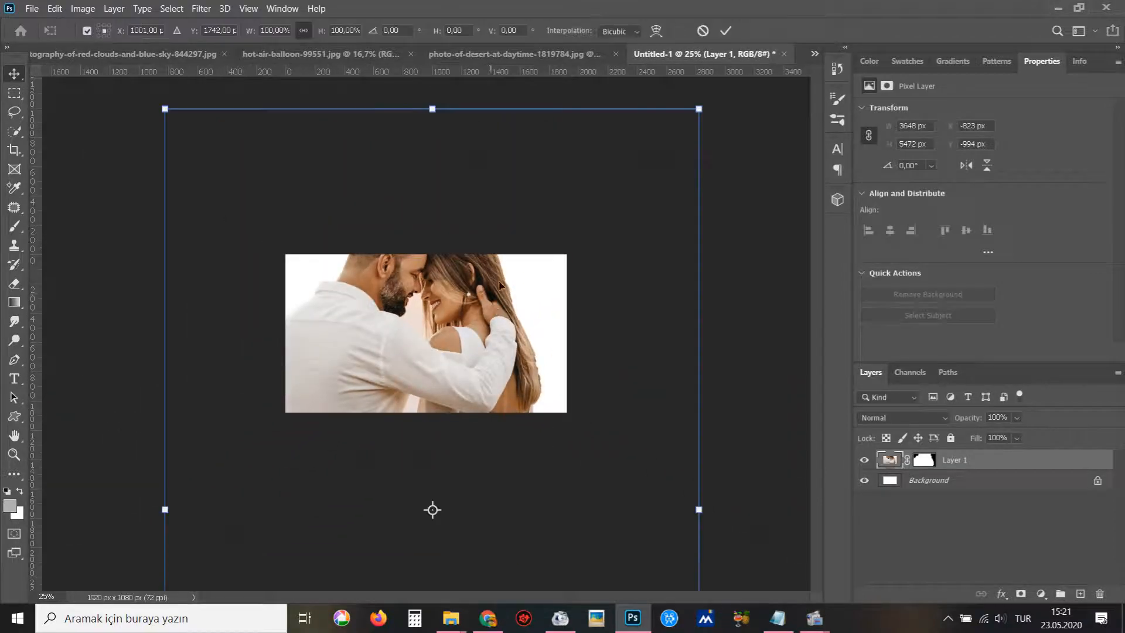
pyautogui.moveTo(697, 108); pyautogui.dragTo(405, 451)
pyautogui.moveTo(403, 507); pyautogui.dragTo(517, 242)
pyautogui.moveTo(569, 209); pyautogui.dragTo(442, 321)
pyautogui.moveTo(404, 422); pyautogui.dragTo(485, 271)
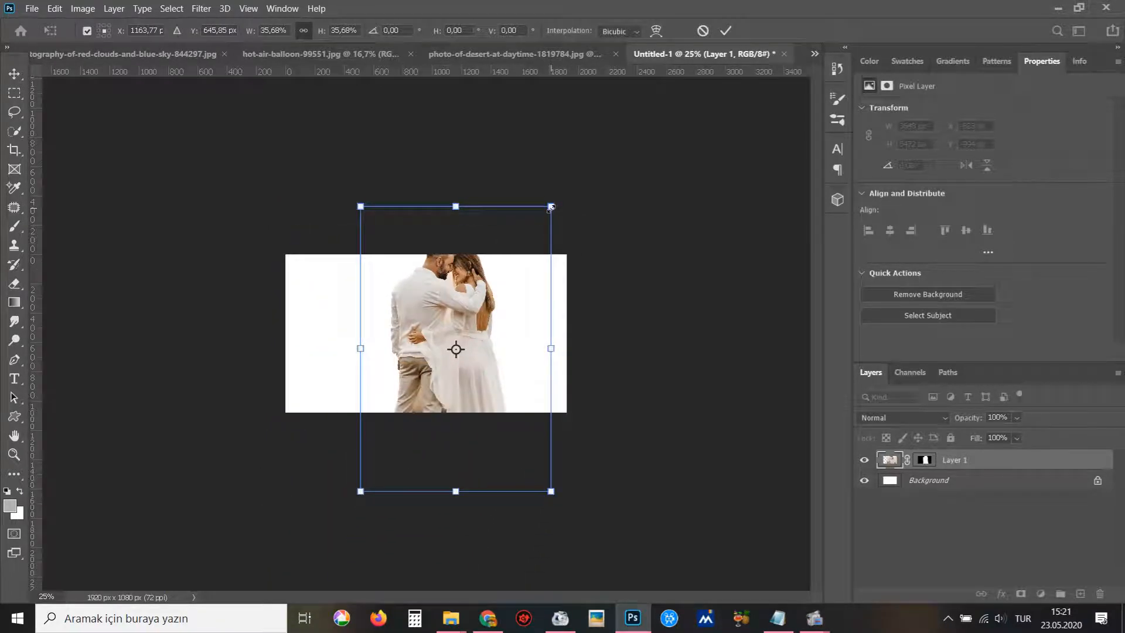
pyautogui.moveTo(546, 218); pyautogui.dragTo(462, 301)
pyautogui.press('Return')
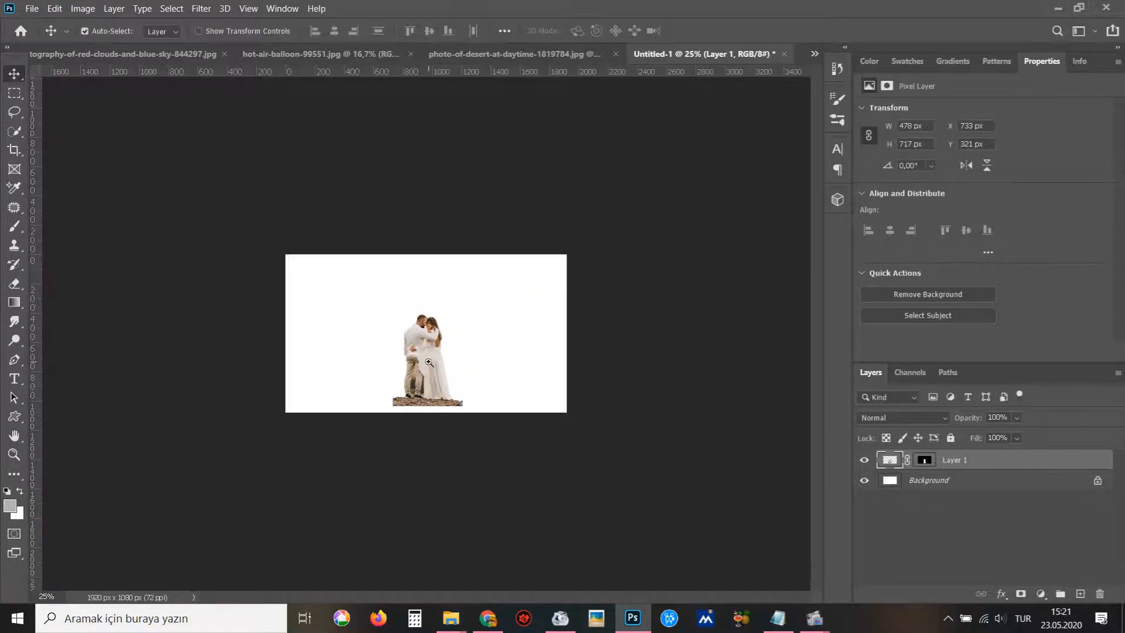
# - Copy the whole desert photo, close it, and paste it into Untitled-1 beneath the couple layer
pyautogui.hotkey('ctrl', '+')
pyautogui.hotkey('ctrl', '+')
pyautogui.hotkey('ctrl', '+')
pyautogui.hotkey('ctrl', '-')
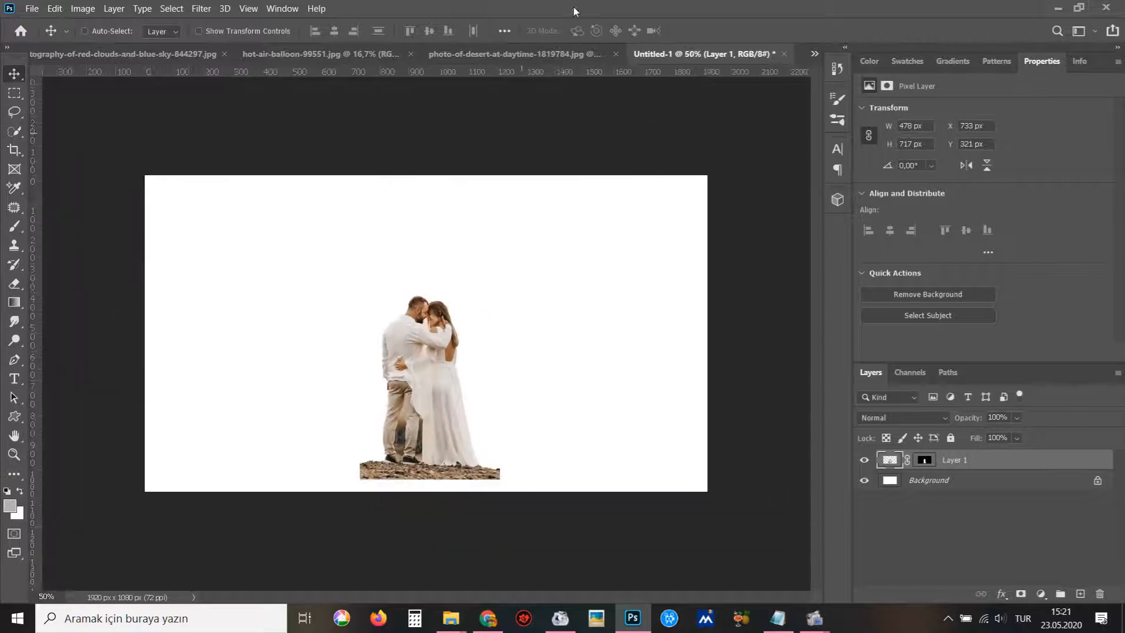
pyautogui.click(533, 55)
pyautogui.hotkey('ctrl', 'a')
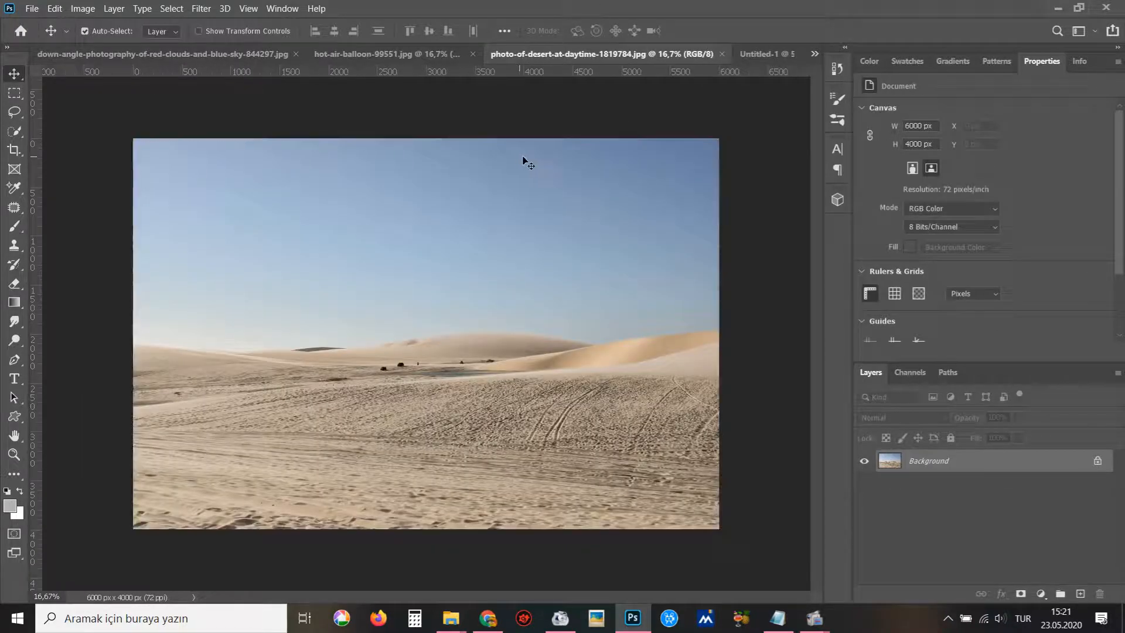
pyautogui.hotkey('ctrl', 'w')
pyautogui.hotkey('ctrl', 'v')
pyautogui.moveTo(948, 467); pyautogui.dragTo(961, 490)
# - Scale the desert layer to about 63% and position it so the dunes and horizon lie behind the couple
pyautogui.hotkey('ctrl', '-')
pyautogui.hotkey('ctrl', '-')
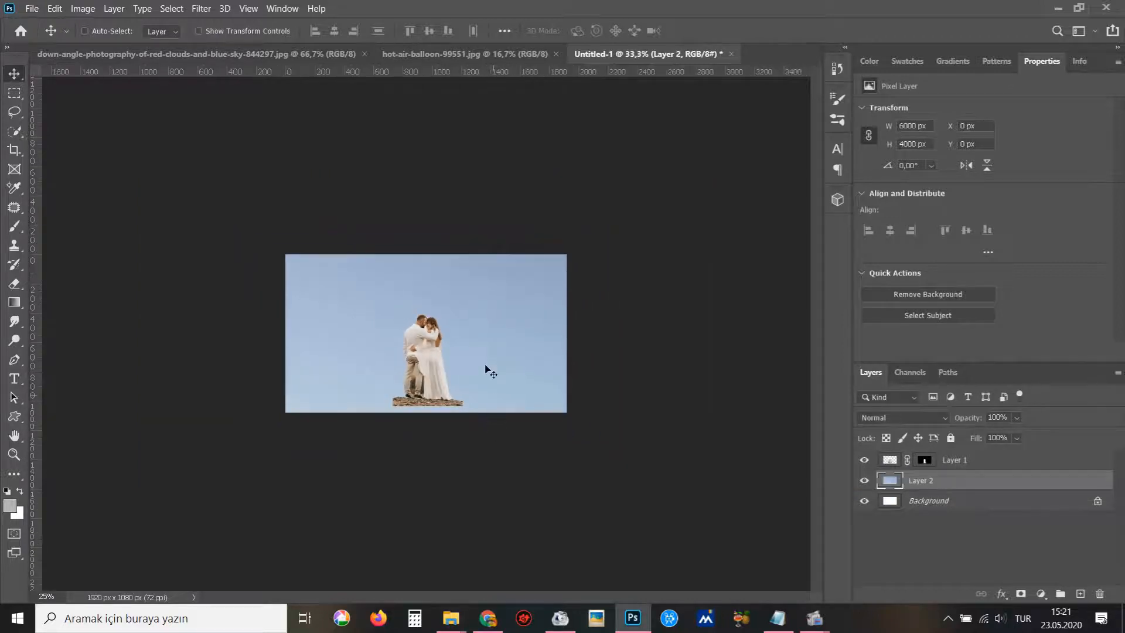
pyautogui.moveTo(492, 403); pyautogui.dragTo(470, 255)
pyautogui.hotkey('ctrl', 't')
pyautogui.moveTo(503, 362); pyautogui.dragTo(379, 272)
pyautogui.hotkey('ctrl', '-')
pyautogui.hotkey('ctrl', '-')
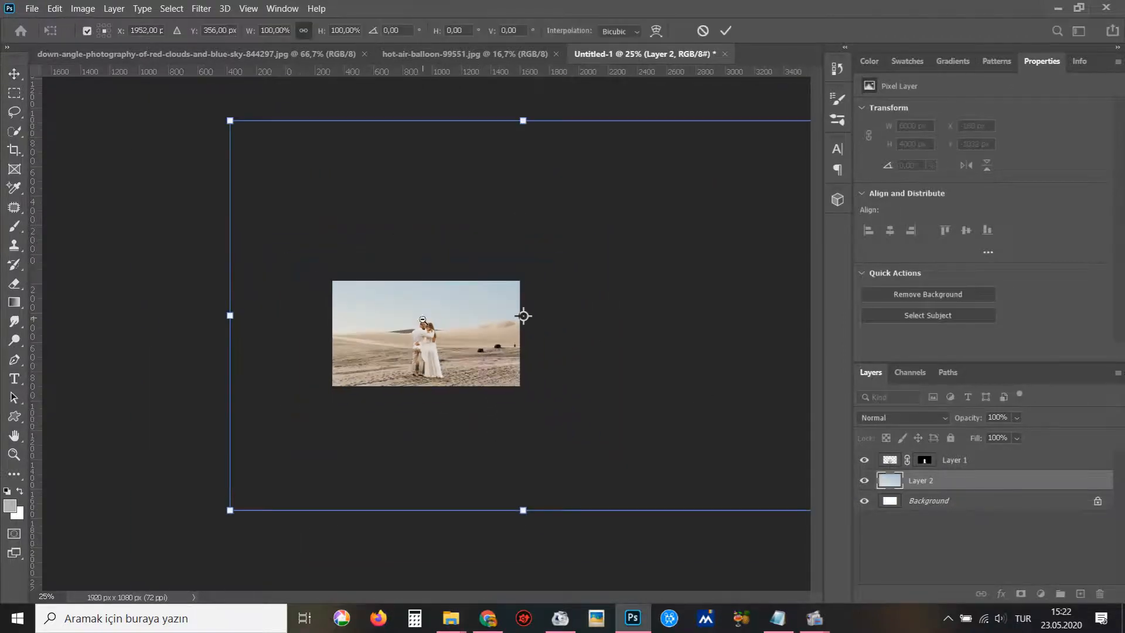
pyautogui.moveTo(230, 120); pyautogui.dragTo(444, 261)
pyautogui.moveTo(527, 335); pyautogui.dragTo(359, 289)
pyautogui.moveTo(499, 352); pyautogui.dragTo(500, 357)
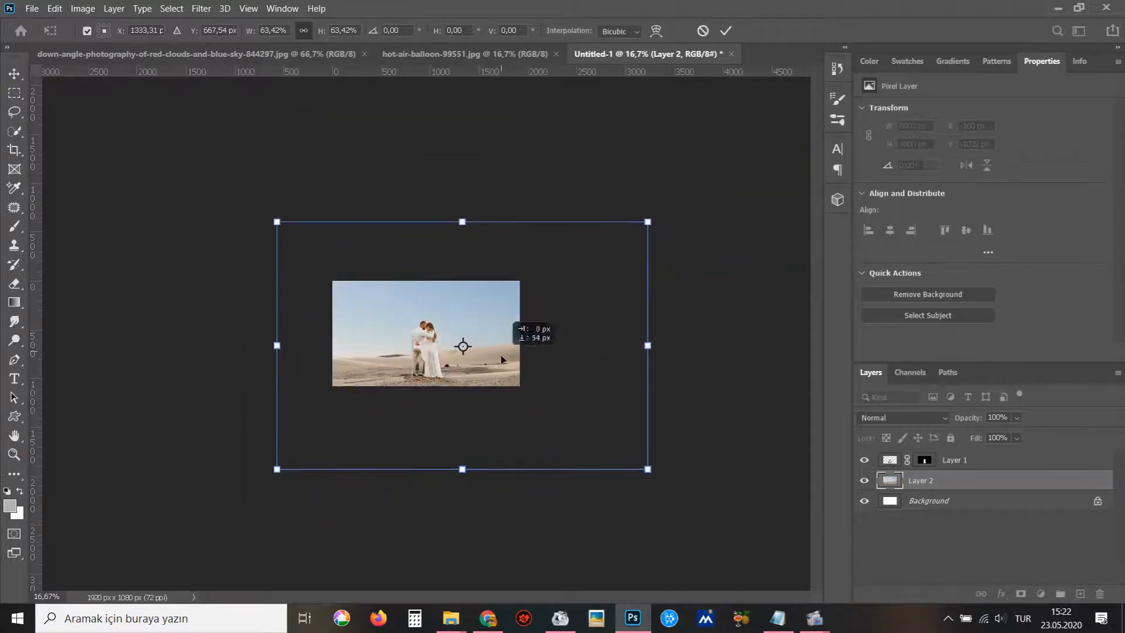
# - Enlarge the desert layer to about 69%, rotate it about 1.2°, and shift it slightly to fit the couple's ground
pyautogui.moveTo(646, 224); pyautogui.dragTo(741, 243)
pyautogui.moveTo(536, 339)
pyautogui.mouseDown()
pyautogui.moveTo(548, 327)
pyautogui.moveTo(539, 343)
pyautogui.mouseUp()
pyautogui.moveTo(698, 322); pyautogui.dragTo(715, 310)
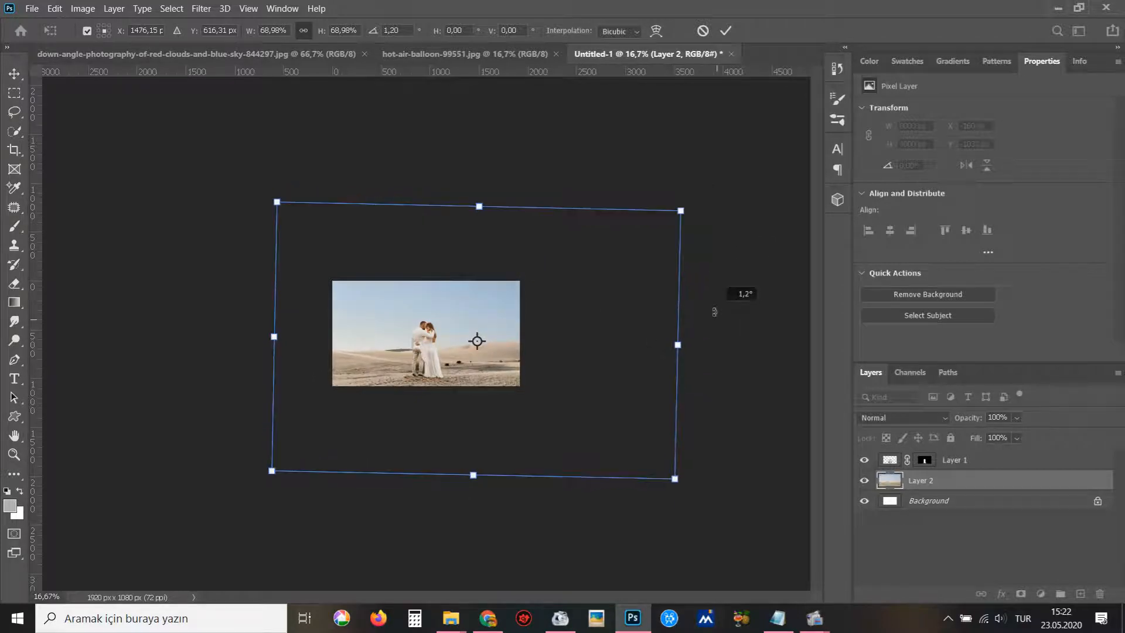
pyautogui.press('Return')
pyautogui.hotkey('ctrl', '+')
pyautogui.hotkey('ctrl', '+')
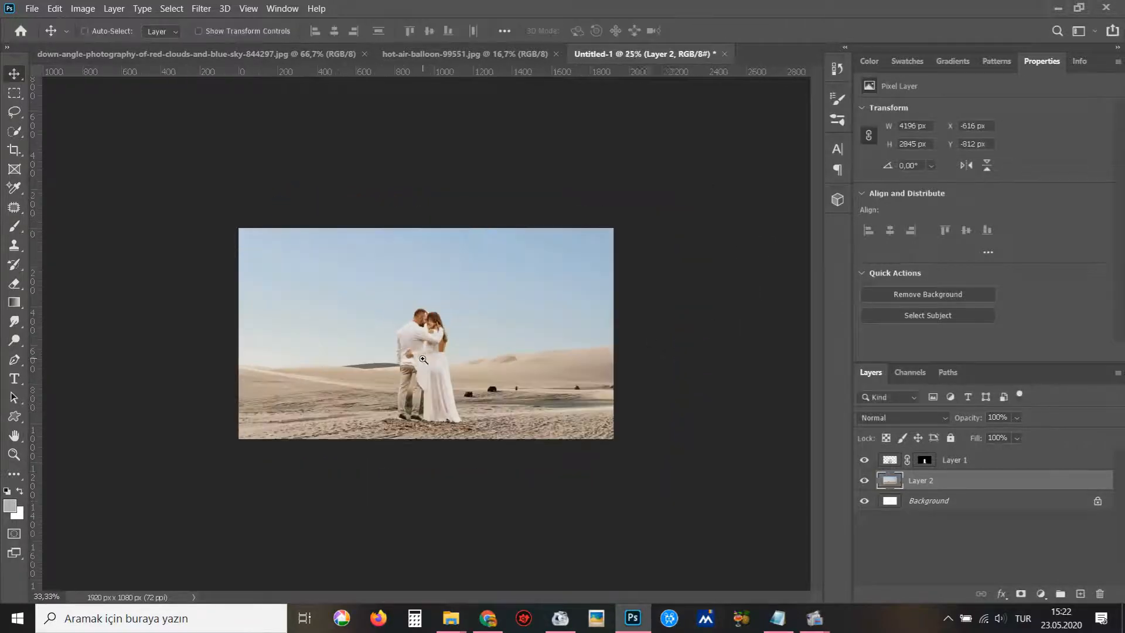
pyautogui.hotkey('ctrl', '+')
pyautogui.moveTo(437, 424); pyautogui.dragTo(438, 431)
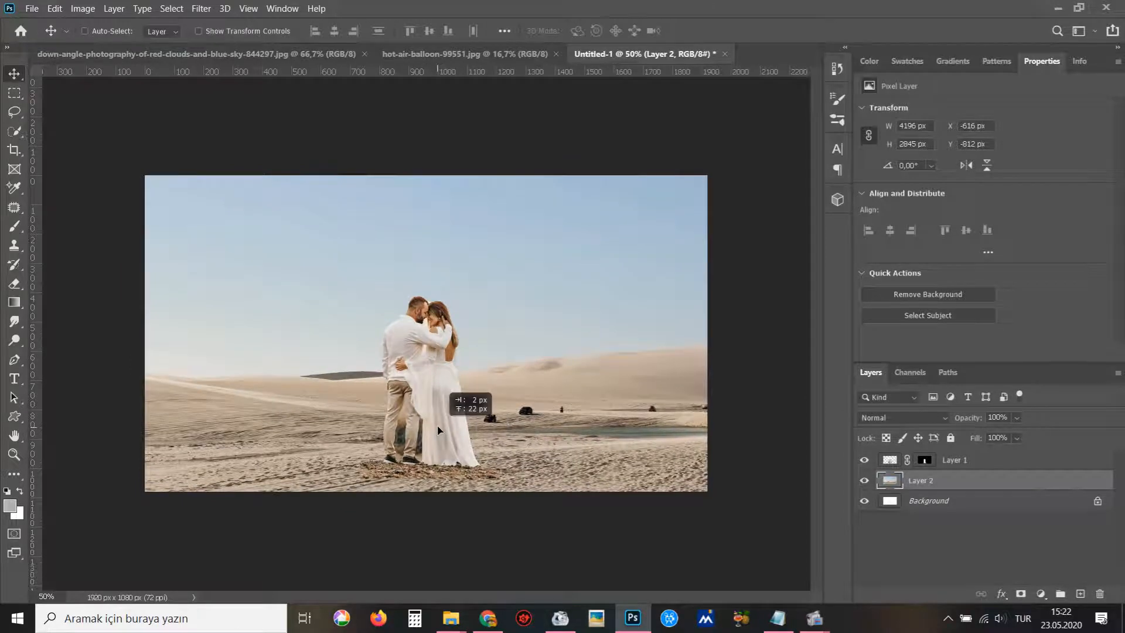
# - Target the couple layer's mask and trace a Pen path down the inner edge of the man's front leg, starting just below the crotch
pyautogui.click(924, 461)
pyautogui.keyDown('ctrl'); pyautogui.click(404, 416); pyautogui.keyUp('ctrl')
pyautogui.keyDown('ctrl'); pyautogui.click(404, 416); pyautogui.keyUp('ctrl')
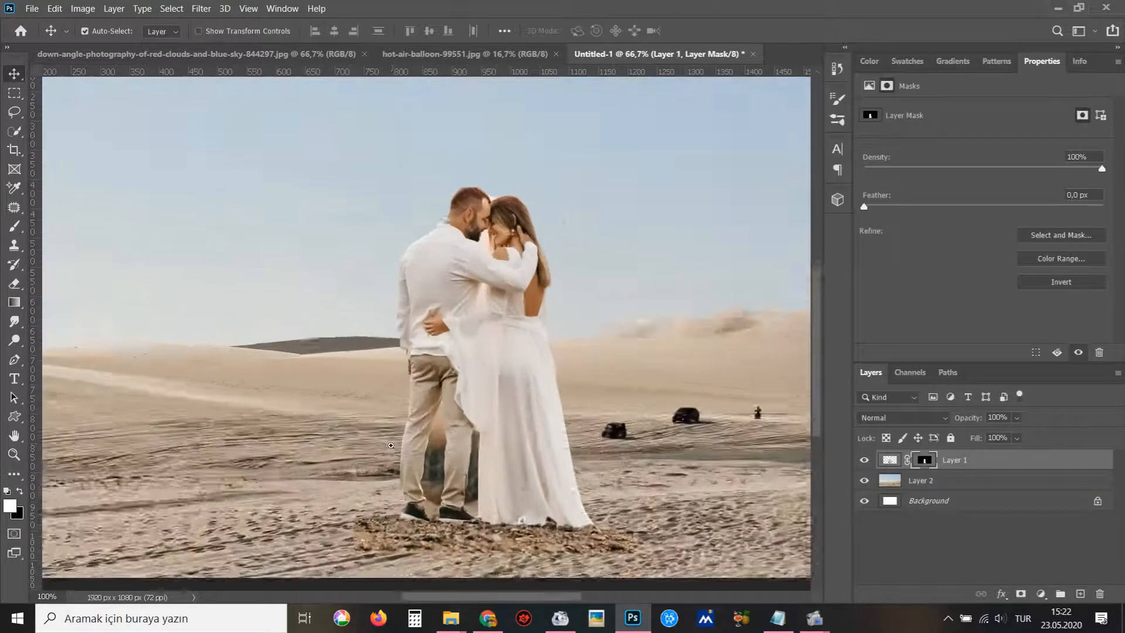
pyautogui.keyDown('ctrl'); pyautogui.click(404, 422); pyautogui.keyUp('ctrl')
pyautogui.scroll(-2, 447, 352)
pyautogui.keyDown('ctrl'); pyautogui.click(446, 350); pyautogui.keyUp('ctrl')
pyautogui.keyDown('ctrl'); pyautogui.click(470, 318); pyautogui.keyUp('ctrl')
pyautogui.scroll(2, 463, 275)
pyautogui.keyDown('ctrl'); pyautogui.click(451, 251); pyautogui.keyUp('ctrl')
pyautogui.press('p')
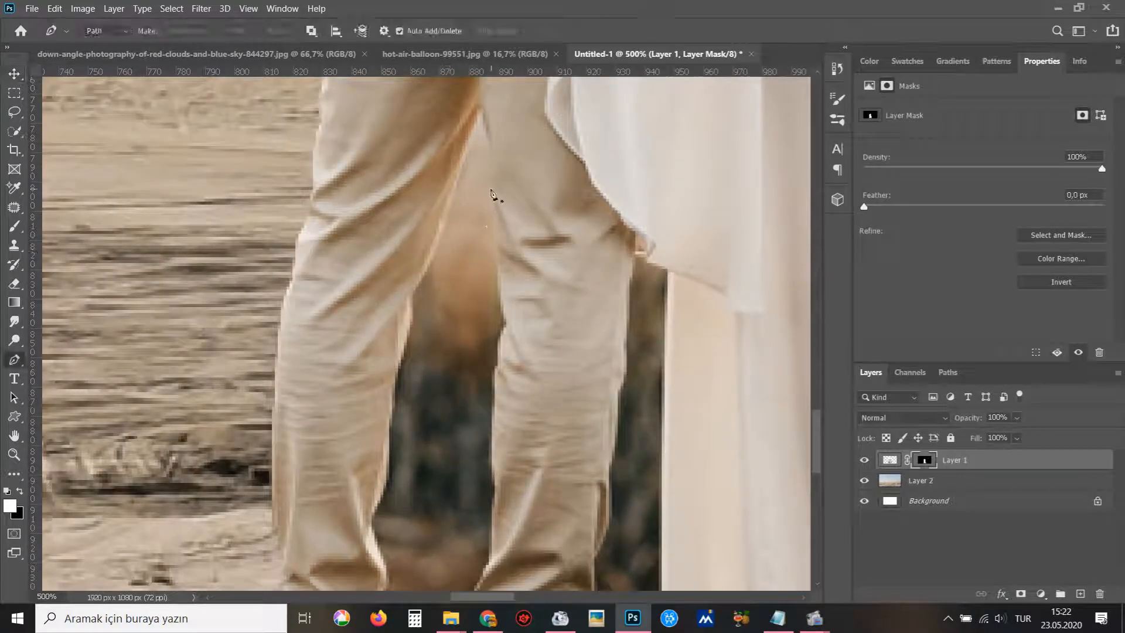
pyautogui.click(498, 166)
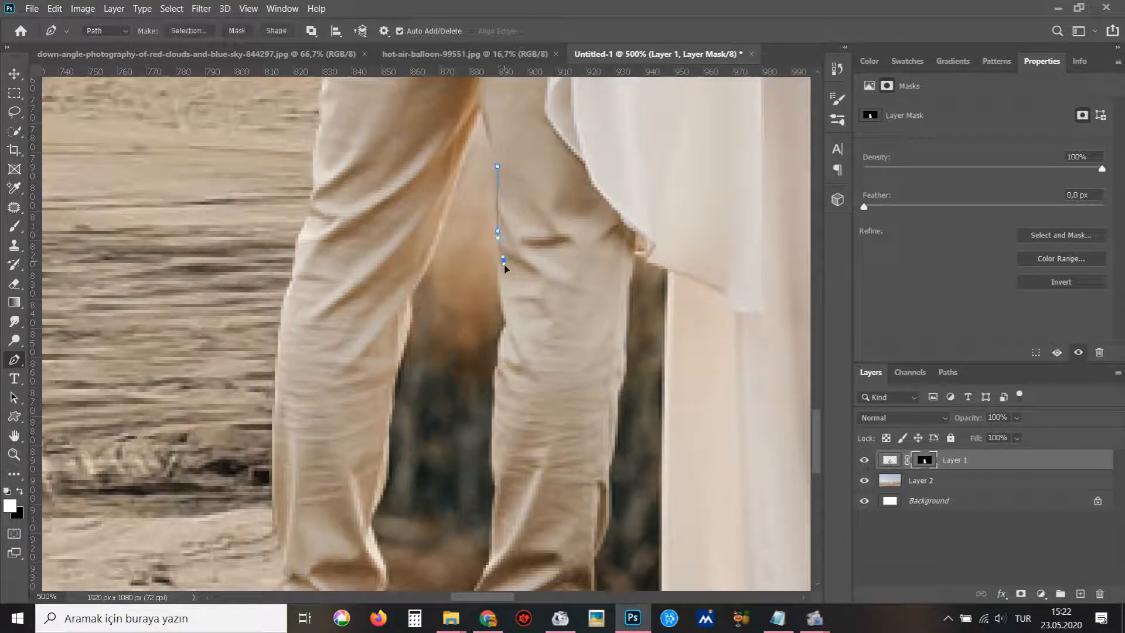
pyautogui.click(498, 356)
pyautogui.scroll(-3, 501, 328)
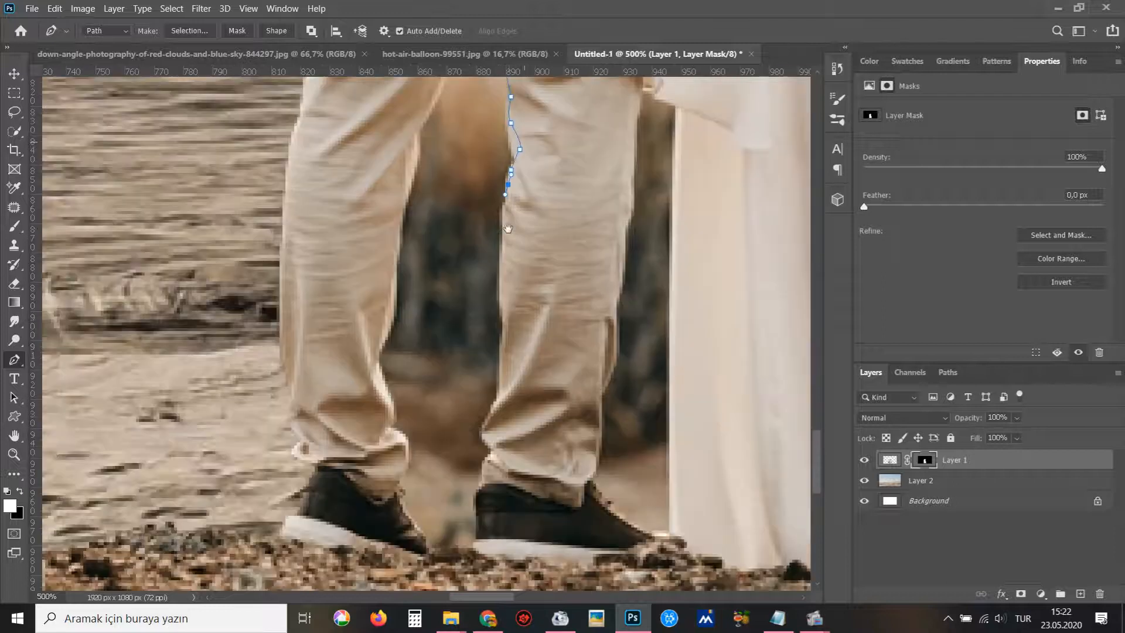
pyautogui.moveTo(502, 317); pyautogui.dragTo(497, 251)
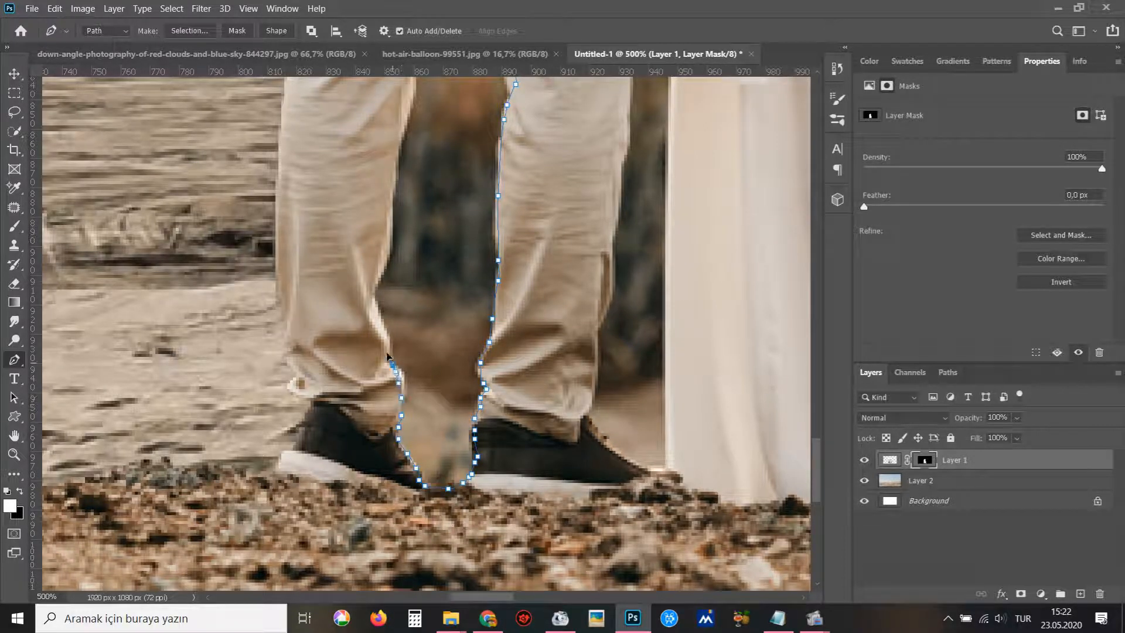
# - Continue the path up the man's other leg, close it around the gap between his legs, and convert it to a selection
pyautogui.moveTo(402, 230); pyautogui.dragTo(370, 344)
pyautogui.click(361, 338)
pyautogui.moveTo(371, 248); pyautogui.dragTo(364, 285)
pyautogui.moveTo(375, 226); pyautogui.dragTo(381, 212)
pyautogui.moveTo(416, 124); pyautogui.dragTo(341, 334)
pyautogui.hotkey('ctrl', 'Return')
pyautogui.rightClick(530, 321)
pyautogui.click(542, 329)
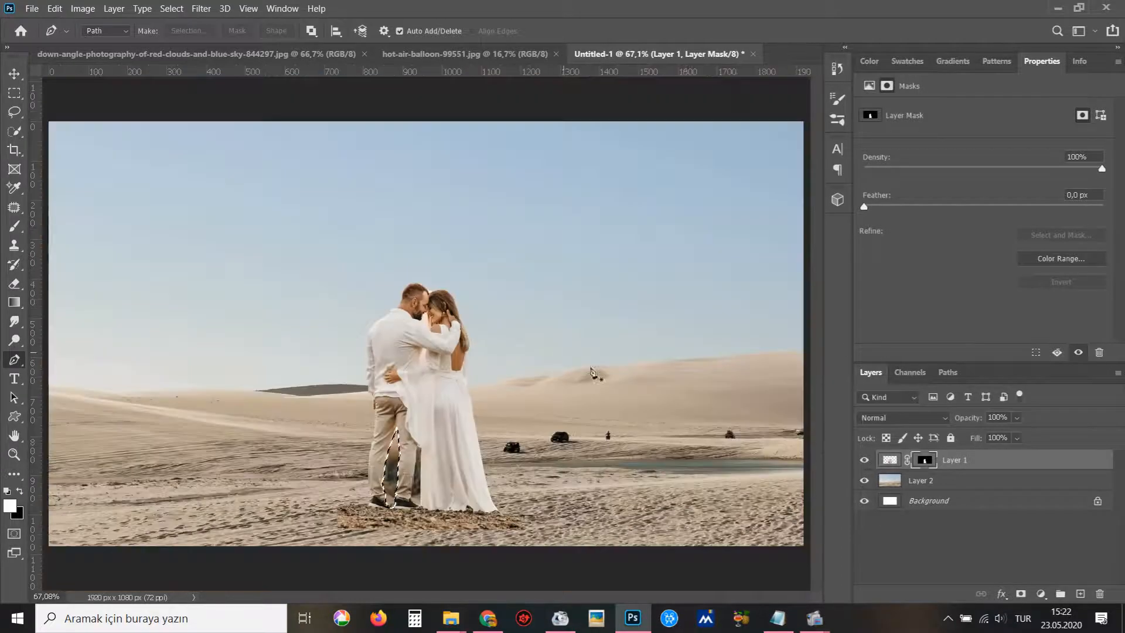
# - Set the foreground colour to black for painting on the couple's mask
pyautogui.keyDown('ctrl'); pyautogui.click(388, 440); pyautogui.keyUp('ctrl')
pyautogui.keyDown('ctrl'); pyautogui.click(388, 441); pyautogui.keyUp('ctrl')
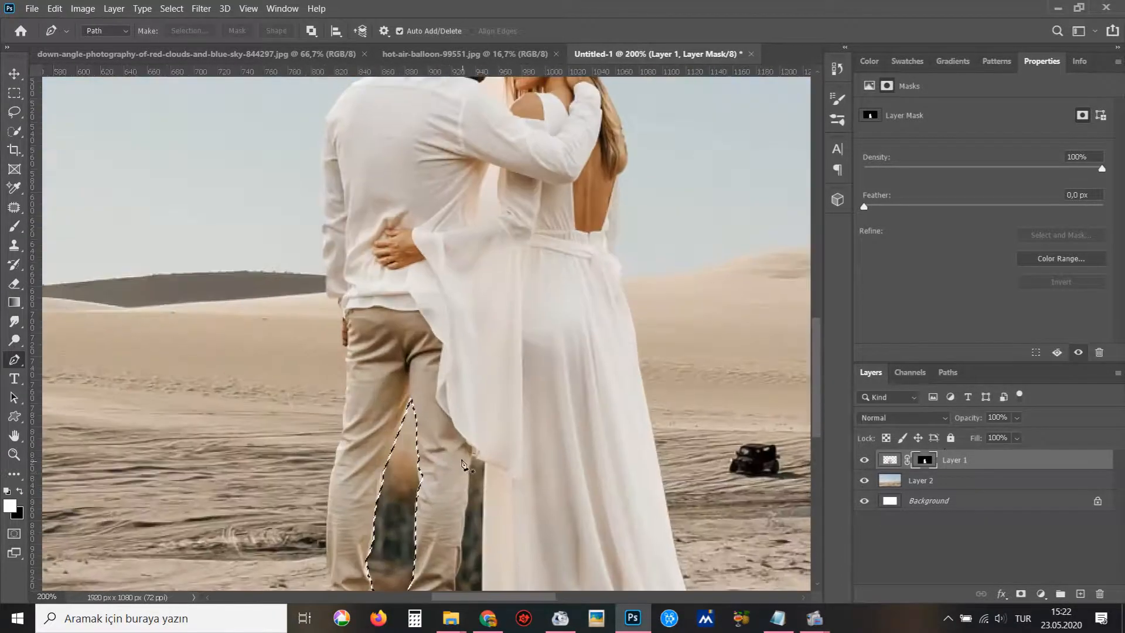
pyautogui.moveTo(316, 473); pyautogui.dragTo(317, 387)
pyautogui.click(9, 505)
pyautogui.click(880, 404)
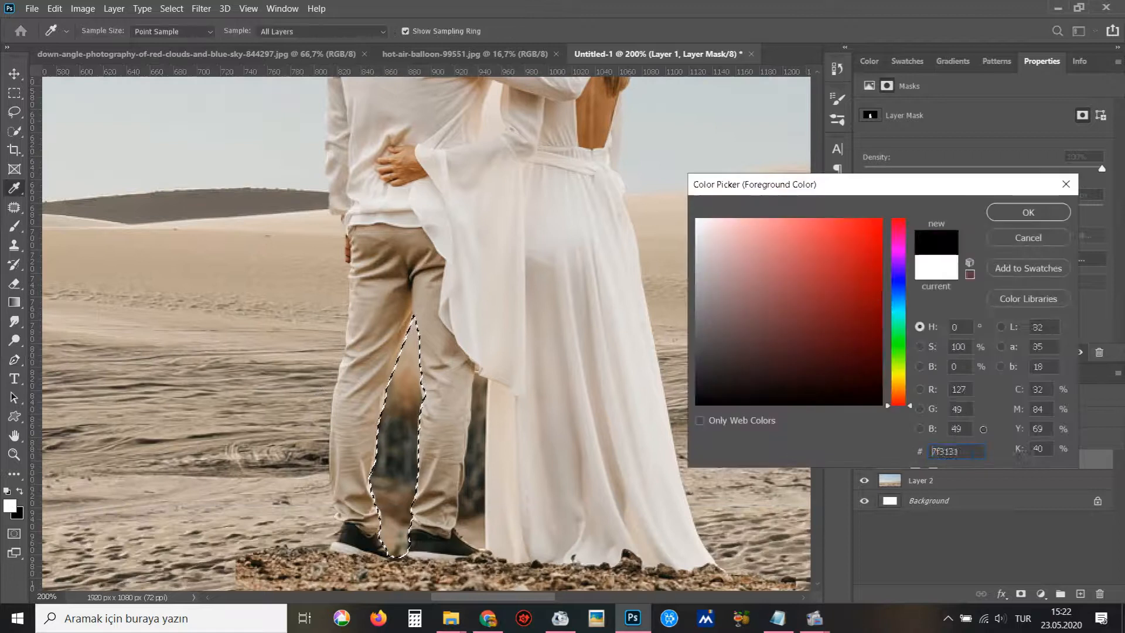
pyautogui.press('Return')
# - Set up a soft Brush of 124 px with 100% opacity and 100% flow
pyautogui.press('b')
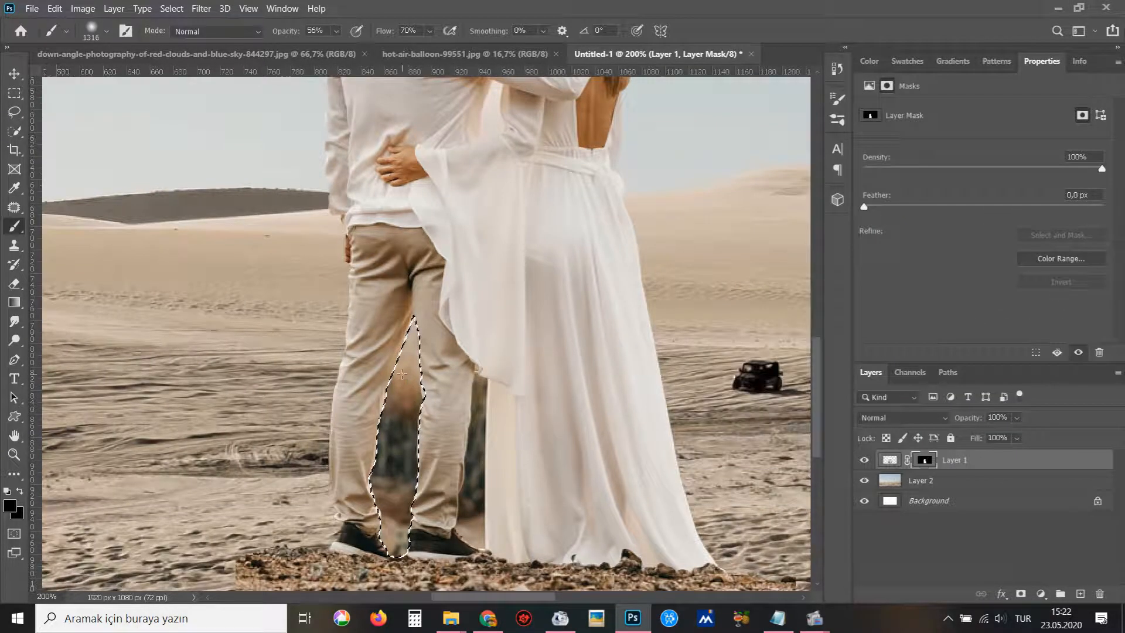
pyautogui.rightClick(409, 256)
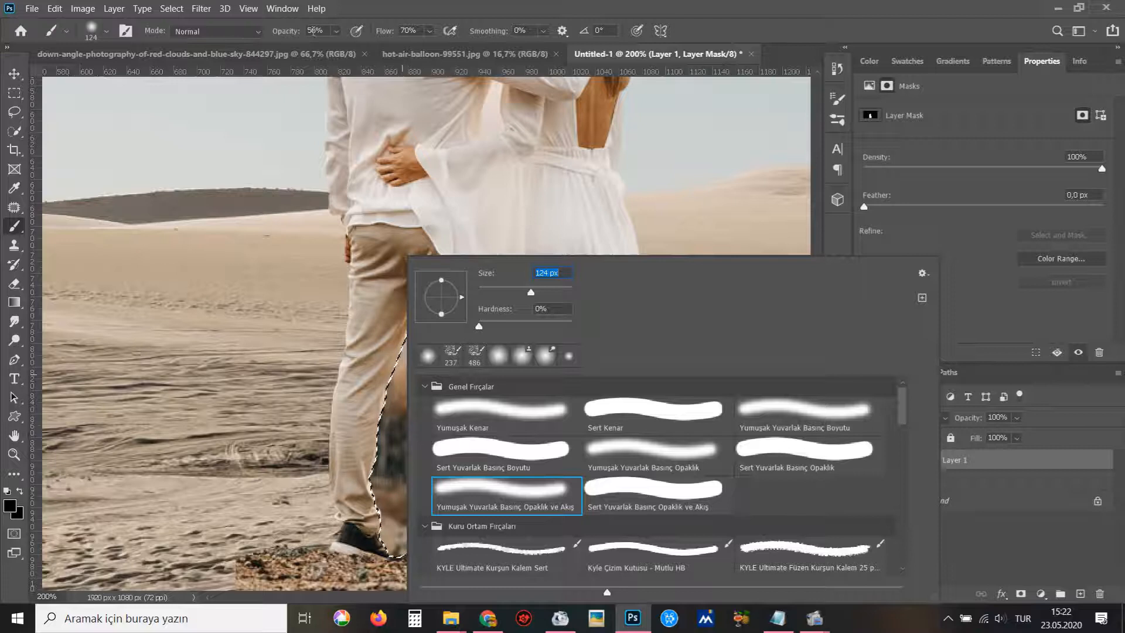
pyautogui.click(337, 30)
pyautogui.hotkey('shift', '0')
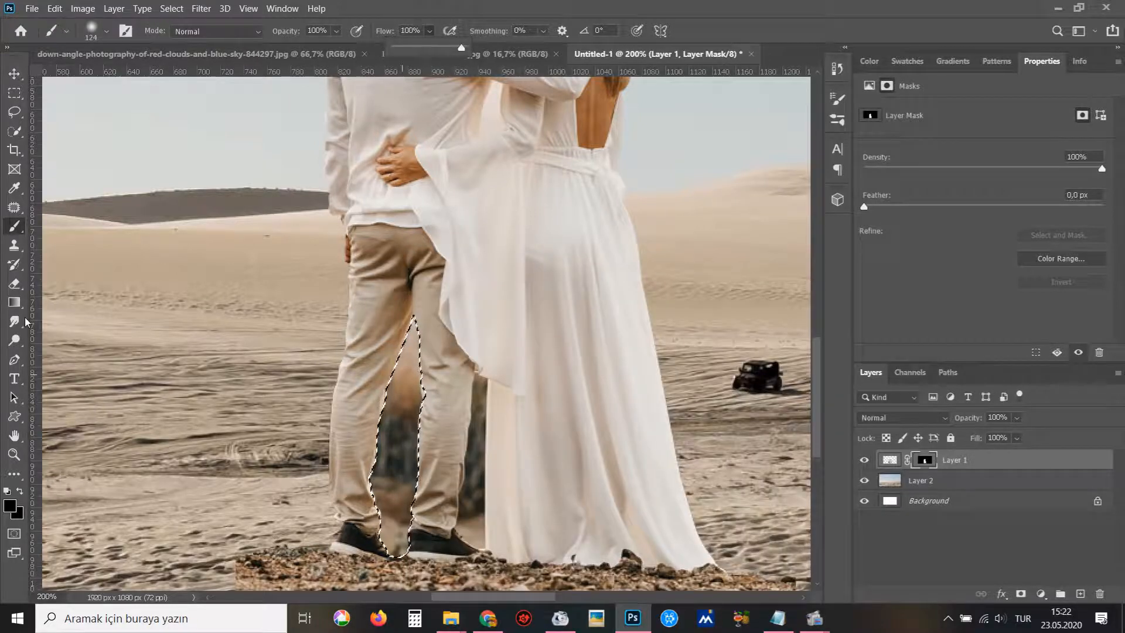
# - Paint black on the mask inside the selection to hide the old background between the man's legs, and deselect
pyautogui.rightClick(15, 226)
pyautogui.click(49, 226)
pyautogui.click(10, 506)
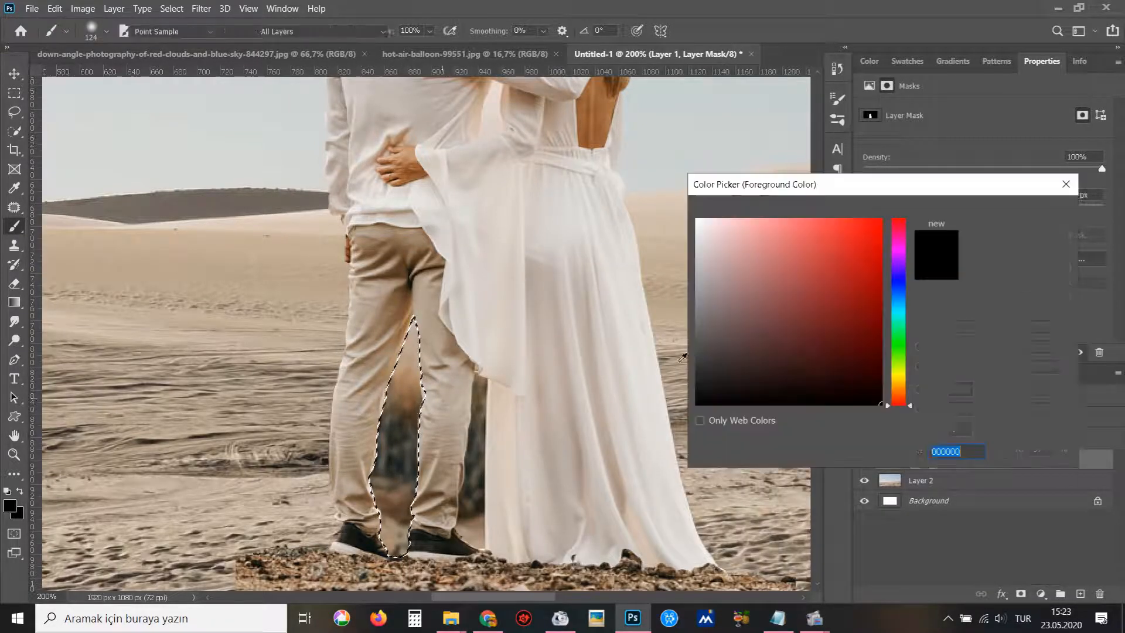
pyautogui.click(1040, 216)
pyautogui.moveTo(410, 357); pyautogui.dragTo(408, 464)
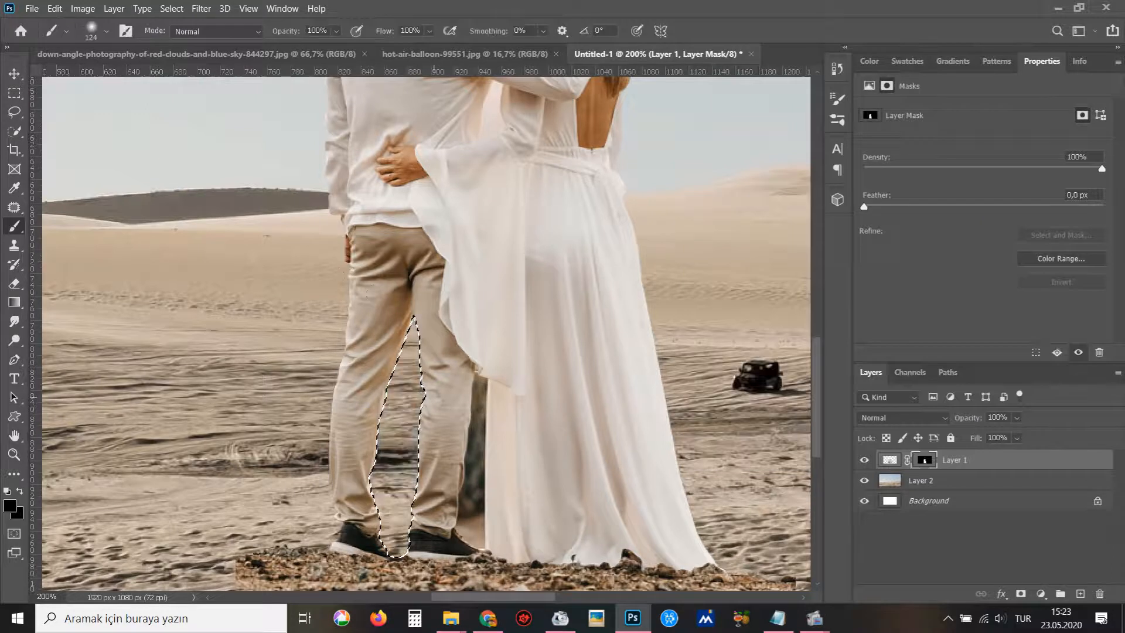
pyautogui.hotkey('ctrl', 'd')
# - Trace a closed Pen path around the leftover background between the man's leg and the woman's dress
pyautogui.scroll(3, 478, 463)
pyautogui.moveTo(477, 463); pyautogui.dragTo(460, 321)
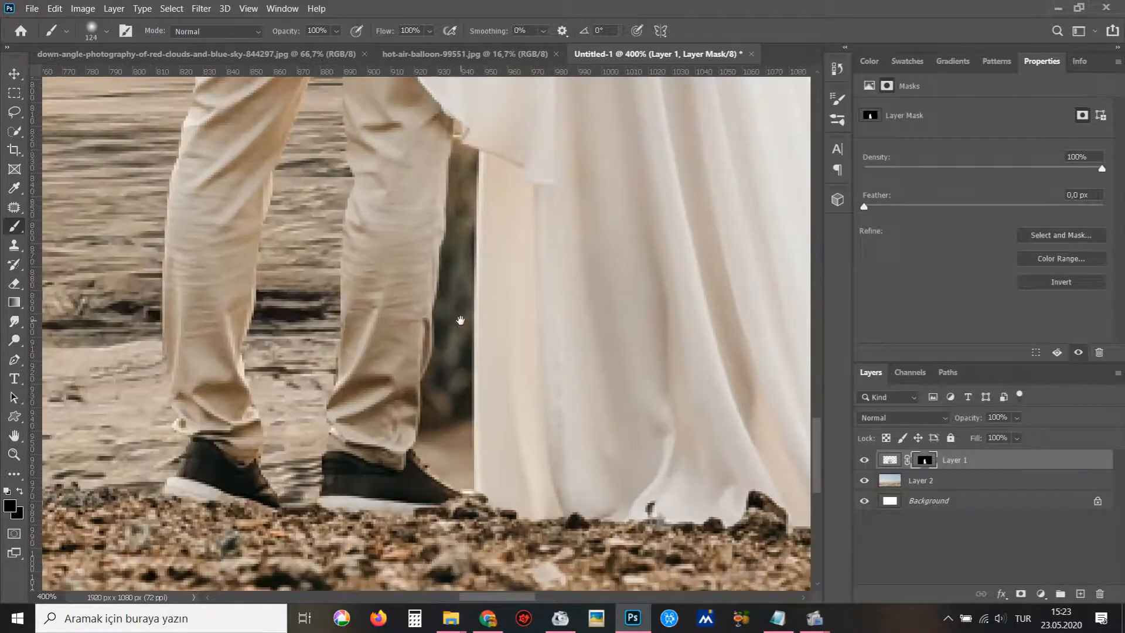
pyautogui.press('p')
pyautogui.click(452, 136)
pyautogui.moveTo(444, 156); pyautogui.dragTo(446, 172)
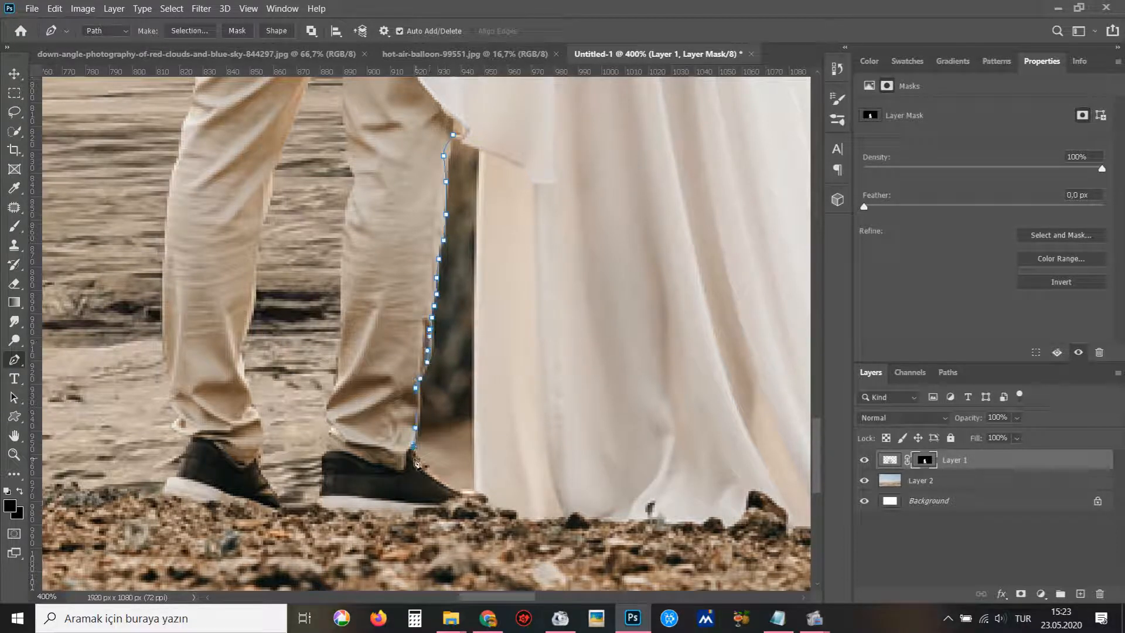
pyautogui.click(475, 221)
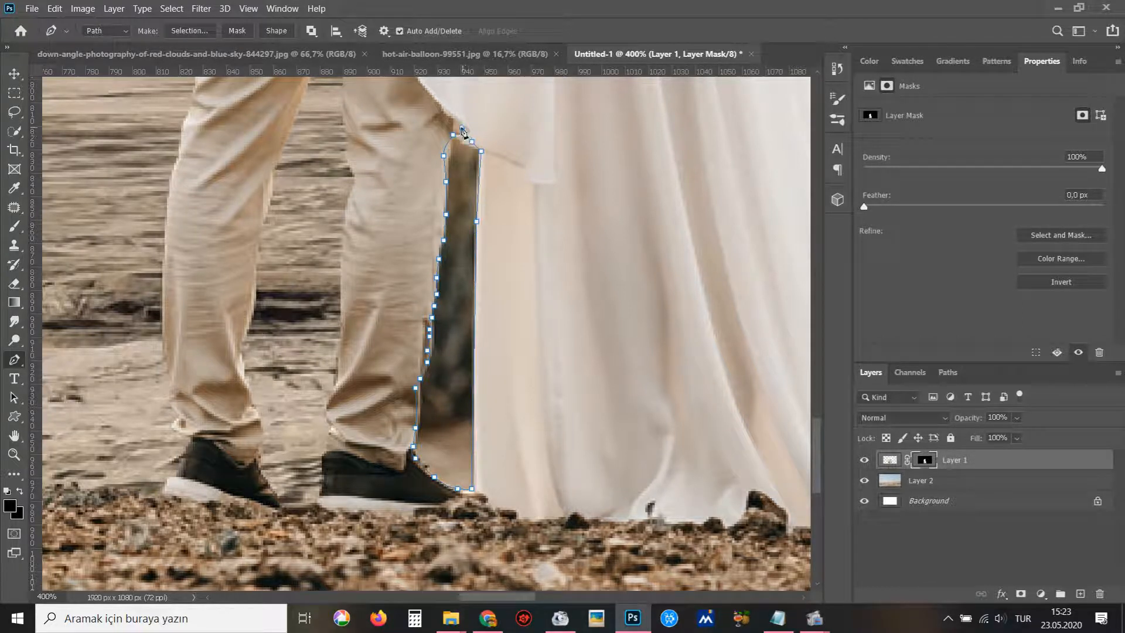
# - Convert the path to a selection, paint that gap black on the mask with the Brush, and deselect
pyautogui.hotkey('ctrl', 'Return')
pyautogui.press('b')
pyautogui.moveTo(479, 422); pyautogui.dragTo(355, 124)
pyautogui.hotkey('ctrl', 'd')
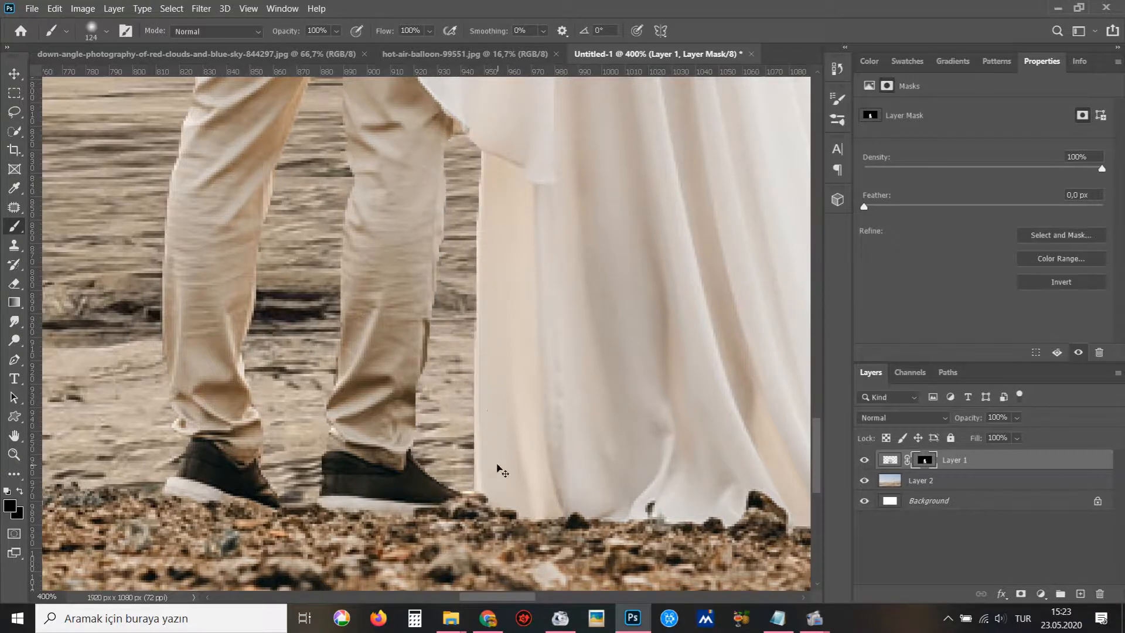
# - Shift the desert layer slightly to about X -620 px, Y -838 px
pyautogui.scroll(-6, 490, 415)
pyautogui.press('v')
pyautogui.scroll(3, 501, 465)
pyautogui.moveTo(490, 482)
pyautogui.mouseDown()
pyautogui.moveTo(626, 241)
pyautogui.moveTo(587, 281)
pyautogui.mouseUp()
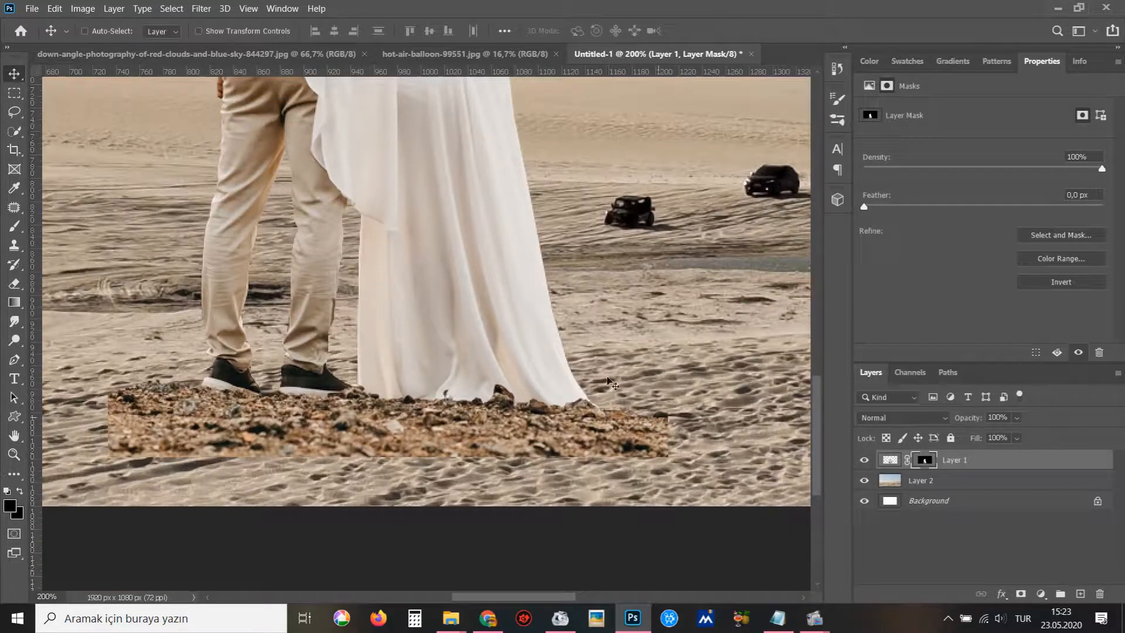
pyautogui.scroll(-4, 612, 383)
pyautogui.click(943, 484)
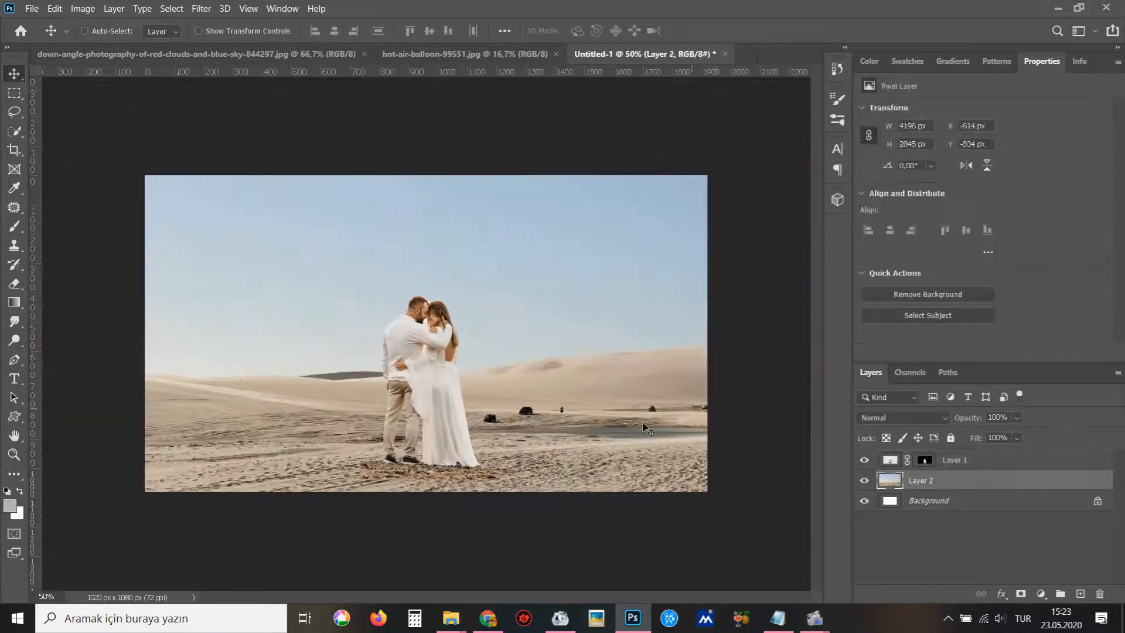
pyautogui.moveTo(566, 416)
pyautogui.mouseDown()
pyautogui.moveTo(567, 402)
pyautogui.moveTo(564, 418)
pyautogui.mouseUp()
# - On the couple's mask, paint away the outer pebble ground around their feet with a black brush at 56% opacity and 63% flow
pyautogui.scroll(4, 398, 462)
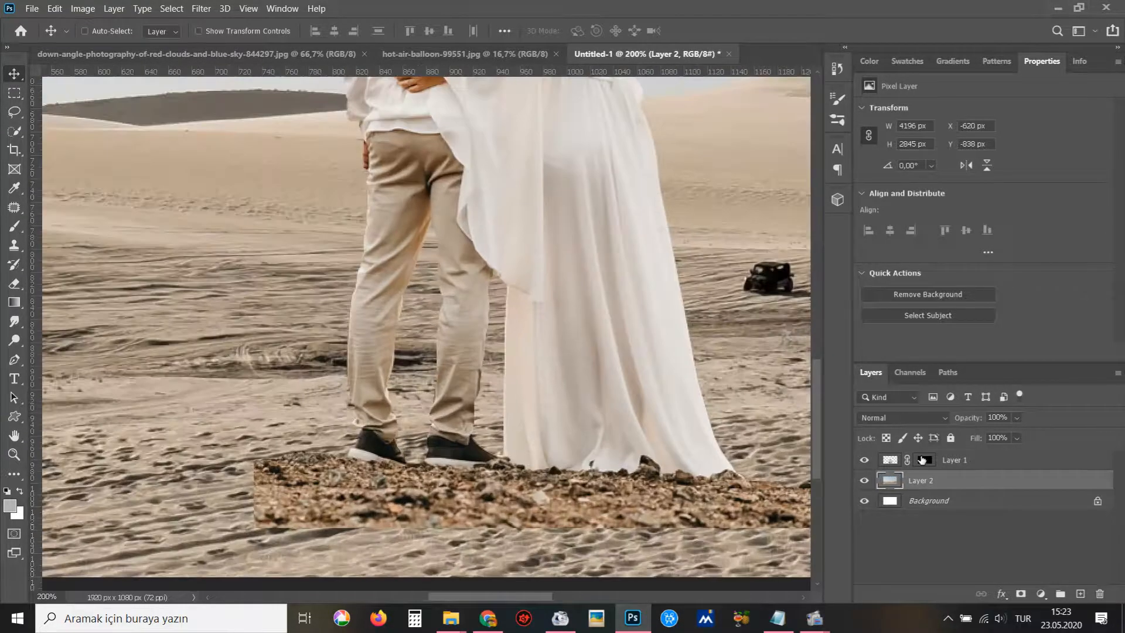
pyautogui.click(924, 459)
pyautogui.scroll(-2, 583, 507)
pyautogui.press('b')
pyautogui.press('d')
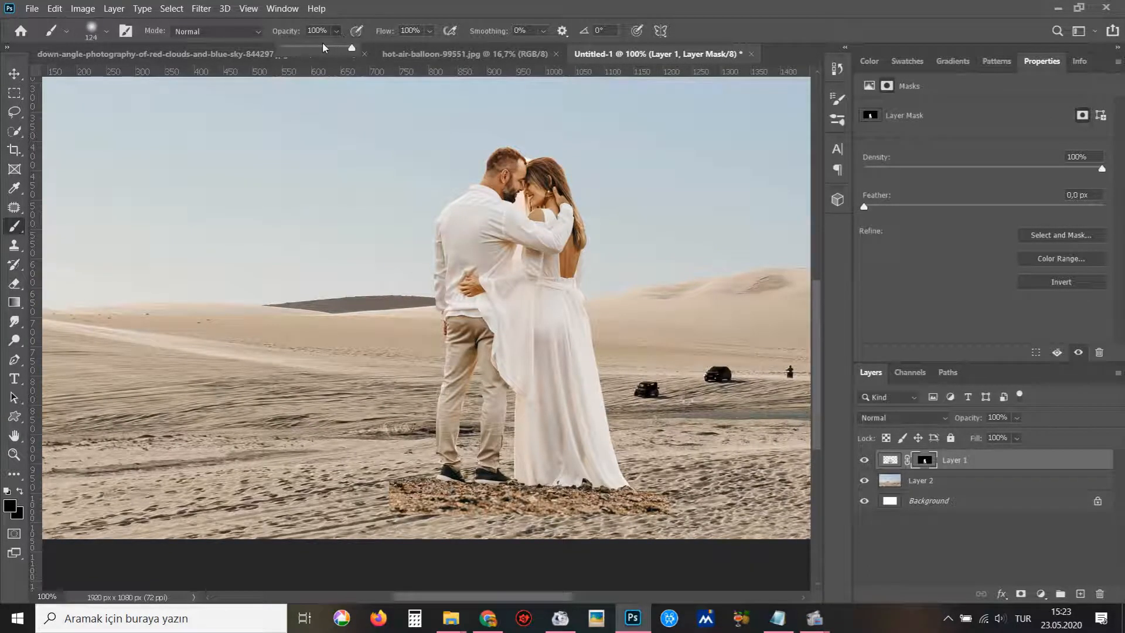
pyautogui.moveTo(429, 32); pyautogui.dragTo(417, 46)
pyautogui.moveTo(650, 501); pyautogui.dragTo(583, 513)
pyautogui.moveTo(396, 511)
pyautogui.mouseDown()
pyautogui.moveTo(428, 507)
pyautogui.moveTo(401, 486)
pyautogui.mouseUp()
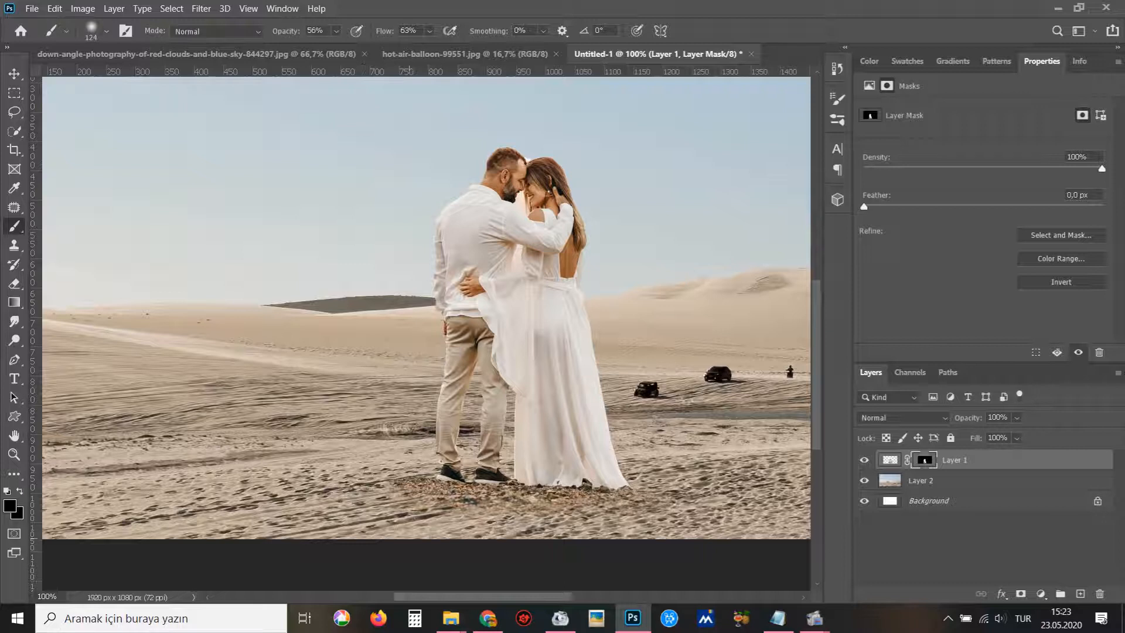
# - Fade out the remaining pebbles beneath the couple on the mask with an 87 px black brush at 20% opacity and 33% flow
pyautogui.click(429, 31)
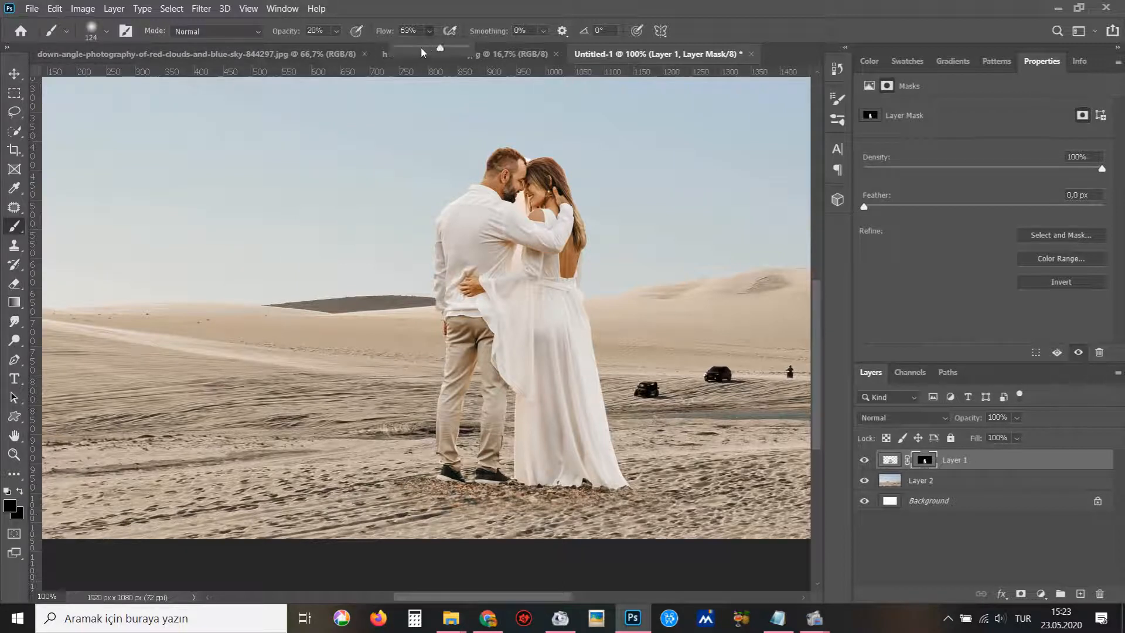
pyautogui.moveTo(712, 473); pyautogui.dragTo(702, 473)
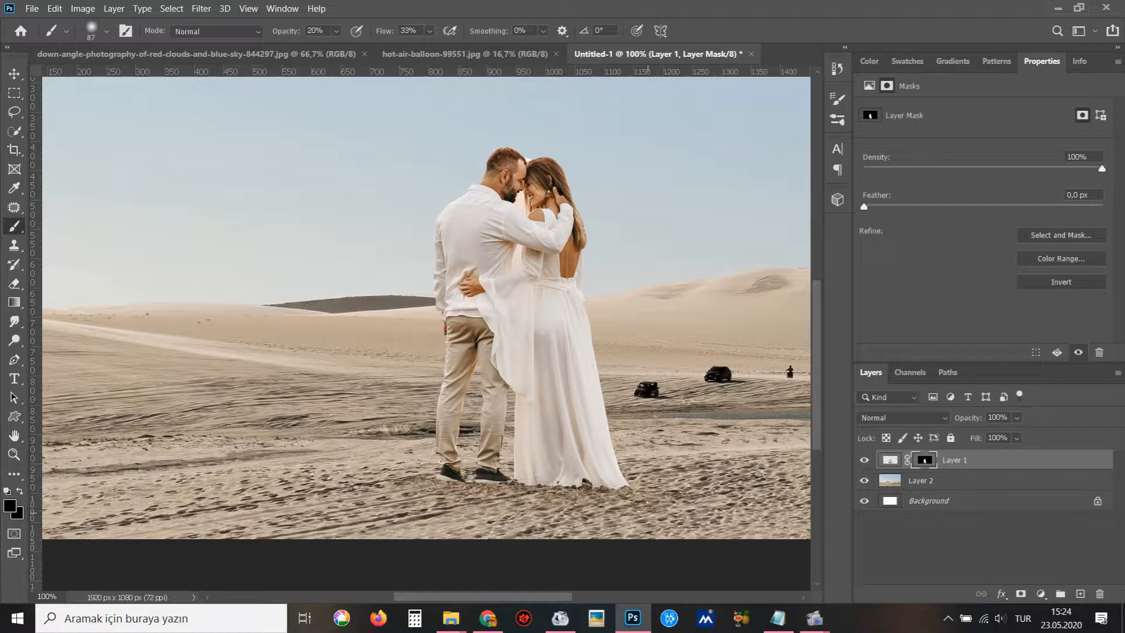
pyautogui.keyDown('alt'); pyautogui.click(387, 482); pyautogui.keyUp('alt')
pyautogui.keyDown('alt'); pyautogui.click(445, 537); pyautogui.keyUp('alt')
pyautogui.keyDown('ctrl'); pyautogui.click(409, 490); pyautogui.keyUp('ctrl')
pyautogui.keyDown('ctrl'); pyautogui.click(404, 486); pyautogui.keyUp('ctrl')
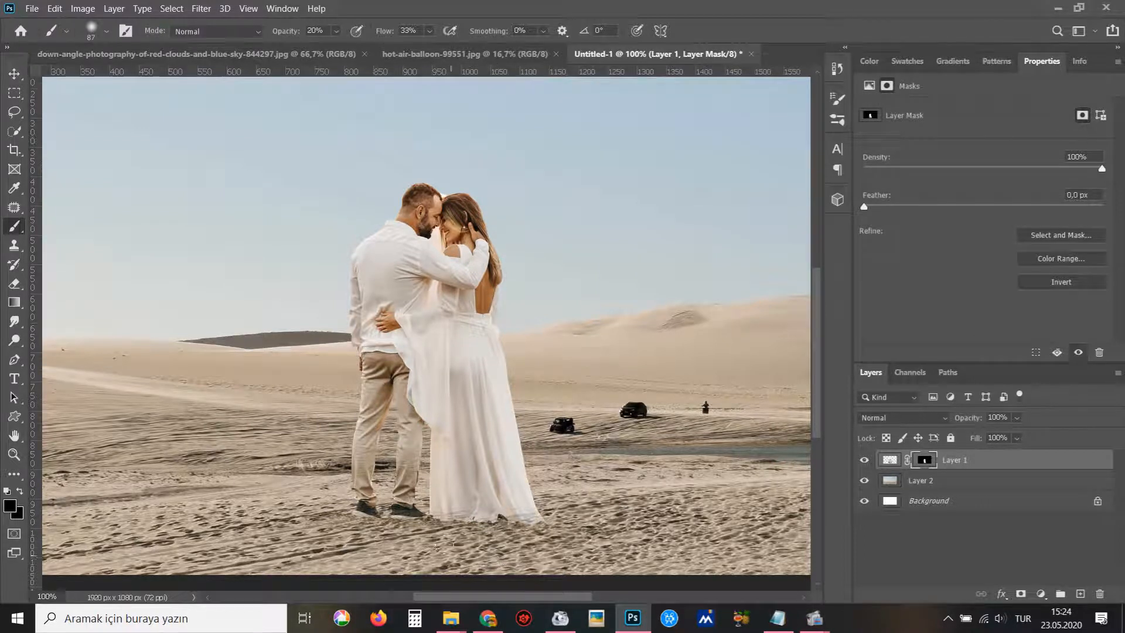
pyautogui.click(1040, 593)
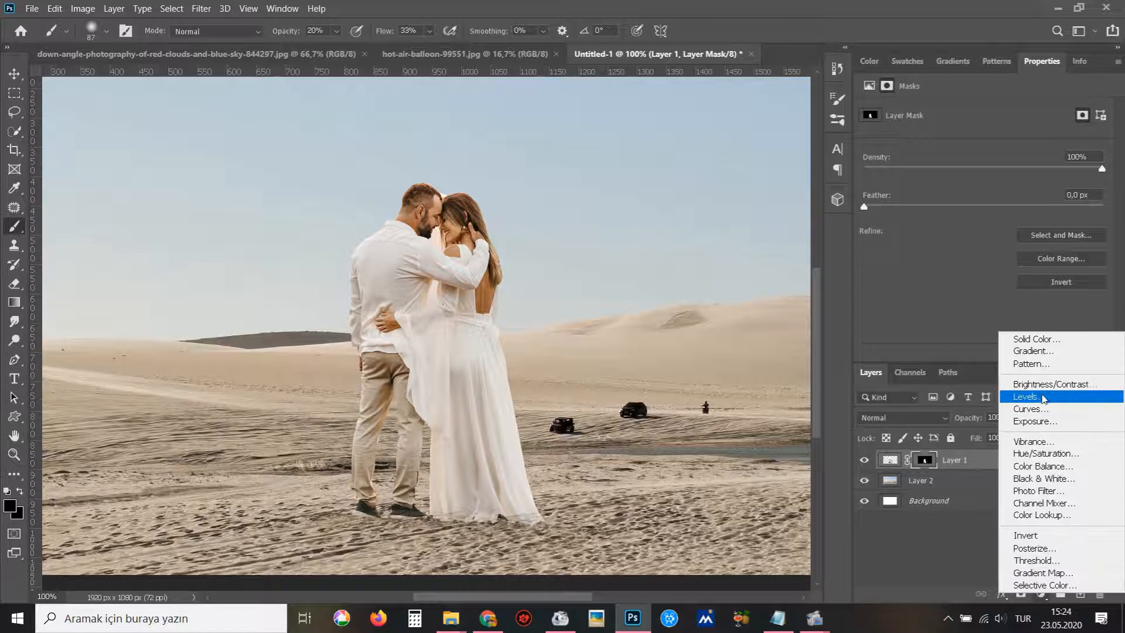
pyautogui.click(1028, 382)
pyautogui.moveTo(983, 178); pyautogui.dragTo(1043, 179)
pyautogui.moveTo(982, 150); pyautogui.dragTo(964, 149)
pyautogui.moveTo(970, 461); pyautogui.dragTo(1098, 593)
# - Target the couple's mask and start a Pen path along the woman's face at the gap between the two faces
pyautogui.keyDown('ctrl'); pyautogui.keyDown('alt'); pyautogui.click(252, 417); pyautogui.keyUp('alt'); pyautogui.keyUp('ctrl')
pyautogui.keyDown('ctrl'); pyautogui.click(467, 310); pyautogui.keyUp('ctrl')
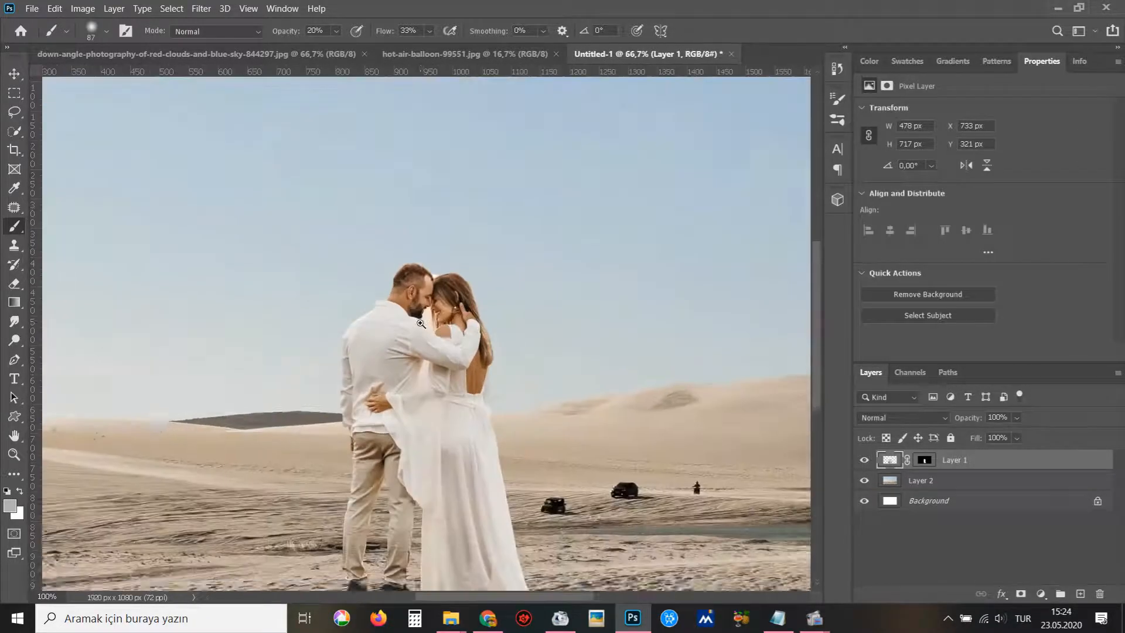
pyautogui.keyDown('ctrl'); pyautogui.click(468, 310); pyautogui.keyUp('ctrl')
pyautogui.keyDown('ctrl'); pyautogui.click(467, 310); pyautogui.keyUp('ctrl')
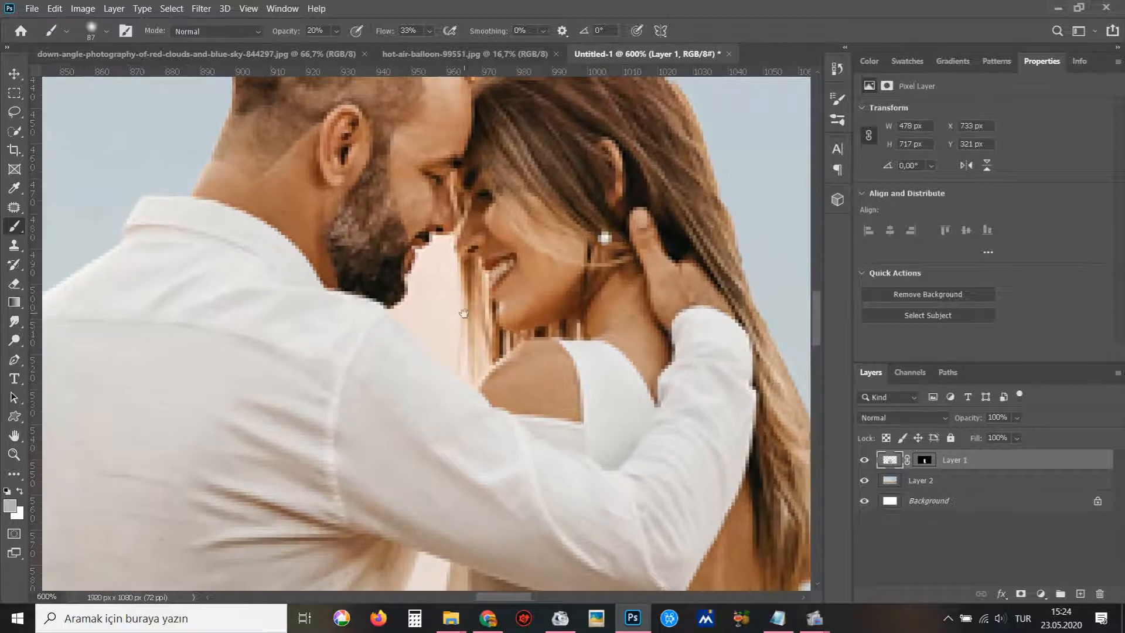
pyautogui.click(905, 483)
pyautogui.click(924, 460)
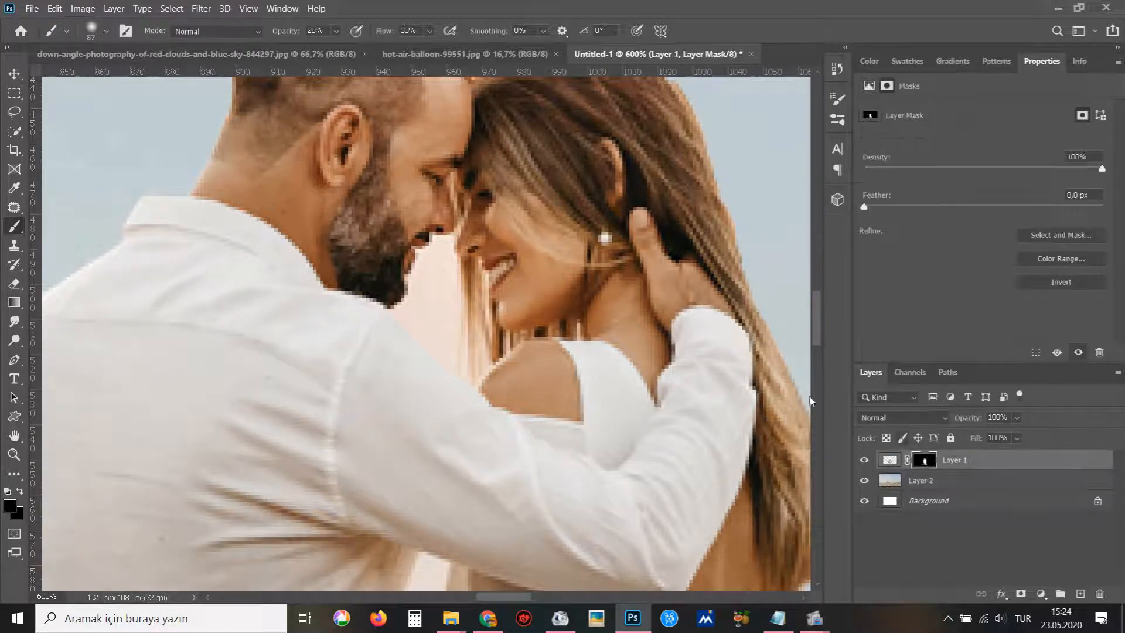
pyautogui.press('p')
pyautogui.scroll(1, 457, 237)
pyautogui.click(461, 226)
pyautogui.moveTo(458, 234); pyautogui.dragTo(457, 242)
pyautogui.moveTo(461, 255); pyautogui.dragTo(461, 265)
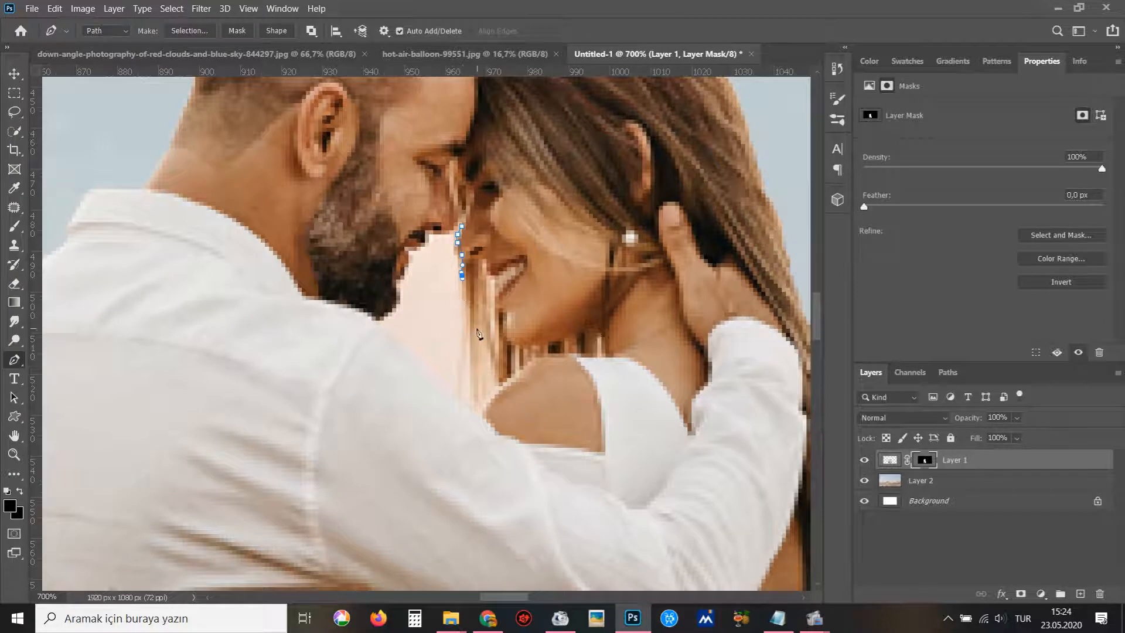
# - Continue the path down the woman's hair, along the man's shoulder and up his beard, closing it around the gap between the faces
pyautogui.moveTo(473, 335); pyautogui.dragTo(468, 371)
pyautogui.hotkey('ctrl', 'z')
pyautogui.click(469, 406)
pyautogui.moveTo(404, 345); pyautogui.dragTo(397, 341)
pyautogui.moveTo(387, 329); pyautogui.dragTo(426, 245)
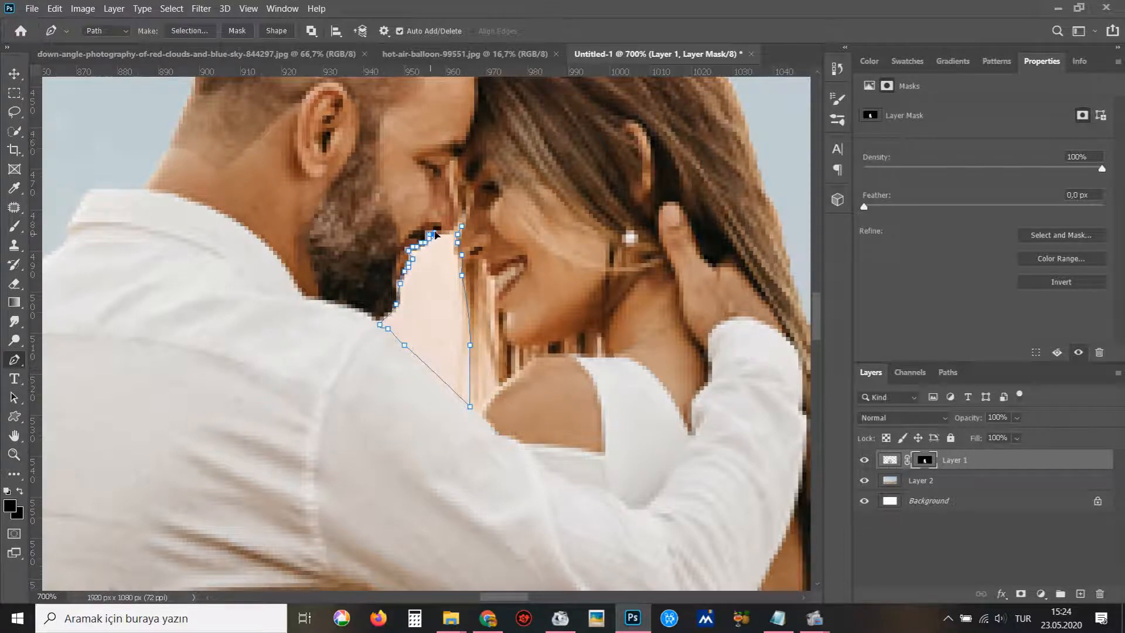
pyautogui.click(459, 227)
# - Convert the path to a selection, brush the gap between the faces lightly with black at 20% opacity on the mask, and deselect
pyautogui.hotkey('ctrl', 'Return')
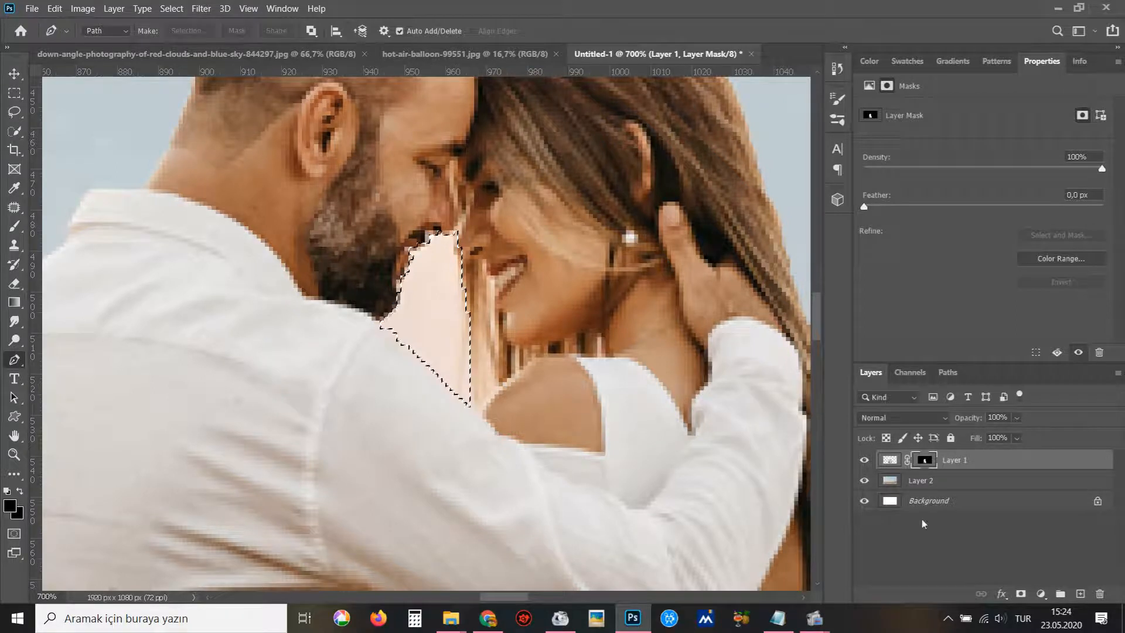
pyautogui.press('b')
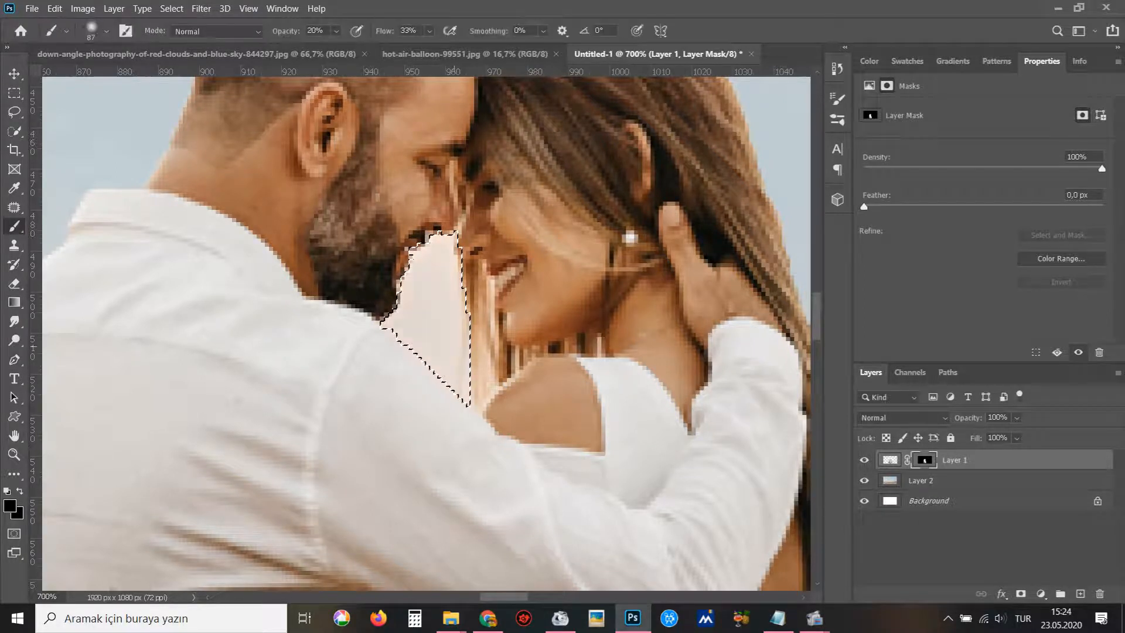
pyautogui.hotkey('ctrl', 'd')
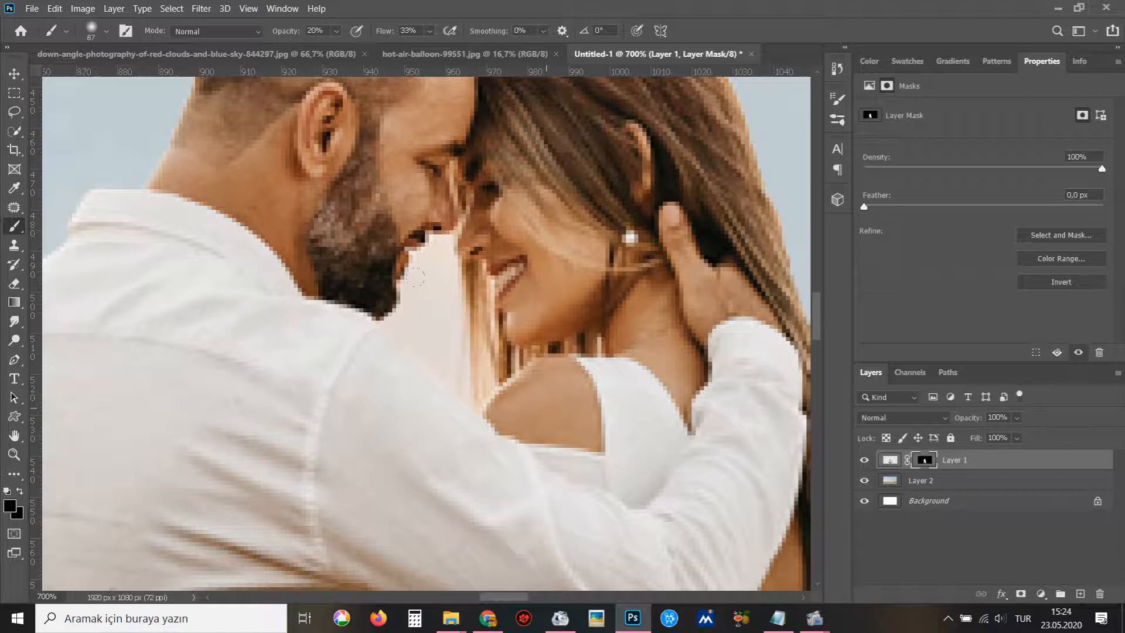
# - Load the couple's layer mask as a selection and open it in Select and Mask
pyautogui.scroll(-2, 544, 408)
pyautogui.moveTo(556, 346); pyautogui.dragTo(449, 299)
pyautogui.press('w')
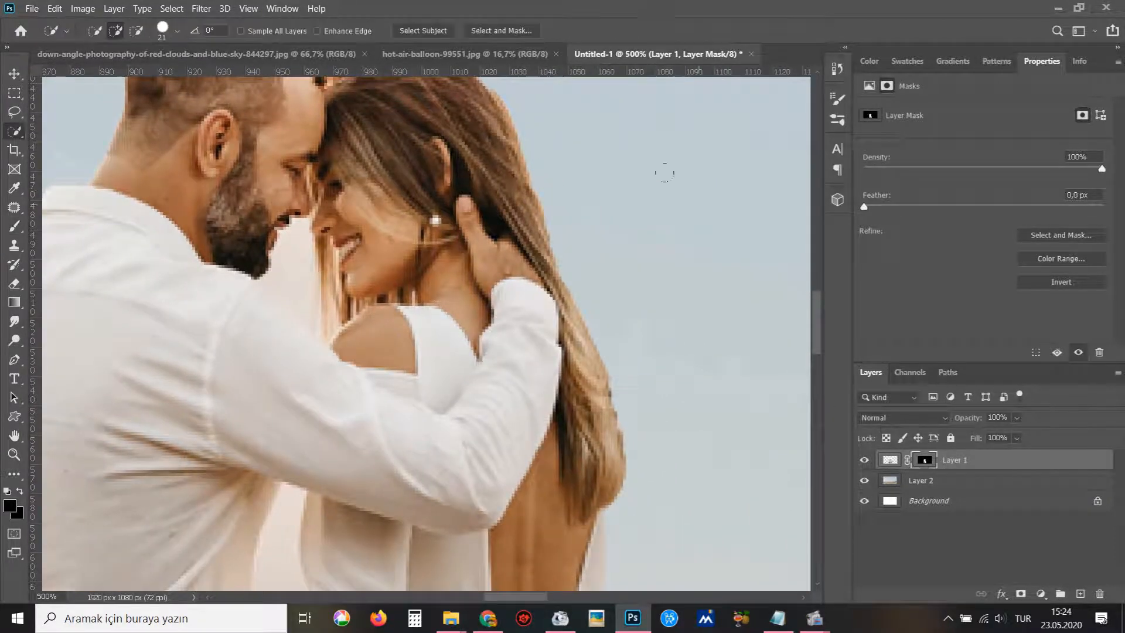
pyautogui.keyDown('ctrl'); pyautogui.click(926, 461); pyautogui.keyUp('ctrl')
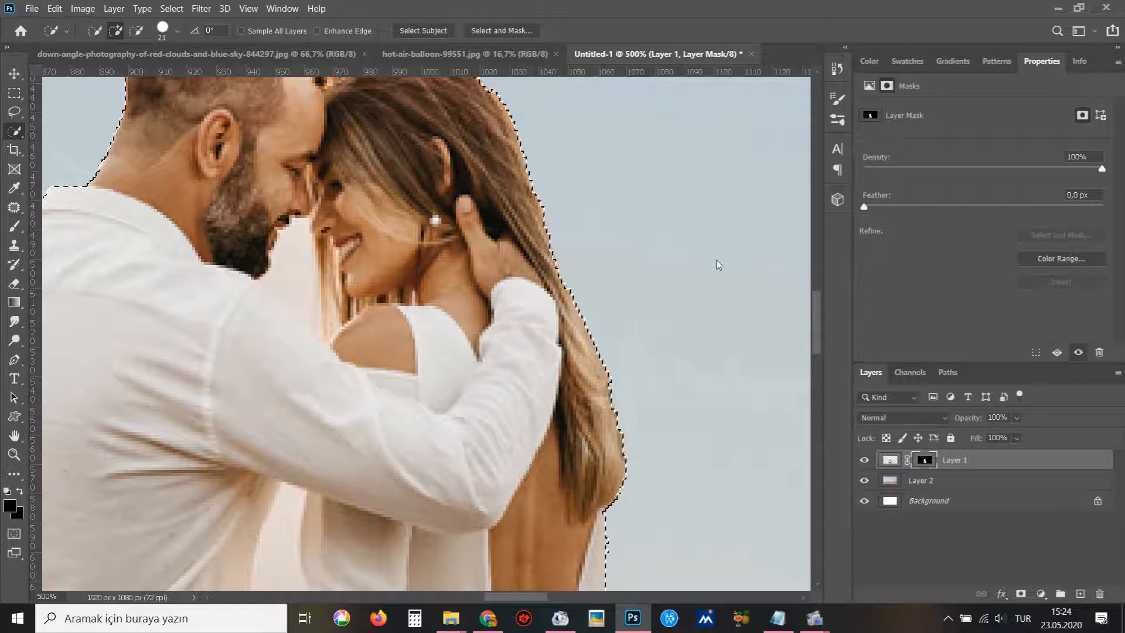
pyautogui.click(505, 32)
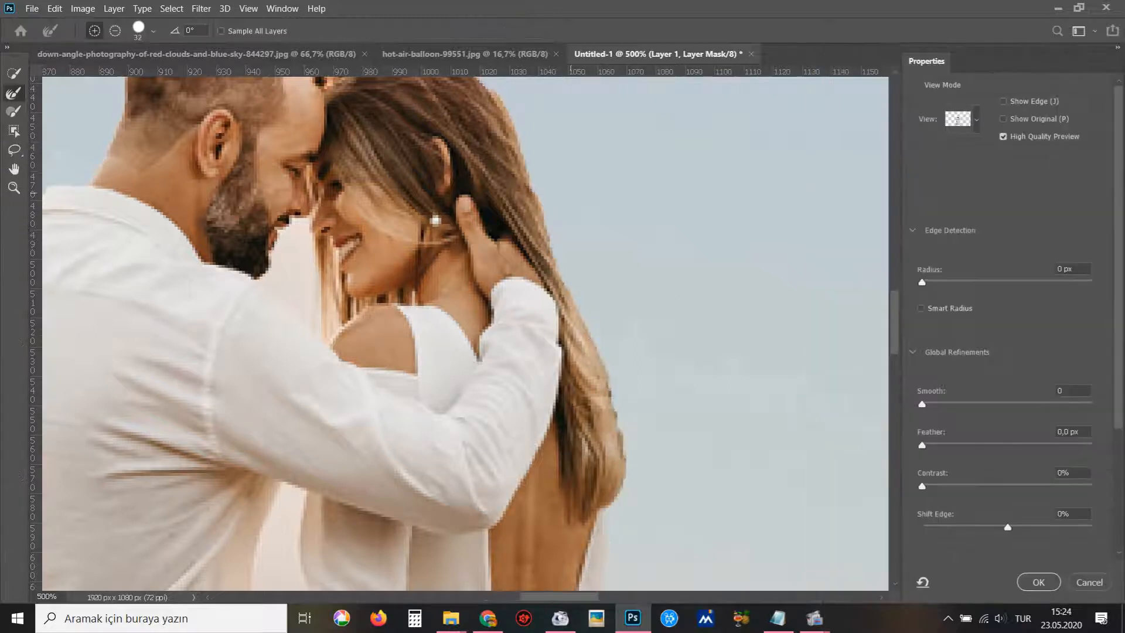
# - Refine the outer edge of the woman's hair with a 14 px Refine Edge brush, apply the refinement and deselect
pyautogui.keyDown('alt'); pyautogui.moveTo(553, 183); pyautogui.dragTo(513, 175); pyautogui.keyUp('alt')
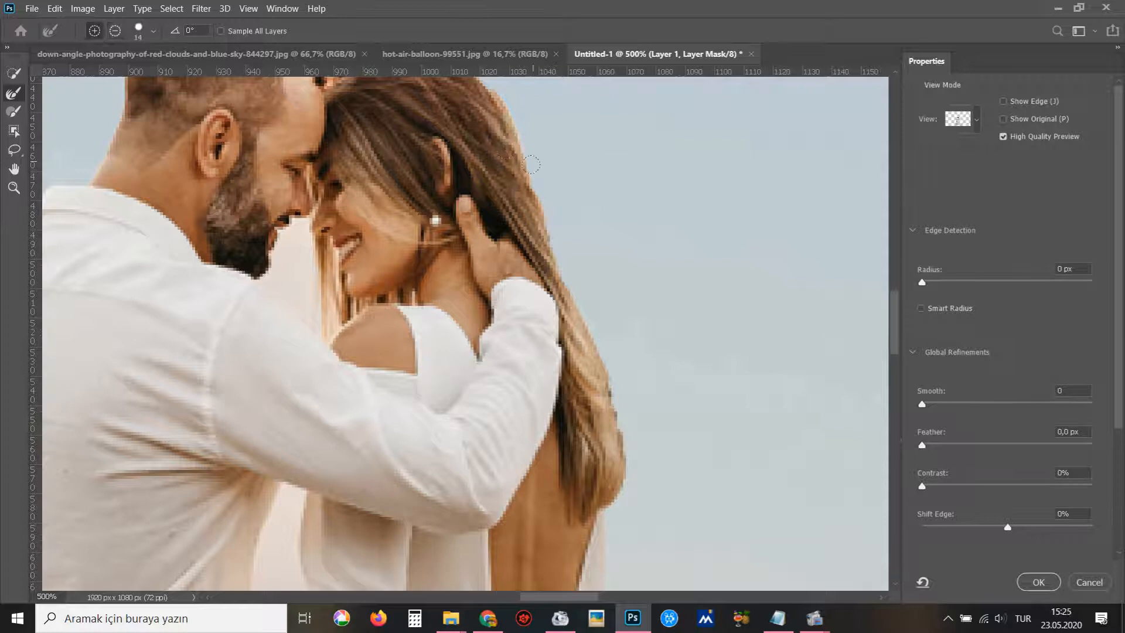
pyautogui.moveTo(615, 451); pyautogui.dragTo(605, 315)
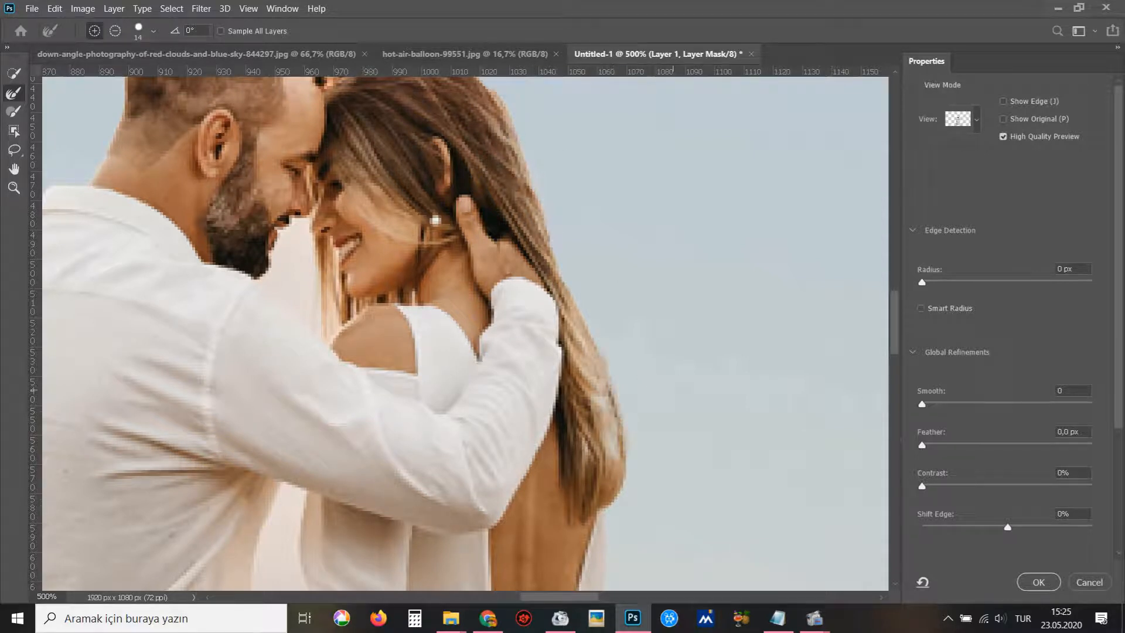
pyautogui.click(1038, 582)
pyautogui.scroll(-3, 615, 351)
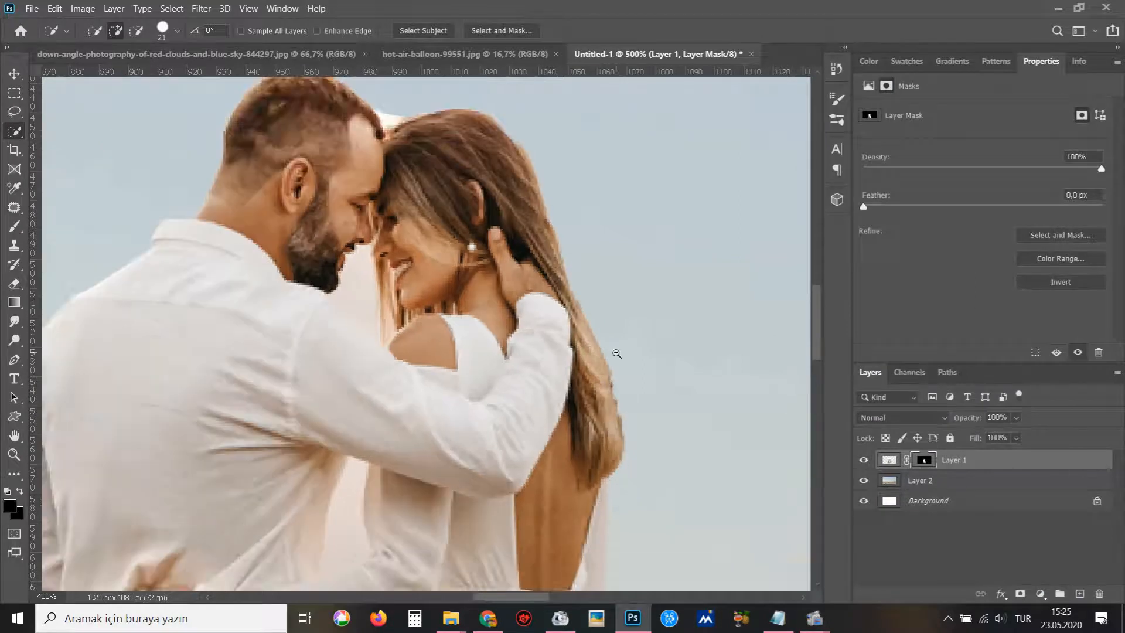
pyautogui.scroll(2, 467, 246)
pyautogui.hotkey('ctrl', 'd')
# - Draw a closed Pen path around the pale leftover patch above the couple's touching heads and convert it to a selection
pyautogui.scroll(1, 467, 246)
pyautogui.moveTo(453, 201); pyautogui.dragTo(484, 279)
pyautogui.scroll(2, 484, 280)
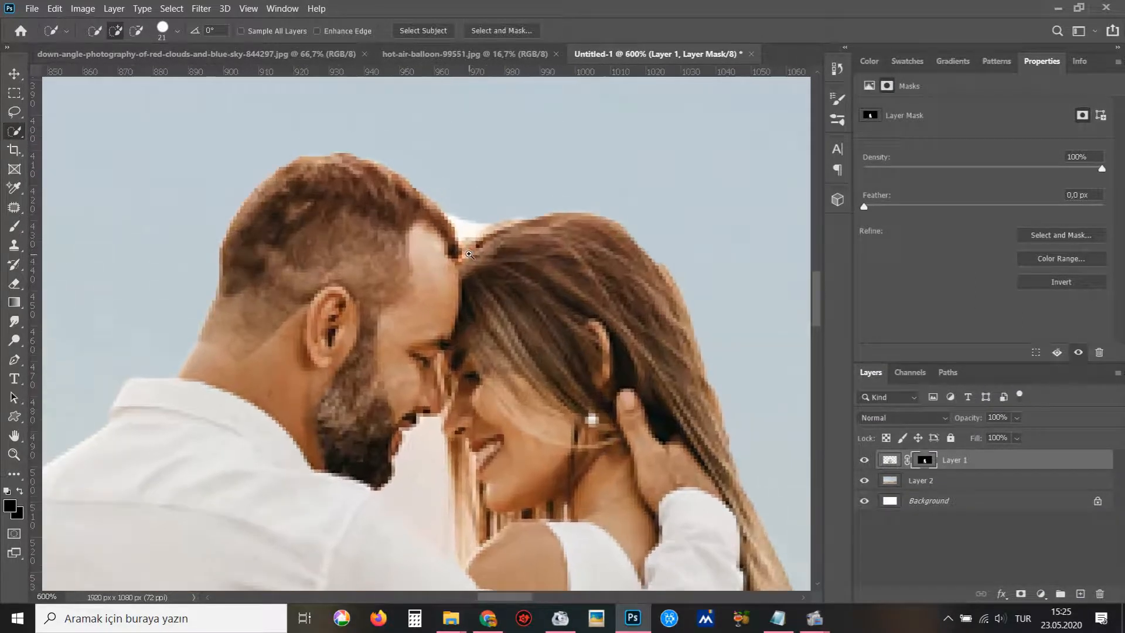
pyautogui.press('p')
pyautogui.click(546, 210)
pyautogui.moveTo(478, 235); pyautogui.dragTo(430, 192)
pyautogui.moveTo(428, 178); pyautogui.dragTo(490, 153)
pyautogui.moveTo(489, 153); pyautogui.dragTo(510, 149)
pyautogui.click(546, 210)
pyautogui.moveTo(553, 199); pyautogui.dragTo(561, 186)
pyautogui.hotkey('ctrl', 'Return')
# - Paint the patch between the heads black on the mask at 100% opacity and 100% flow, and deselect
pyautogui.press('b')
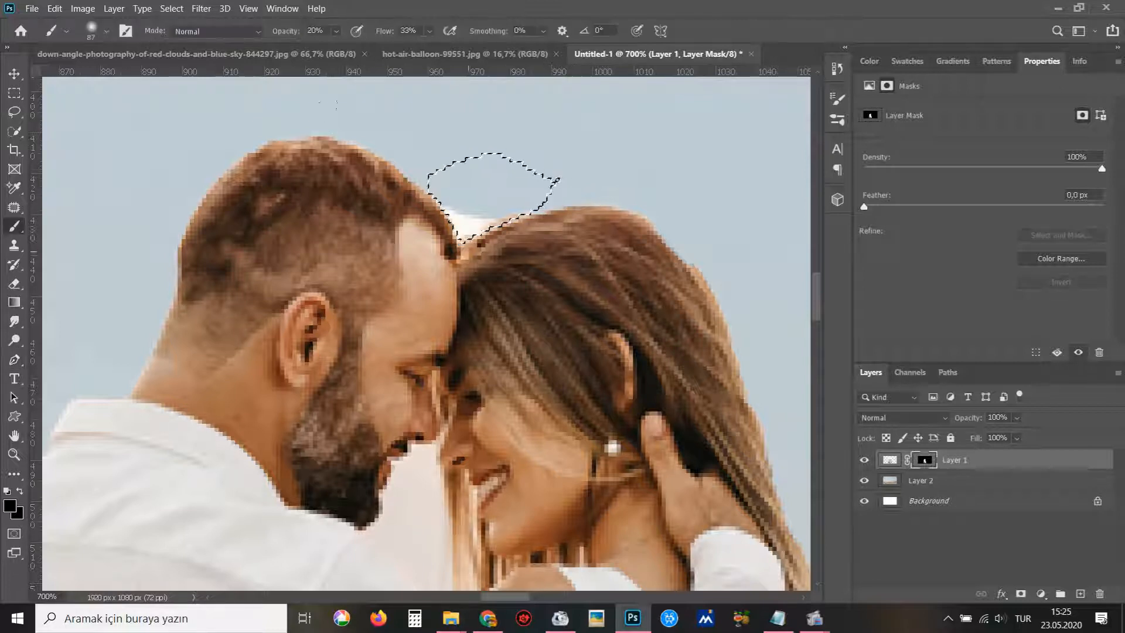
pyautogui.click(336, 30)
pyautogui.moveTo(341, 47); pyautogui.dragTo(486, 48)
pyautogui.click(429, 31)
pyautogui.click(475, 226)
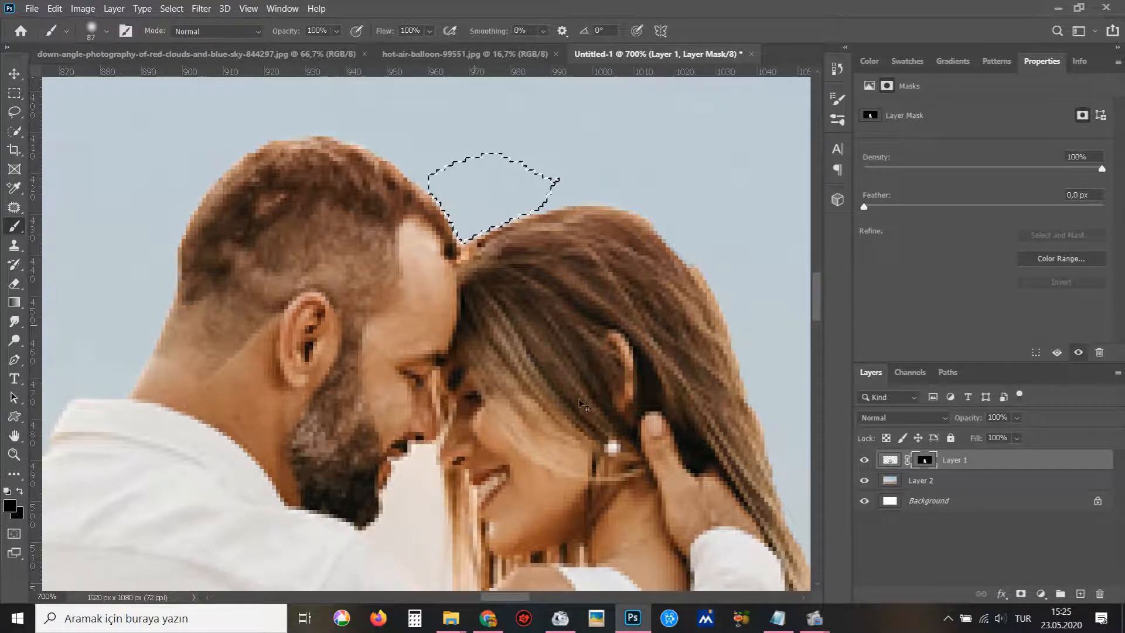
pyautogui.hotkey('ctrl', 'd')
# - Try to select the pale gap between the two faces with the Magic Wand at tolerance 32, then deselect
pyautogui.scroll(-8, 445, 504)
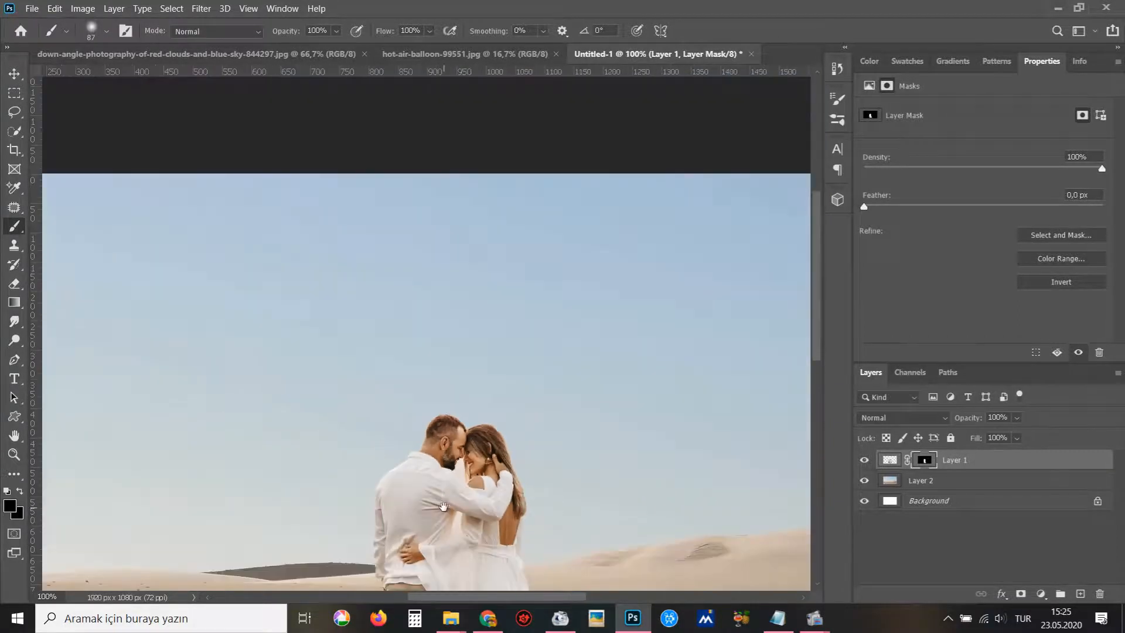
pyautogui.scroll(5, 444, 506)
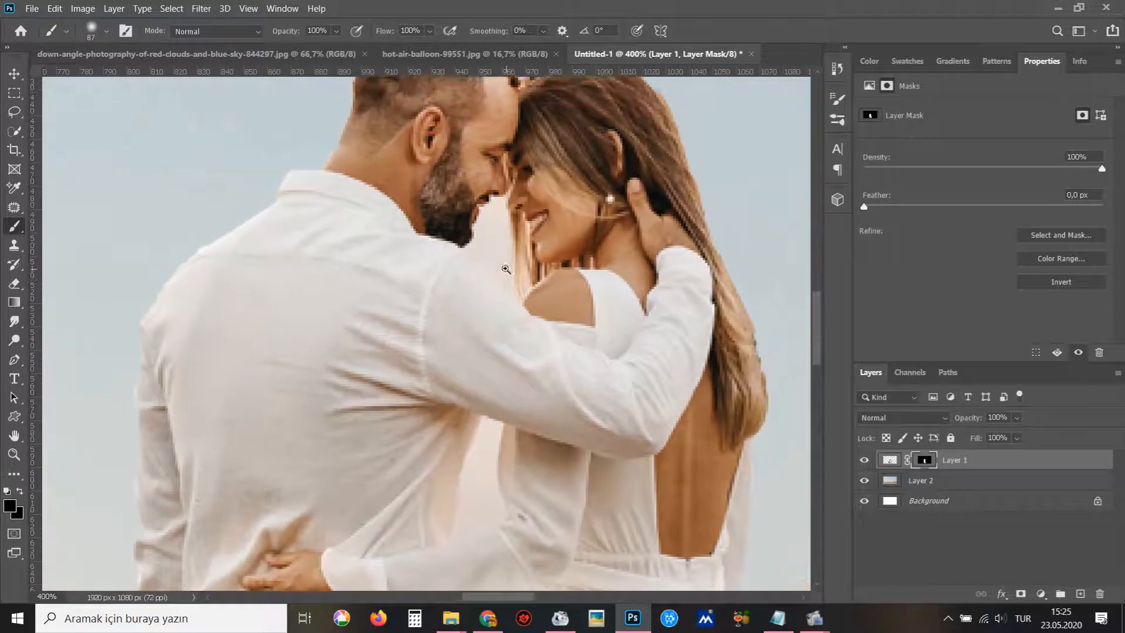
pyautogui.keyDown('ctrl'); pyautogui.click(505, 268); pyautogui.keyUp('ctrl')
pyautogui.press('w')
pyautogui.hotkey('shift', 'w')
pyautogui.click(488, 248)
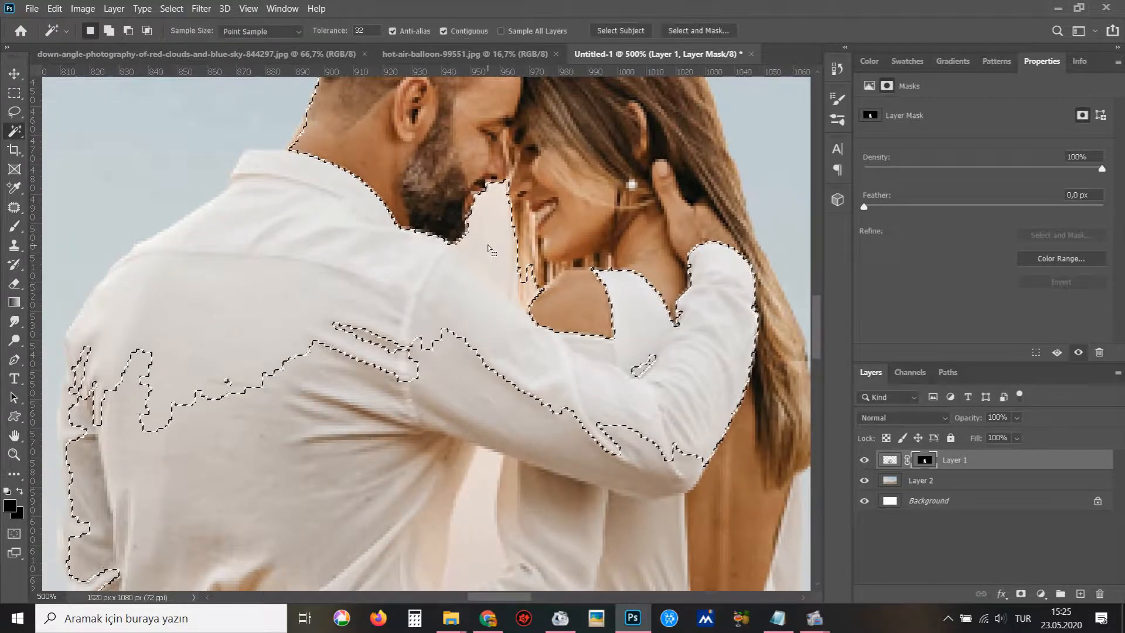
pyautogui.hotkey('ctrl', 'd')
# - Set the brush size to 14 px and undo the last change at the gap between the faces
pyautogui.keyDown('ctrl'); pyautogui.click(489, 245); pyautogui.keyUp('ctrl')
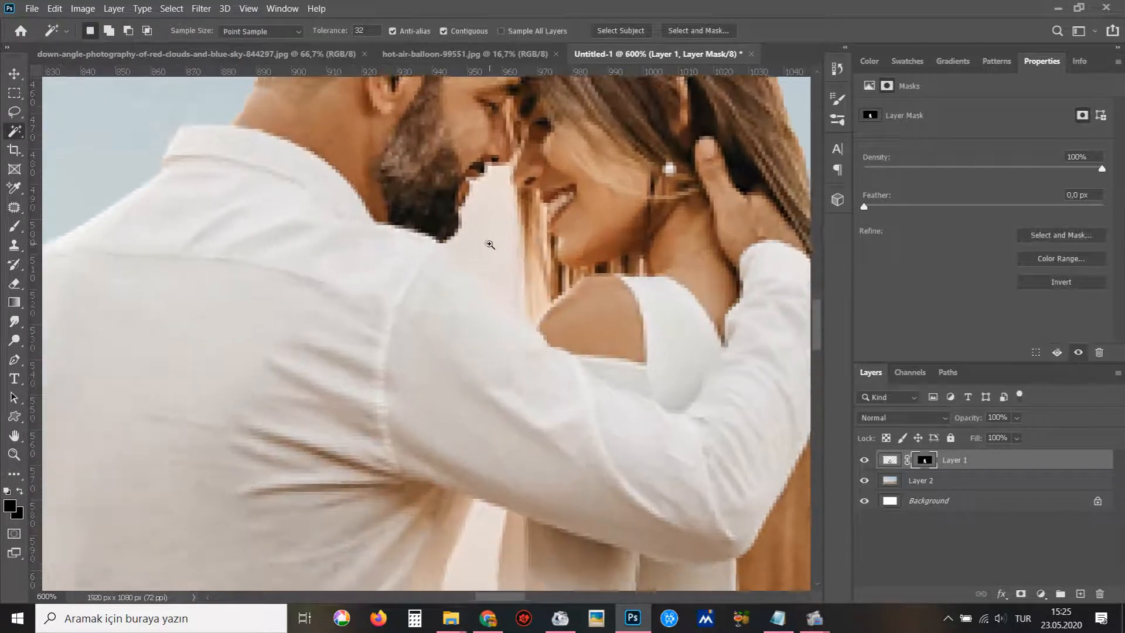
pyautogui.keyDown('ctrl'); pyautogui.click(489, 244); pyautogui.keyUp('ctrl')
pyautogui.press('b')
pyautogui.rightClick(508, 249)
pyautogui.write('14')
pyautogui.press('Return')
pyautogui.hotkey('ctrl', 'z')
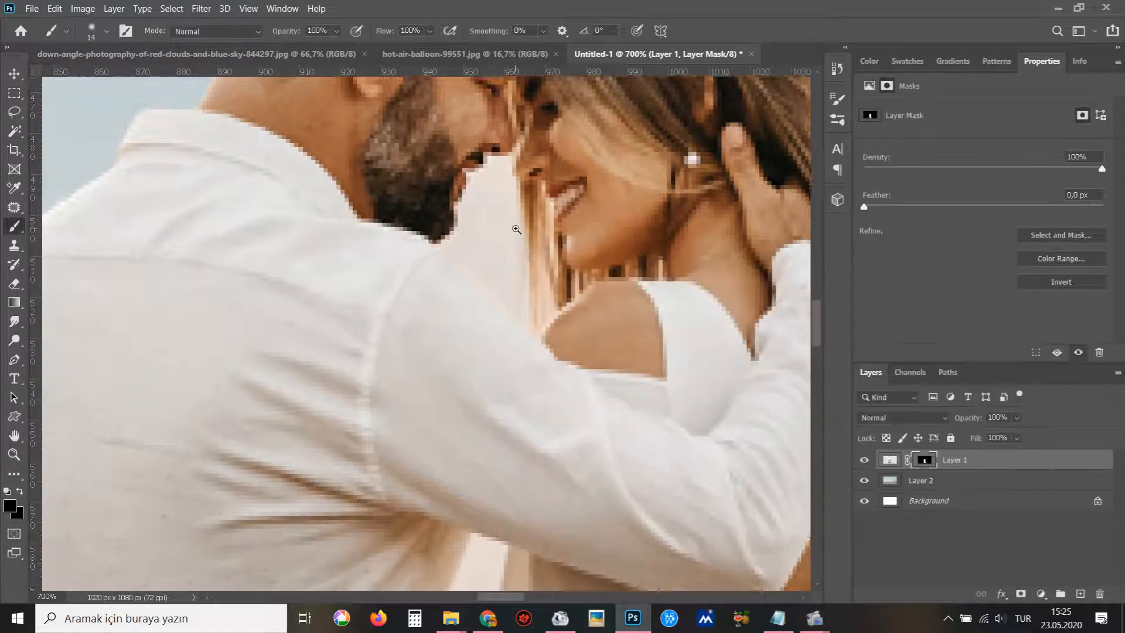
# - Try the Magic Wand once more on the leftover background beside the man's beard and drop the selection
pyautogui.keyDown('ctrl'); pyautogui.click(502, 217); pyautogui.keyUp('ctrl')
pyautogui.press('w')
pyautogui.click(495, 222)
pyautogui.hotkey('ctrl', 'd')
# - Draw a Pen path from the woman's nose down her hair edge and back along the man's shoulder to his beard
pyautogui.press('p')
pyautogui.click(516, 161)
pyautogui.moveTo(521, 179); pyautogui.dragTo(521, 194)
pyautogui.moveTo(525, 213); pyautogui.dragTo(520, 237)
pyautogui.click(530, 344)
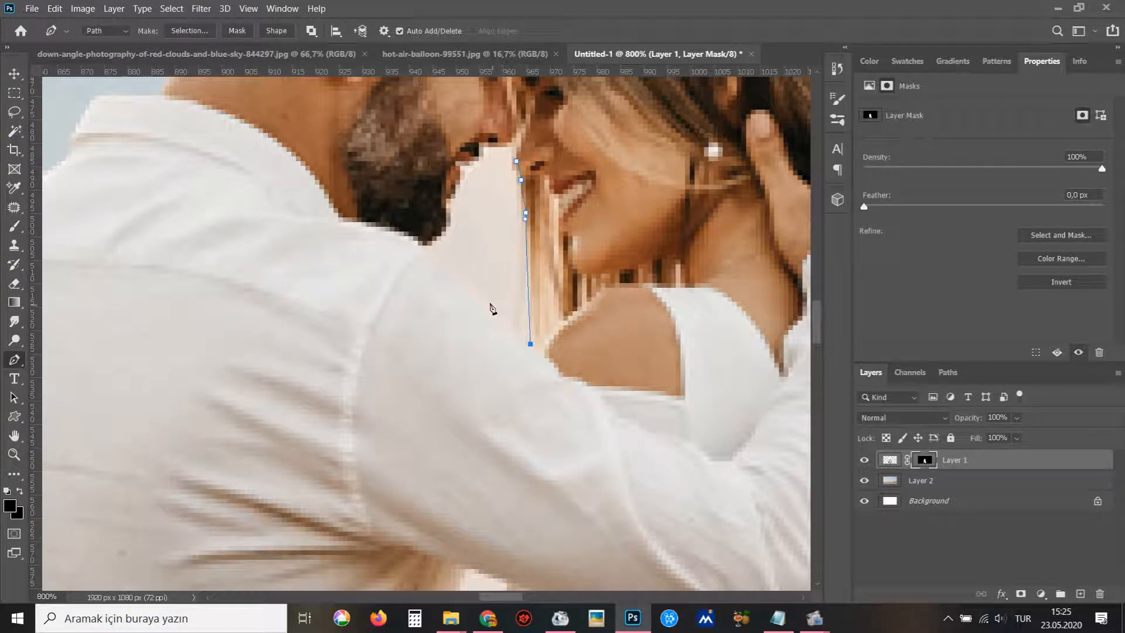
pyautogui.moveTo(457, 280); pyautogui.dragTo(453, 275)
pyautogui.click(436, 259)
pyautogui.click(427, 250)
# - Continue the path up the man's beard and lips and across beneath his nose to enclose the gap between the faces
pyautogui.moveTo(441, 226); pyautogui.dragTo(444, 220)
pyautogui.click(451, 193)
pyautogui.click(454, 185)
pyautogui.click(458, 177)
pyautogui.click(462, 171)
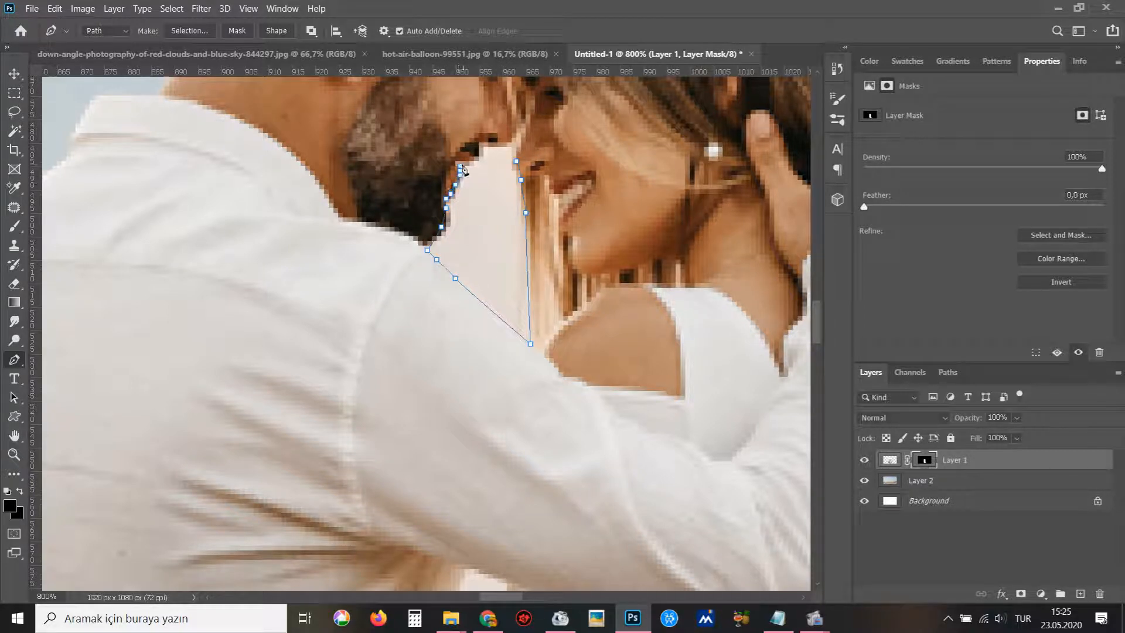
pyautogui.click(484, 151)
pyautogui.click(491, 147)
pyautogui.click(496, 147)
pyautogui.click(500, 147)
pyautogui.click(505, 147)
pyautogui.click(509, 146)
pyautogui.click(514, 146)
# - Convert the path to a selection, paint the gap between the faces black on the mask with the 14 px brush, and deselect
pyautogui.hotkey('ctrl', 'Return')
pyautogui.press('b')
pyautogui.moveTo(516, 316)
pyautogui.mouseDown()
pyautogui.moveTo(485, 233)
pyautogui.moveTo(445, 222)
pyautogui.mouseUp()
pyautogui.hotkey('ctrl', 'd')
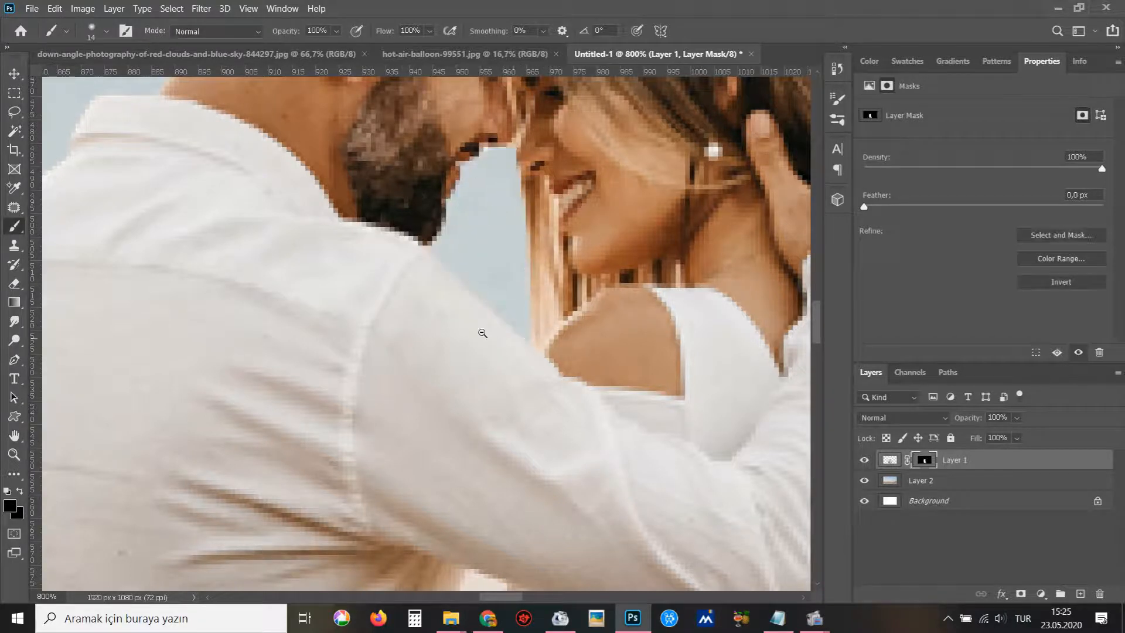
# - Start a Pen path around the gap between the man's torso and the woman's arm, tracing her sleeve down and along the lower edge
pyautogui.keyDown('alt'); pyautogui.click(482, 333); pyautogui.keyUp('alt')
pyautogui.keyDown('alt'); pyautogui.click(481, 333); pyautogui.keyUp('alt')
pyautogui.keyDown('alt'); pyautogui.click(481, 332); pyautogui.keyUp('alt')
pyautogui.keyDown('alt'); pyautogui.click(481, 333); pyautogui.keyUp('alt')
pyautogui.keyDown('alt'); pyautogui.click(482, 333); pyautogui.keyUp('alt')
pyautogui.scroll(-2, 481, 333)
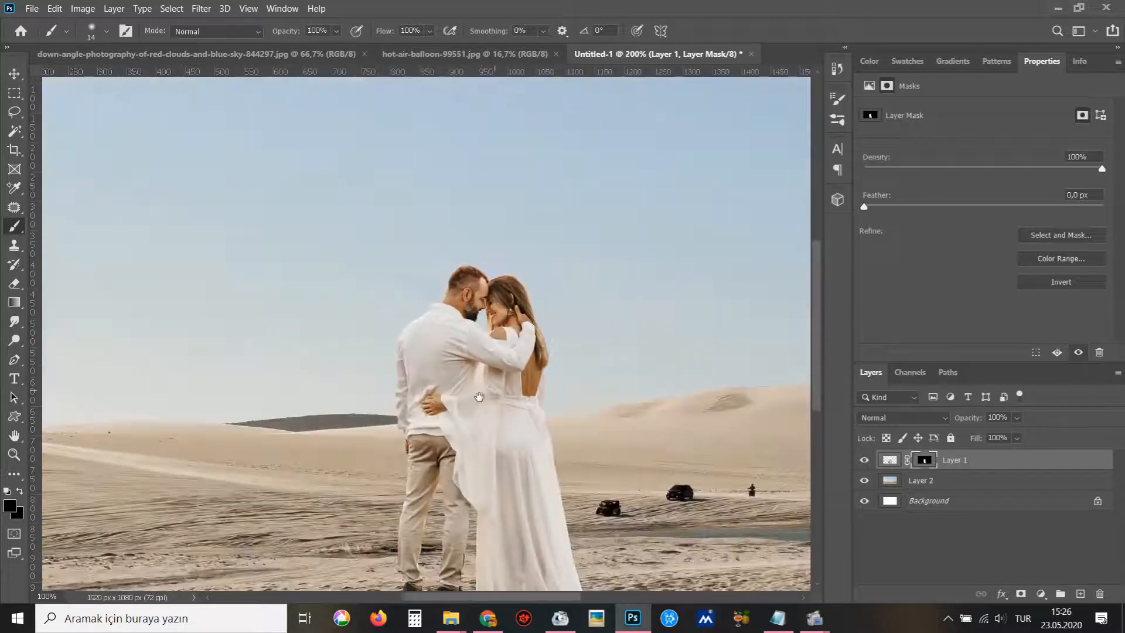
pyautogui.scroll(4, 470, 402)
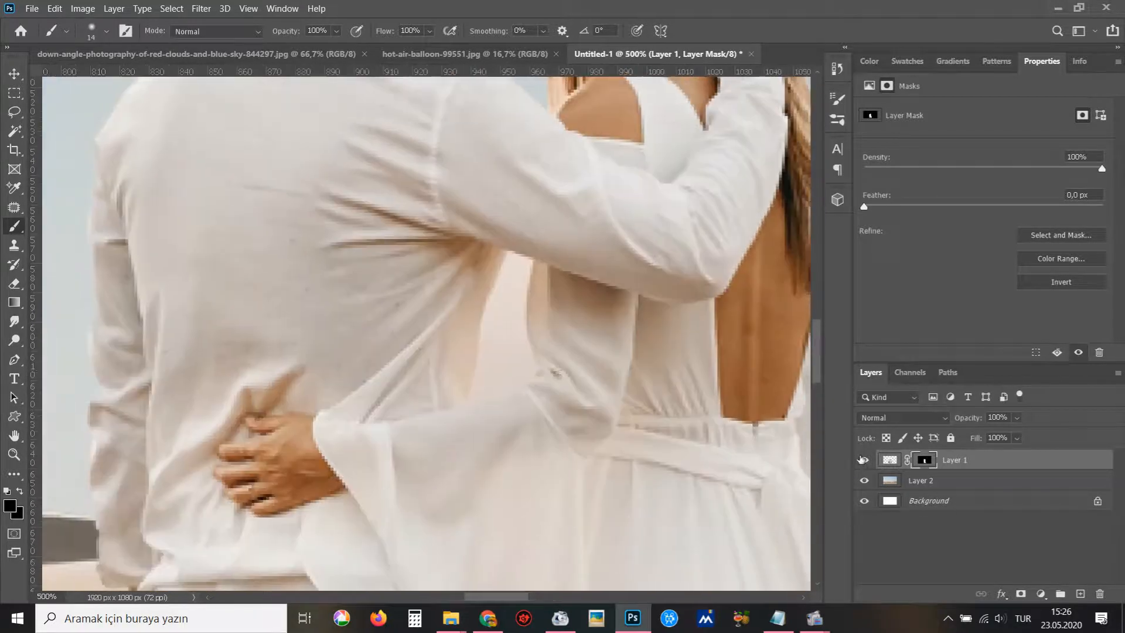
pyautogui.scroll(2, 494, 334)
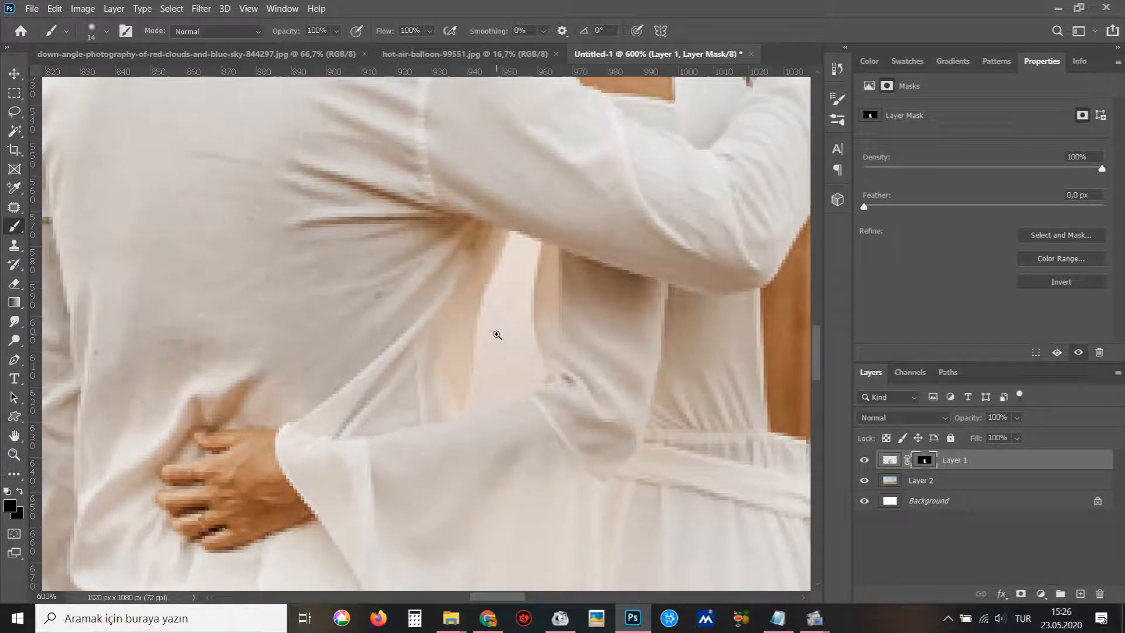
pyautogui.press('p')
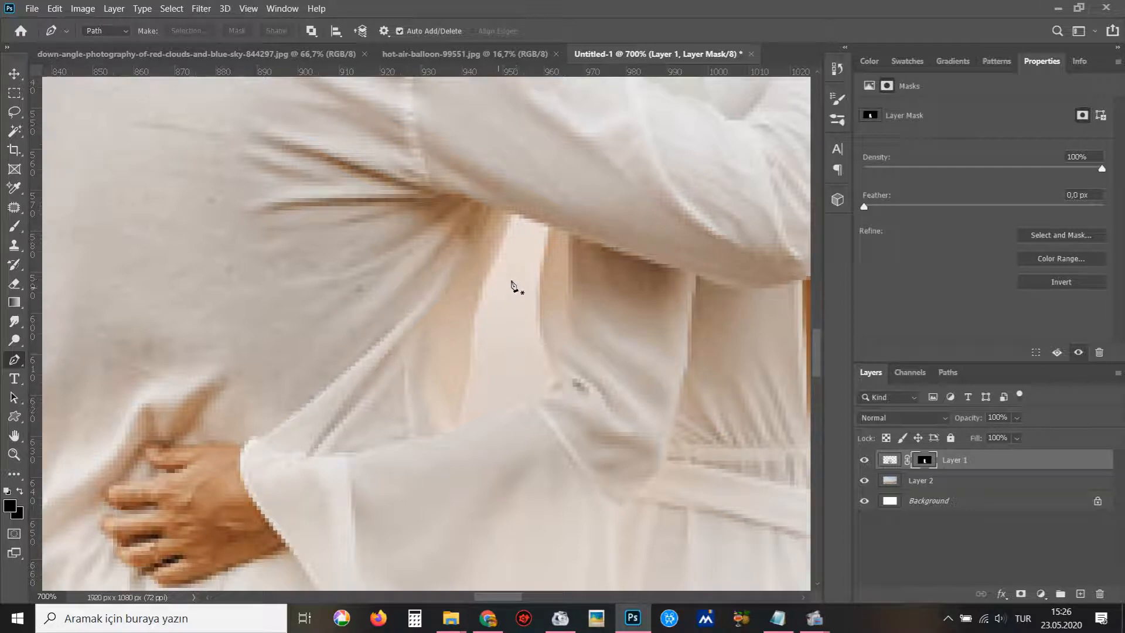
pyautogui.click(547, 235)
pyautogui.click(539, 300)
pyautogui.click(548, 349)
pyautogui.click(560, 387)
pyautogui.click(556, 390)
pyautogui.moveTo(535, 403); pyautogui.dragTo(515, 413)
pyautogui.moveTo(498, 419); pyautogui.dragTo(491, 421)
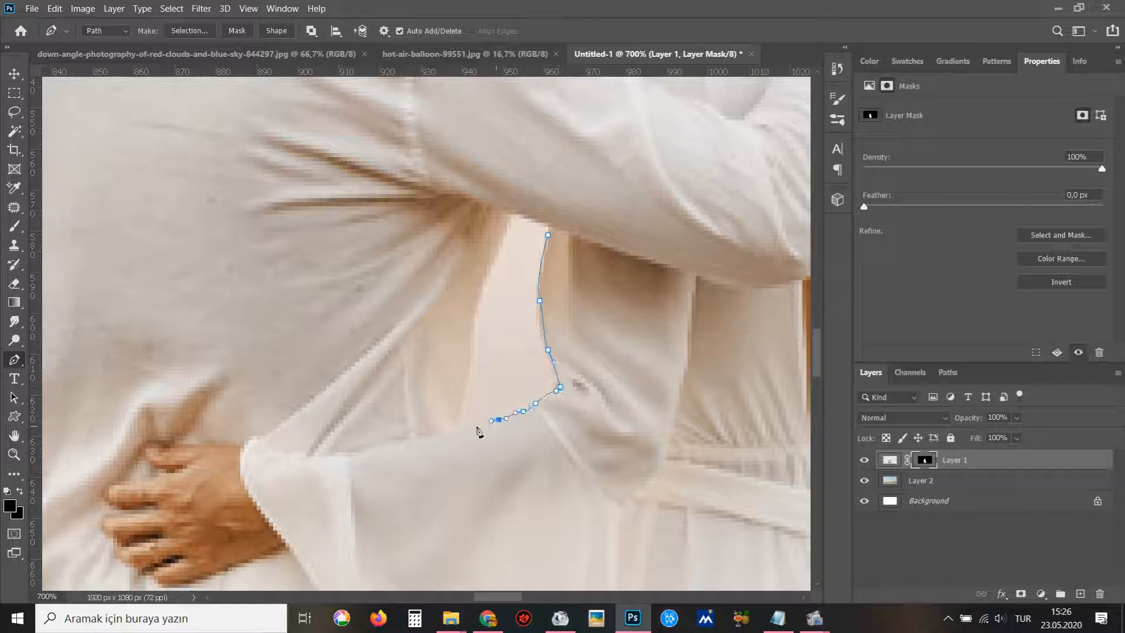
# - Close the path up along the man's shirt and convert it to a selection
pyautogui.click(462, 427)
pyautogui.moveTo(474, 333); pyautogui.dragTo(511, 226)
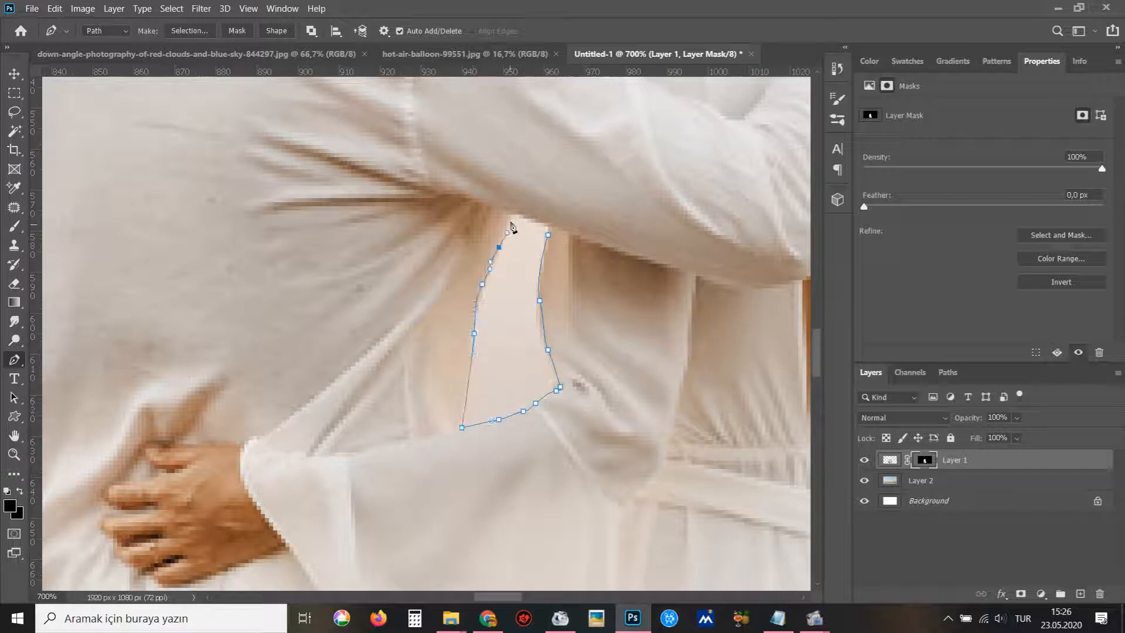
pyautogui.click(549, 234)
pyautogui.hotkey('ctrl', 'Return')
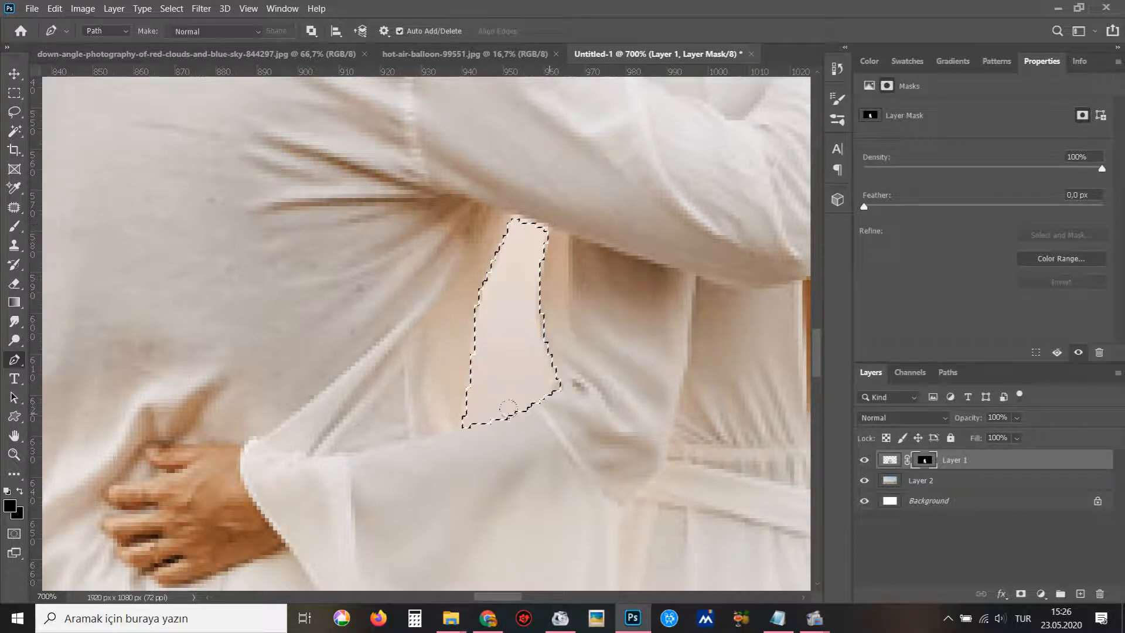
# - Paint the selected gap between the couple's bodies black on the mask with the 14 px brush, and deselect
pyautogui.press('b')
pyautogui.moveTo(533, 321); pyautogui.dragTo(518, 370)
pyautogui.moveTo(504, 302); pyautogui.dragTo(534, 234)
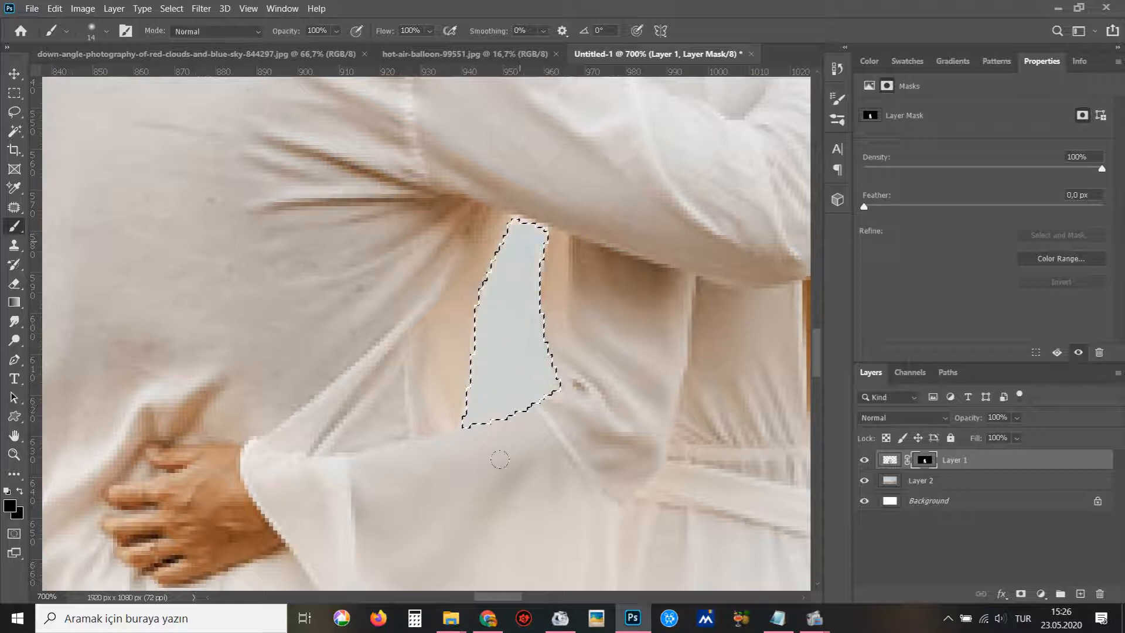
pyautogui.hotkey('ctrl', 'd')
# - Examine the couple's cut-out from head to feet and the blend with the desert across the whole composition
pyautogui.scroll(-4, 384, 430)
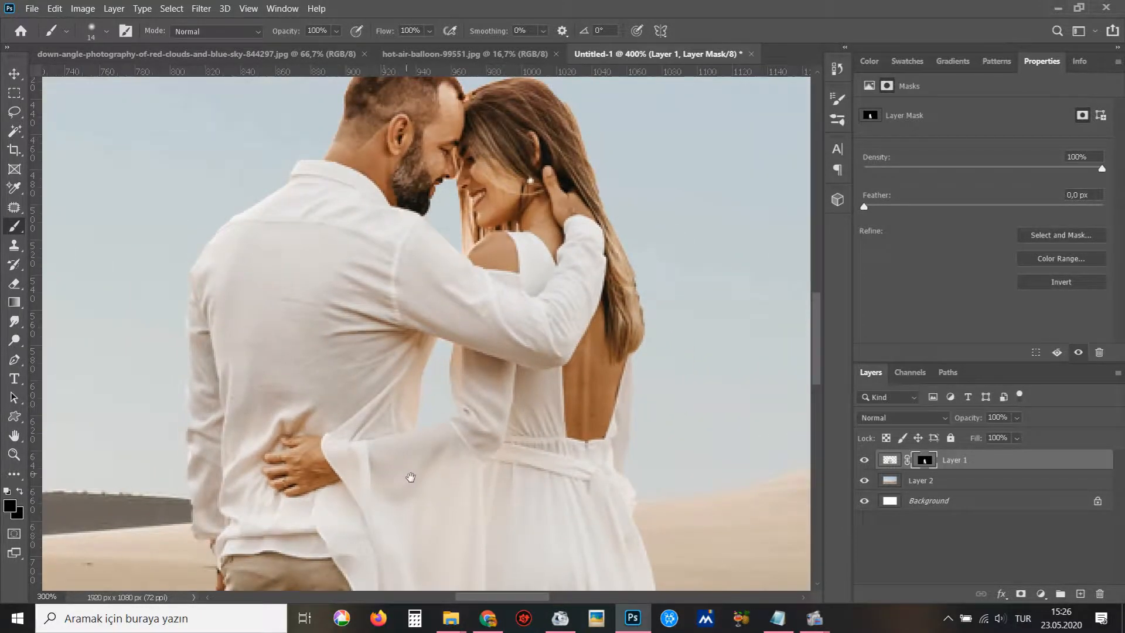
pyautogui.moveTo(408, 475); pyautogui.dragTo(420, 279)
pyautogui.keyDown('alt'); pyautogui.click(413, 374); pyautogui.keyUp('alt')
pyautogui.moveTo(410, 508); pyautogui.dragTo(426, 326)
pyautogui.keyDown('alt'); pyautogui.click(446, 368); pyautogui.keyUp('alt')
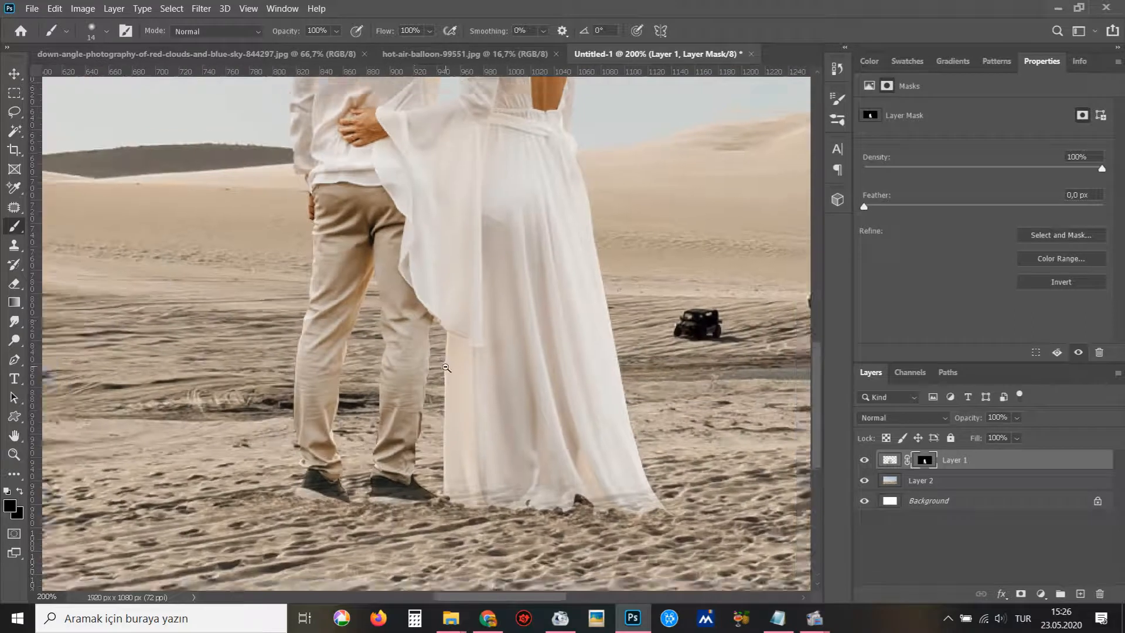
pyautogui.keyDown('alt'); pyautogui.click(446, 367); pyautogui.keyUp('alt')
pyautogui.keyDown('alt'); pyautogui.click(445, 367); pyautogui.keyUp('alt')
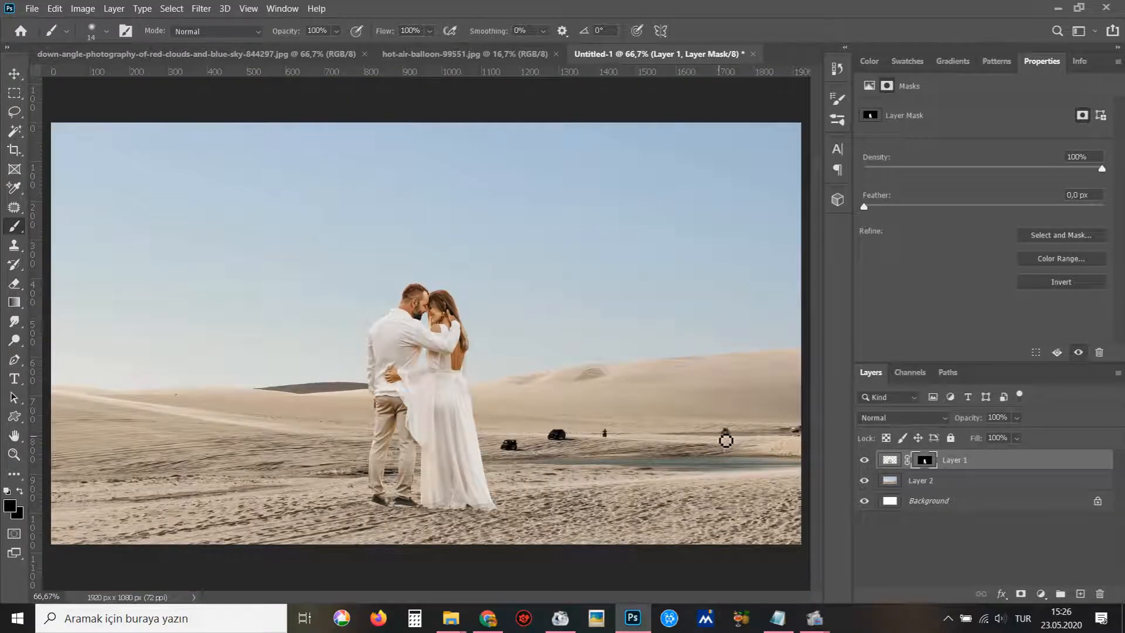
pyautogui.click(865, 461)
# - Copy the entire hot-air-balloon-99551.jpg image and close that document
pyautogui.press('v')
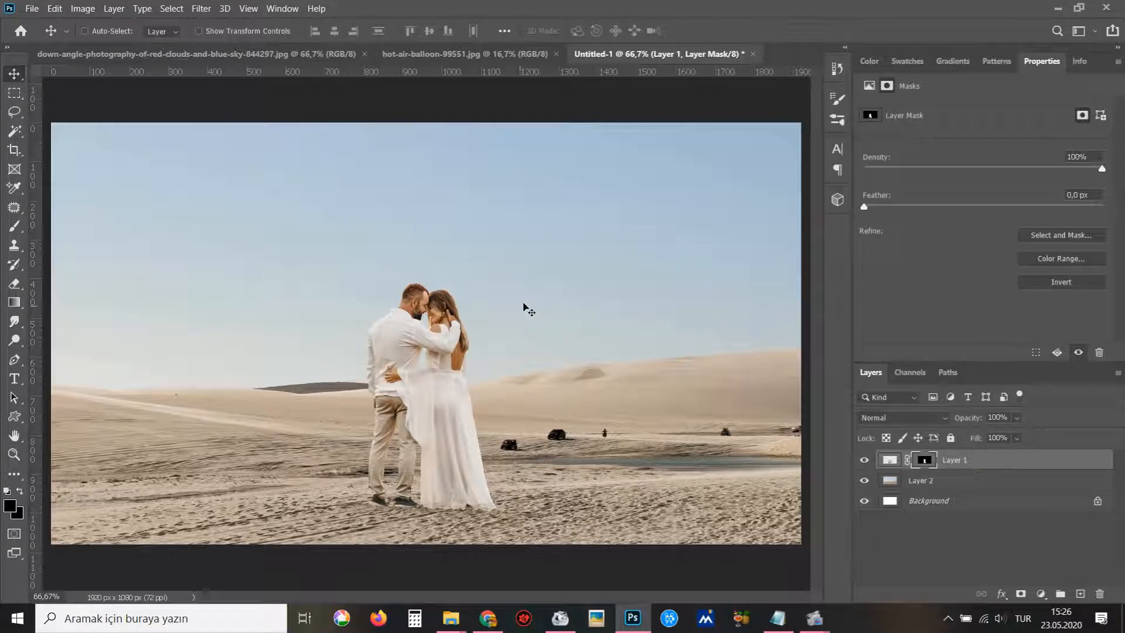
pyautogui.click(386, 57)
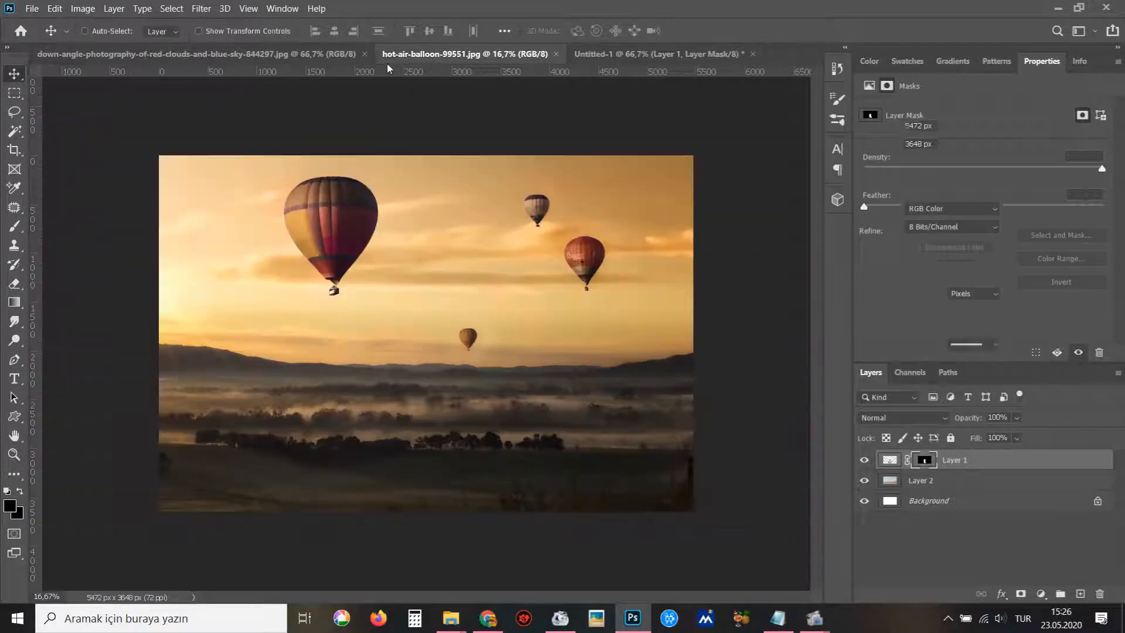
pyautogui.hotkey('ctrl', 'a')
pyautogui.hotkey('ctrl', 'w')
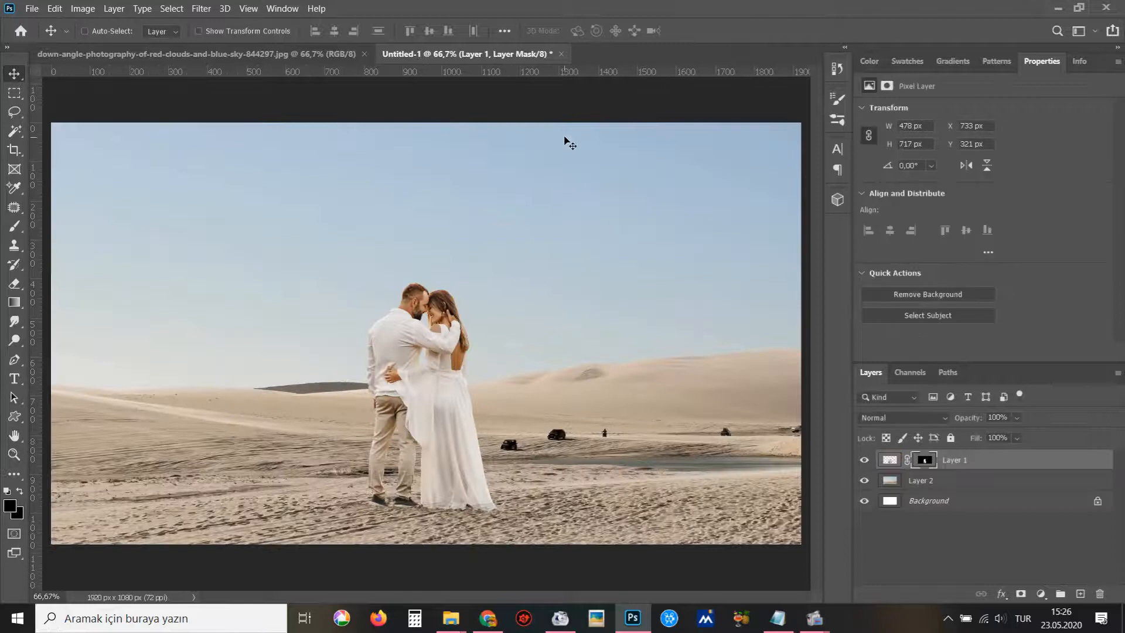
# - Paste the balloon image directly above the desert layer, beneath the couple, and move it up over the canvas
pyautogui.click(934, 477)
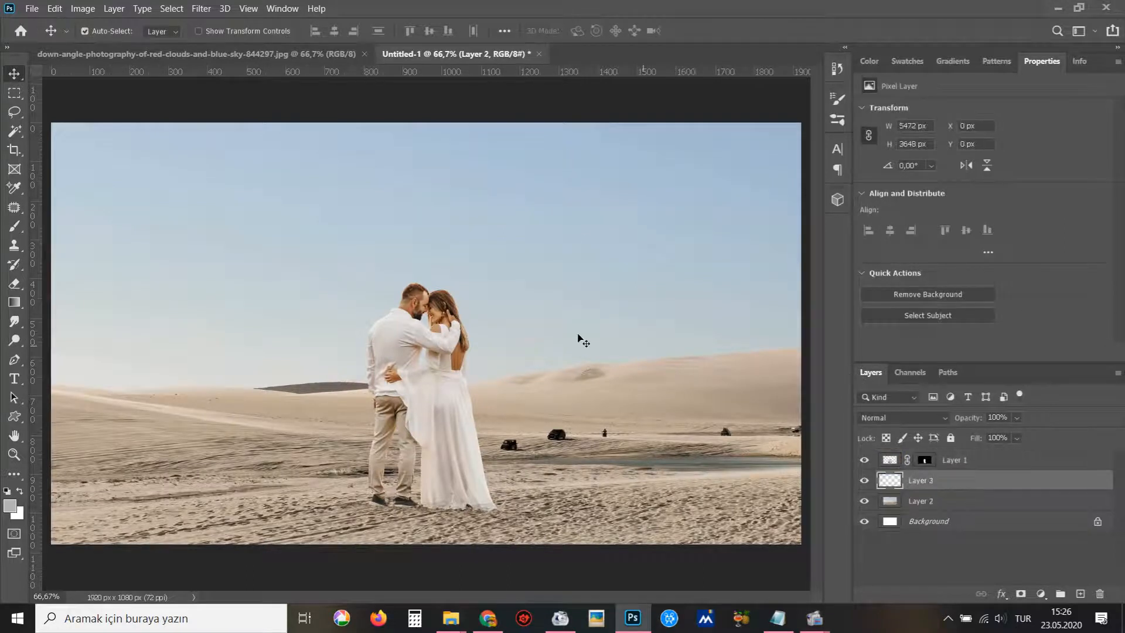
pyautogui.hotkey('ctrl', 'v')
pyautogui.hotkey('ctrl', '-')
pyautogui.hotkey('ctrl', '-')
pyautogui.moveTo(520, 425); pyautogui.dragTo(445, 293)
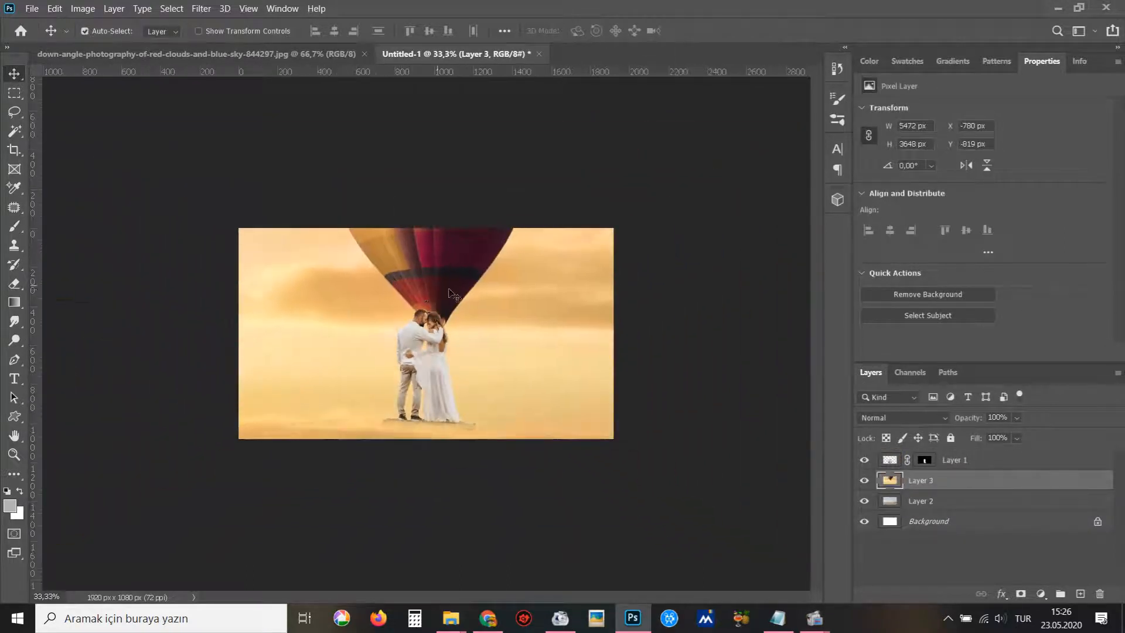
# - Scale the balloon image down to about 37% and position it behind the couple over the canvas
pyautogui.hotkey('ctrl', 't')
pyautogui.hotkey('ctrl', '-')
pyautogui.hotkey('ctrl', '-')
pyautogui.moveTo(299, 235); pyautogui.dragTo(431, 322)
pyautogui.moveTo(477, 352); pyautogui.dragTo(402, 311)
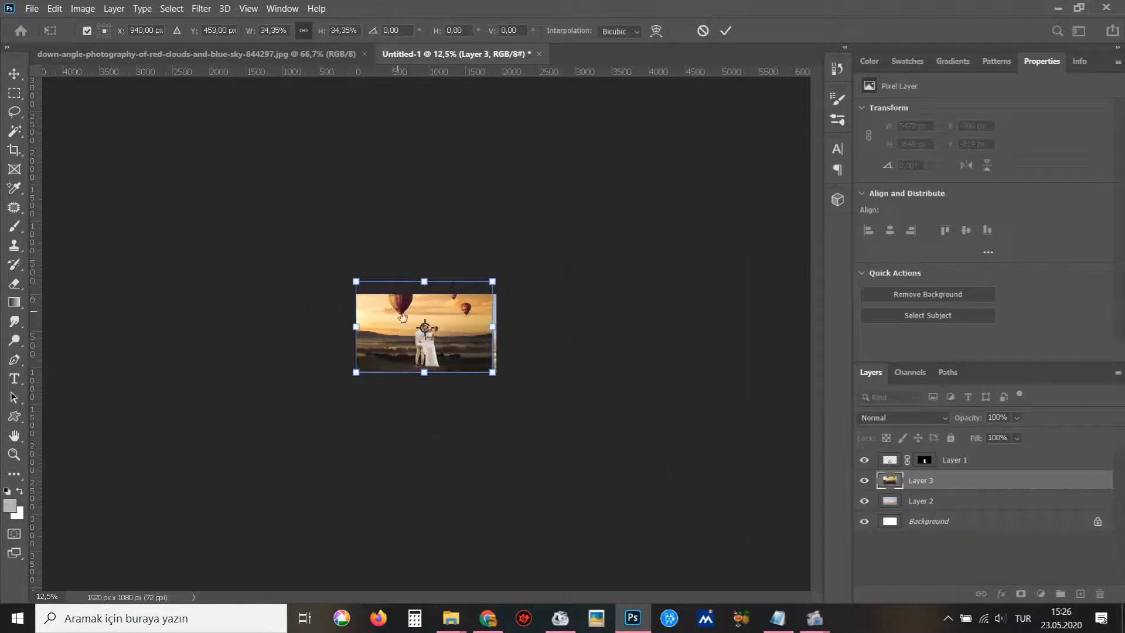
pyautogui.hotkey('ctrl', '+')
pyautogui.hotkey('ctrl', '+')
pyautogui.moveTo(560, 229); pyautogui.dragTo(571, 217)
pyautogui.moveTo(489, 296); pyautogui.dragTo(489, 315)
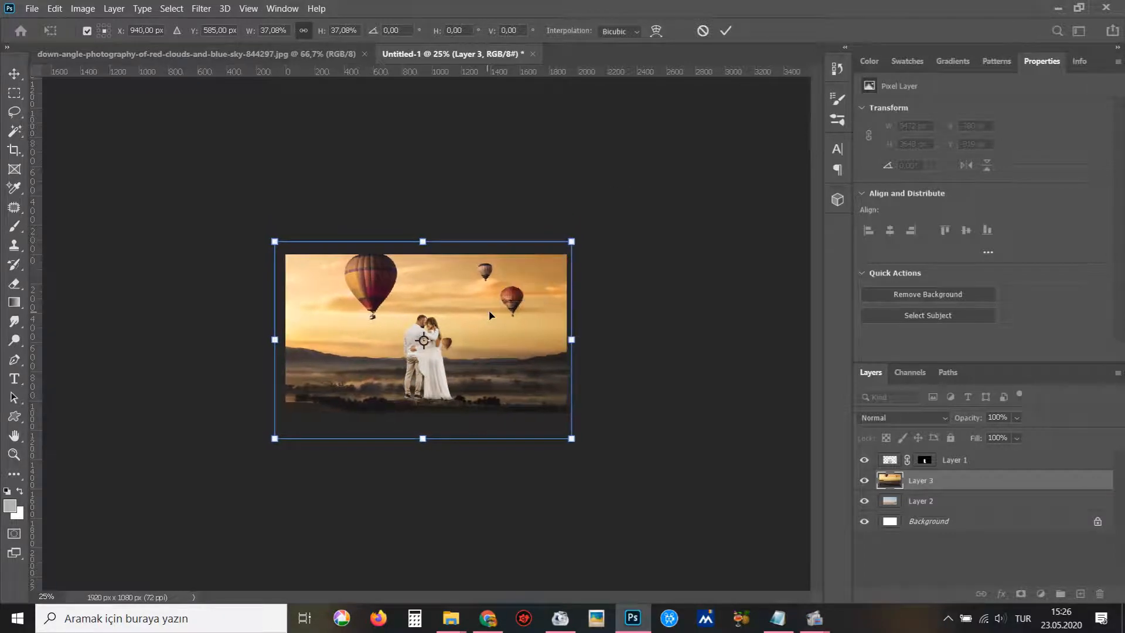
# - Fine-tune the balloon layer's size to 1986 × 1322 px so it covers the canvas, and apply the transform
pyautogui.moveTo(571, 241); pyautogui.dragTo(564, 247)
pyautogui.moveTo(475, 339); pyautogui.dragTo(481, 342)
pyautogui.hotkey('ctrl', 't')
pyautogui.moveTo(569, 428); pyautogui.dragTo(569, 436)
pyautogui.press('Return')
pyautogui.hotkey('ctrl', '+')
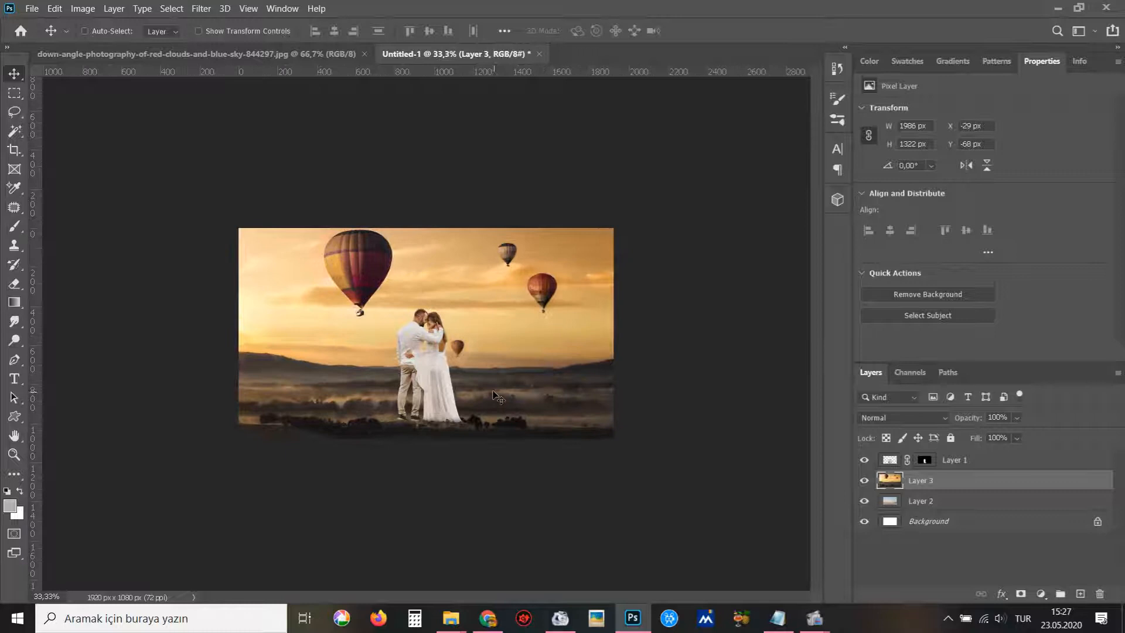
# - Add a layer mask to the balloon layer and paint its dark foreground away with a large soft black brush
pyautogui.press('b')
pyautogui.moveTo(524, 331); pyautogui.dragTo(616, 345)
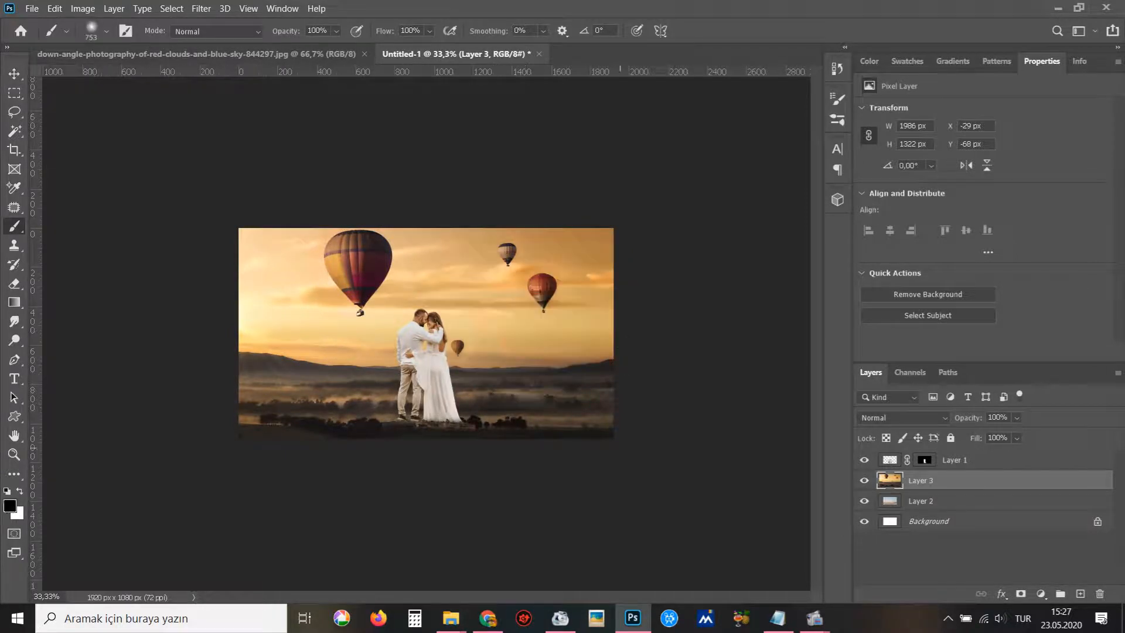
pyautogui.moveTo(559, 410); pyautogui.dragTo(471, 432)
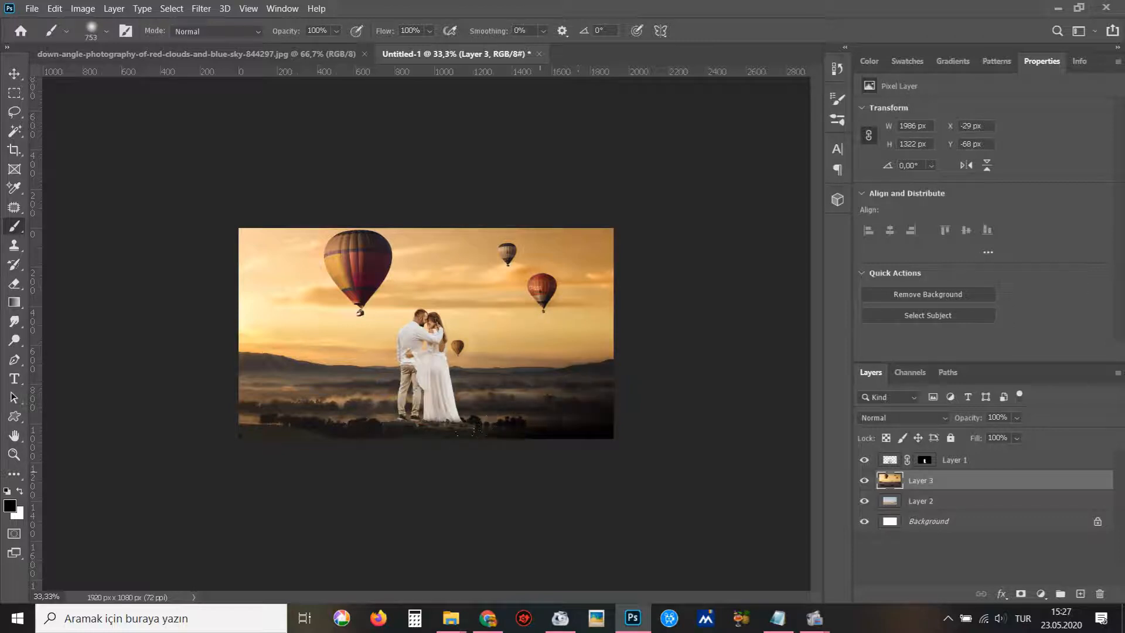
pyautogui.hotkey('ctrl', 'z')
pyautogui.click(1021, 593)
pyautogui.moveTo(673, 457)
pyautogui.mouseDown()
pyautogui.moveTo(321, 462)
pyautogui.moveTo(530, 454)
pyautogui.moveTo(157, 428)
pyautogui.moveTo(457, 471)
pyautogui.moveTo(618, 477)
pyautogui.mouseUp()
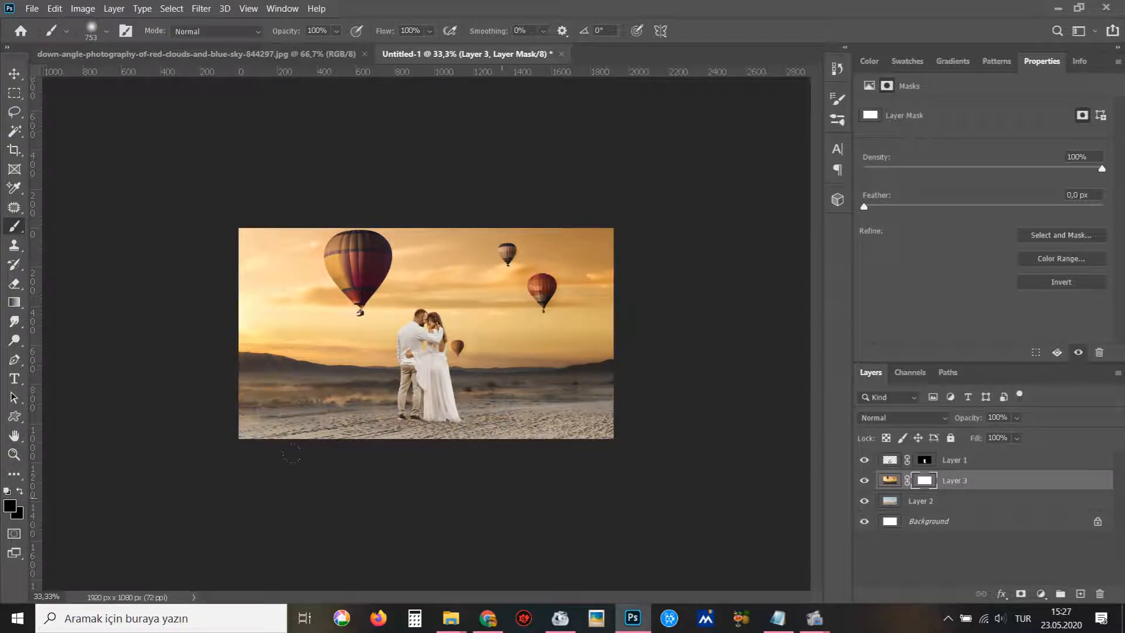
pyautogui.moveTo(196, 443)
pyautogui.mouseDown()
pyautogui.moveTo(328, 422)
pyautogui.moveTo(635, 410)
pyautogui.mouseUp()
pyautogui.moveTo(514, 388); pyautogui.dragTo(419, 394)
# - Reduce the mask brush to 22% opacity and 29% flow
pyautogui.click(336, 33)
pyautogui.moveTo(352, 47); pyautogui.dragTo(309, 48)
pyautogui.click(429, 31)
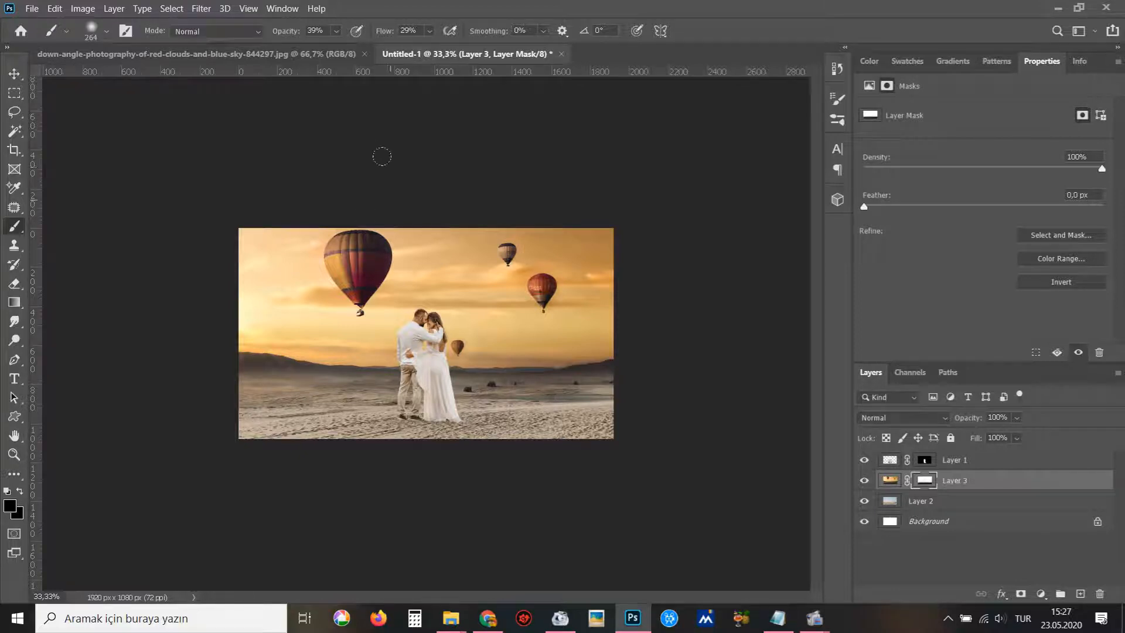
pyautogui.click(336, 31)
# - Shift the masked balloon layer slightly right and down to X -9 px, Y -26 px, and compare the composite with it hidden
pyautogui.hotkey('ctrl', '-')
pyautogui.hotkey('ctrl', '+')
pyautogui.press('v')
pyautogui.moveTo(479, 317); pyautogui.dragTo(485, 322)
pyautogui.hotkey('ctrl', '-')
pyautogui.hotkey('ctrl', '-')
pyautogui.hotkey('ctrl', '+')
pyautogui.hotkey('ctrl', '+')
pyautogui.hotkey('ctrl', '+')
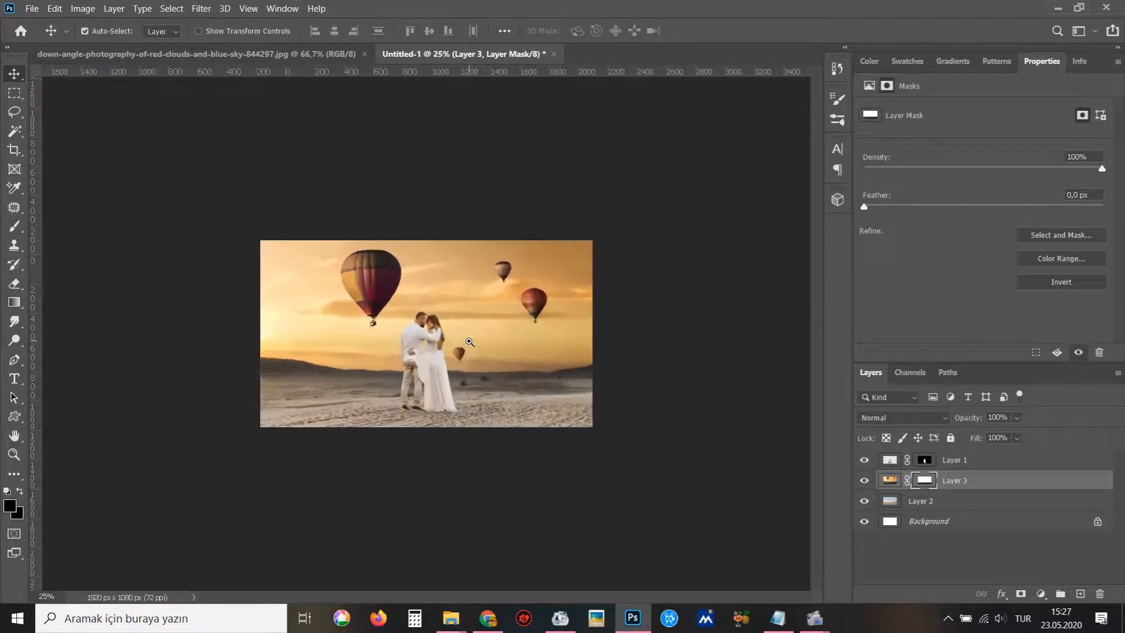
pyautogui.moveTo(519, 397); pyautogui.dragTo(516, 398)
pyautogui.press('b')
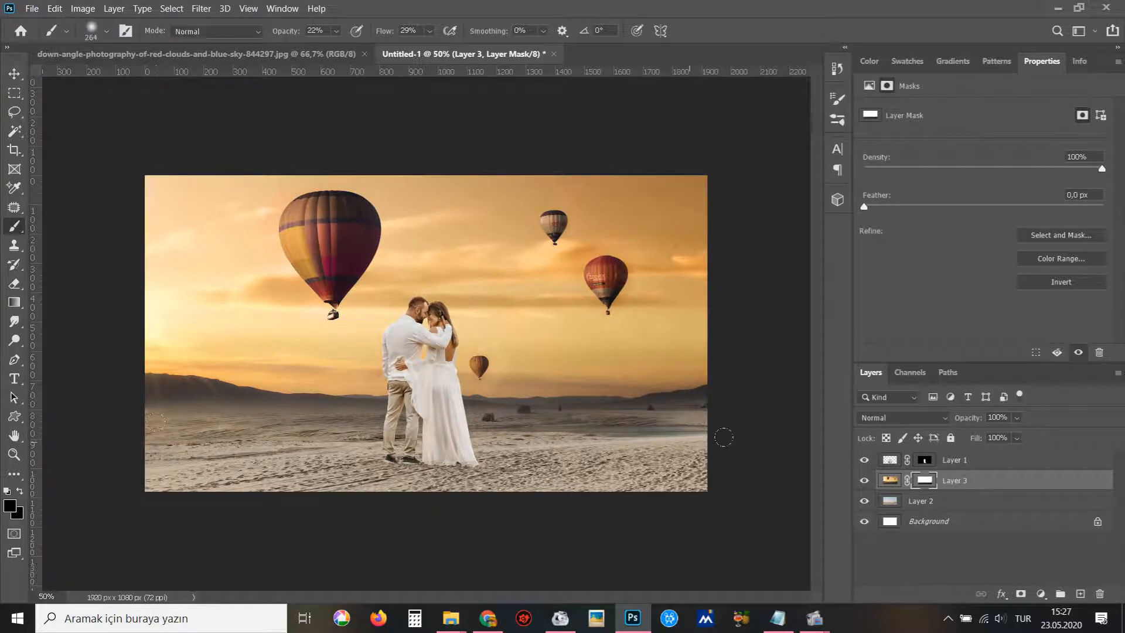
pyautogui.click(864, 480)
pyautogui.click(864, 480)
# - Add a Color Balance adjustment clipped to the desert layer, with midtones at Cyan–Red +26 and Yellow–Blue -32
pyautogui.click(946, 510)
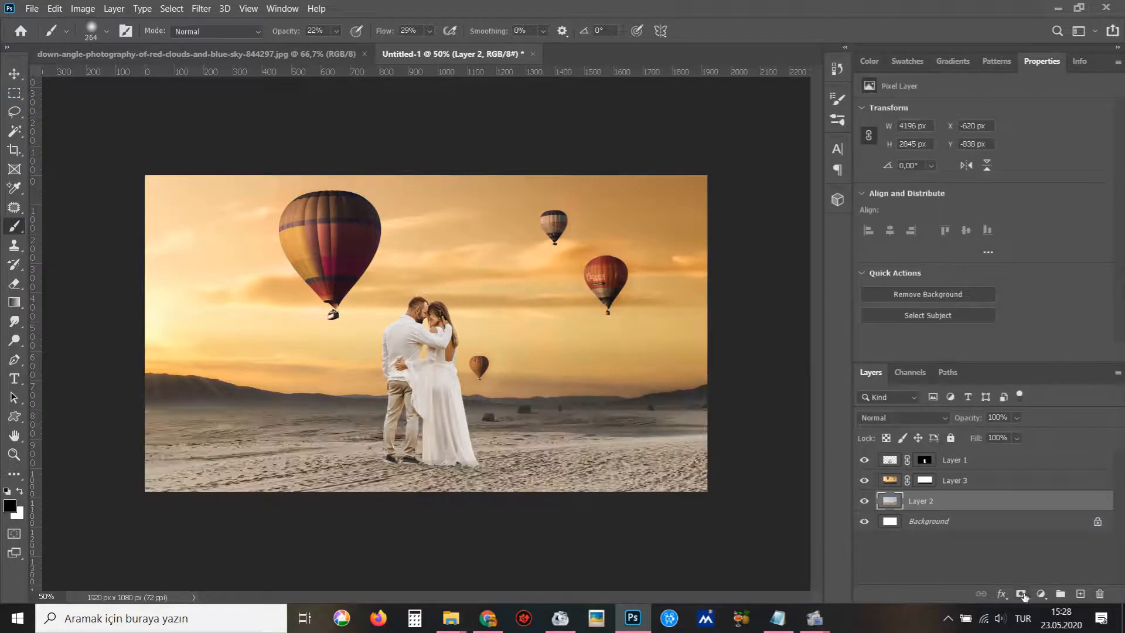
pyautogui.click(1041, 594)
pyautogui.click(1045, 465)
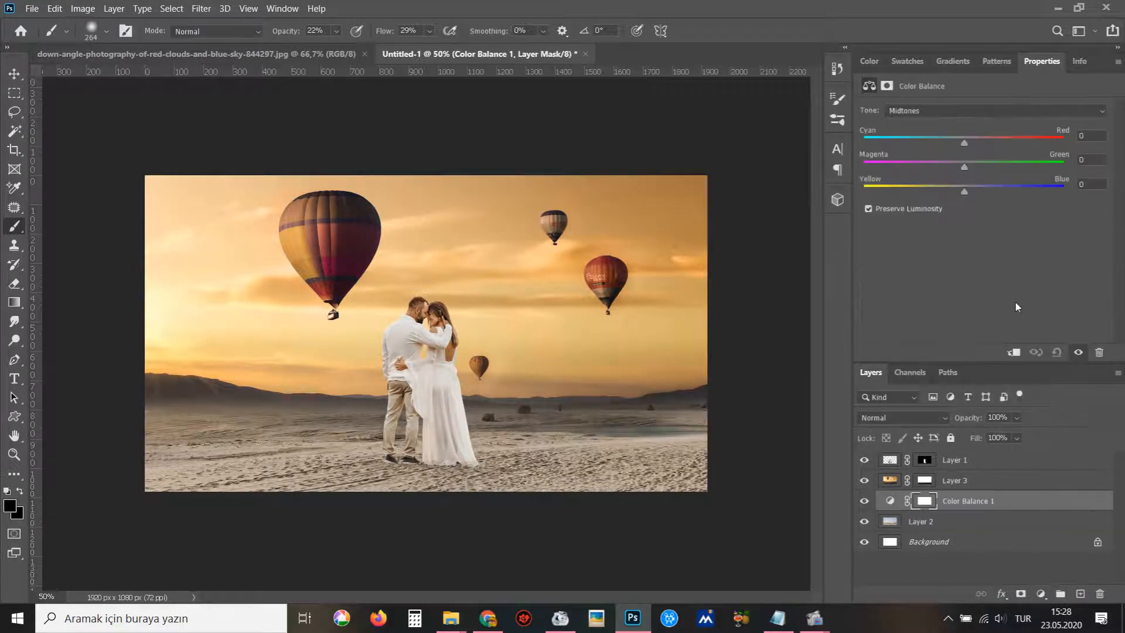
pyautogui.click(1013, 352)
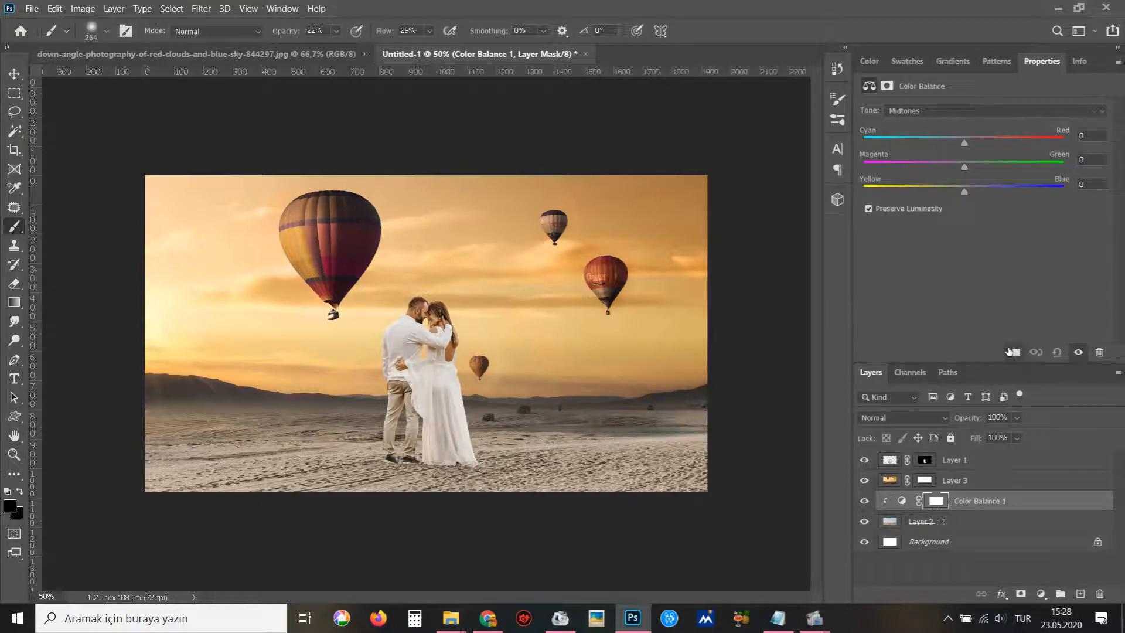
pyautogui.click(989, 142)
pyautogui.click(936, 192)
pyautogui.moveTo(935, 191); pyautogui.dragTo(933, 192)
# - Set the desert Color Balance shadows to Cyan–Red +23, Magenta–Green +24 and Yellow–Blue -1
pyautogui.click(966, 110)
pyautogui.click(966, 122)
pyautogui.moveTo(976, 145); pyautogui.dragTo(981, 145)
pyautogui.moveTo(963, 192); pyautogui.dragTo(990, 167)
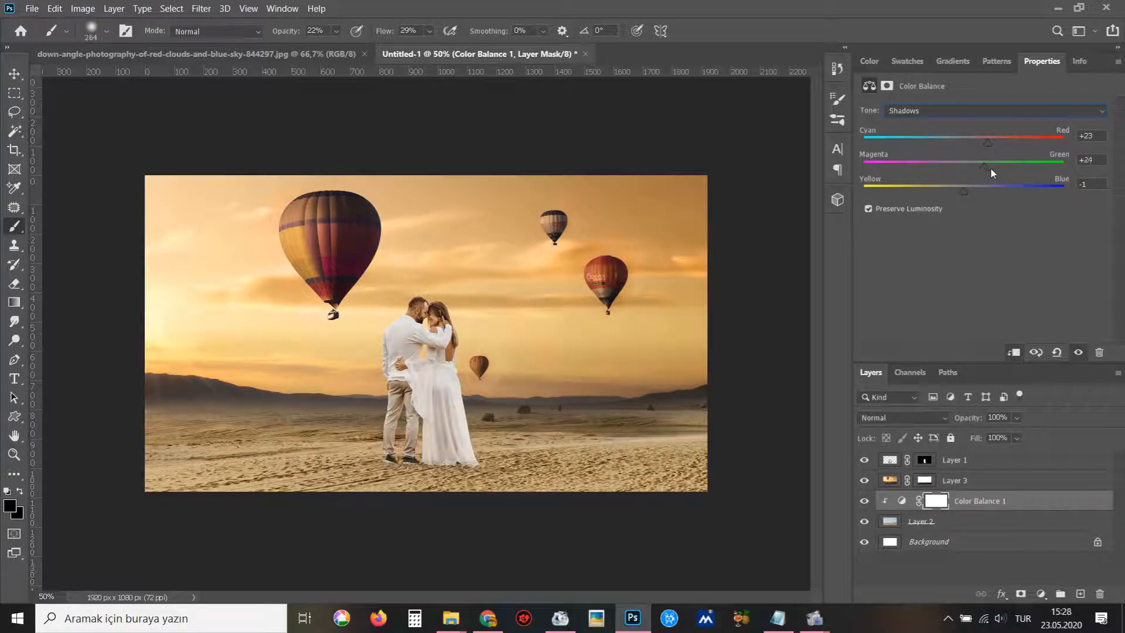
# - Adjust the highlights in the desert's Color Balance and compare the ground with and without the adjustment
pyautogui.click(973, 111)
pyautogui.click(954, 142)
pyautogui.moveTo(976, 190); pyautogui.dragTo(983, 144)
pyautogui.click(864, 501)
pyautogui.click(864, 501)
# - Add a Hue/Saturation adjustment clipped to the desert layers and lower its Lightness a little below -14
pyautogui.click(1040, 594)
pyautogui.click(1055, 463)
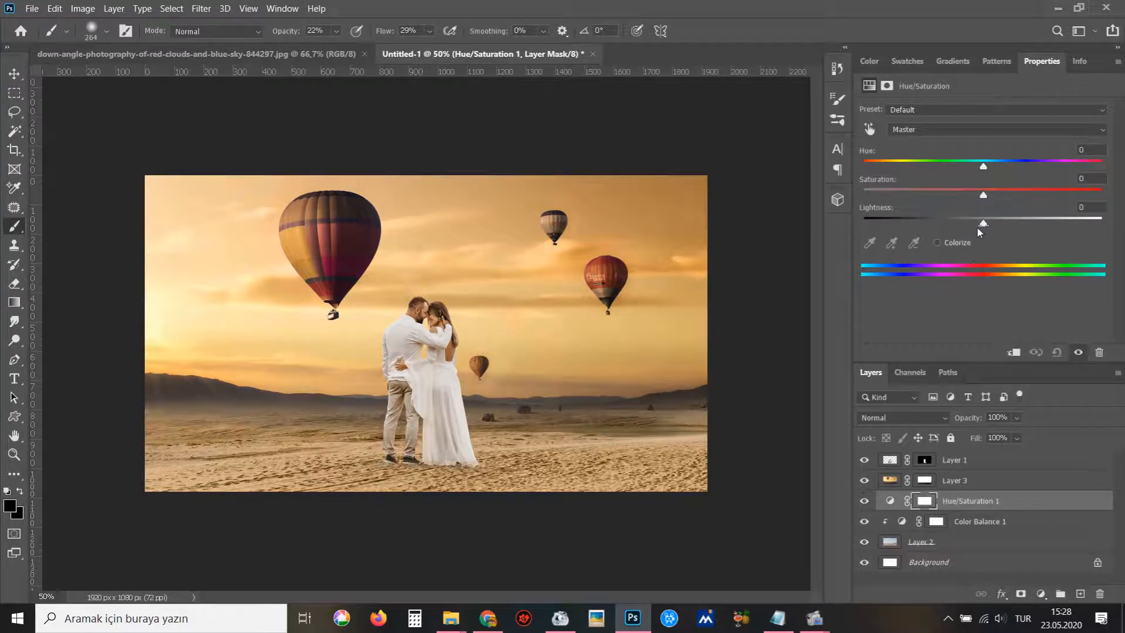
pyautogui.click(1013, 353)
pyautogui.moveTo(982, 225); pyautogui.dragTo(967, 223)
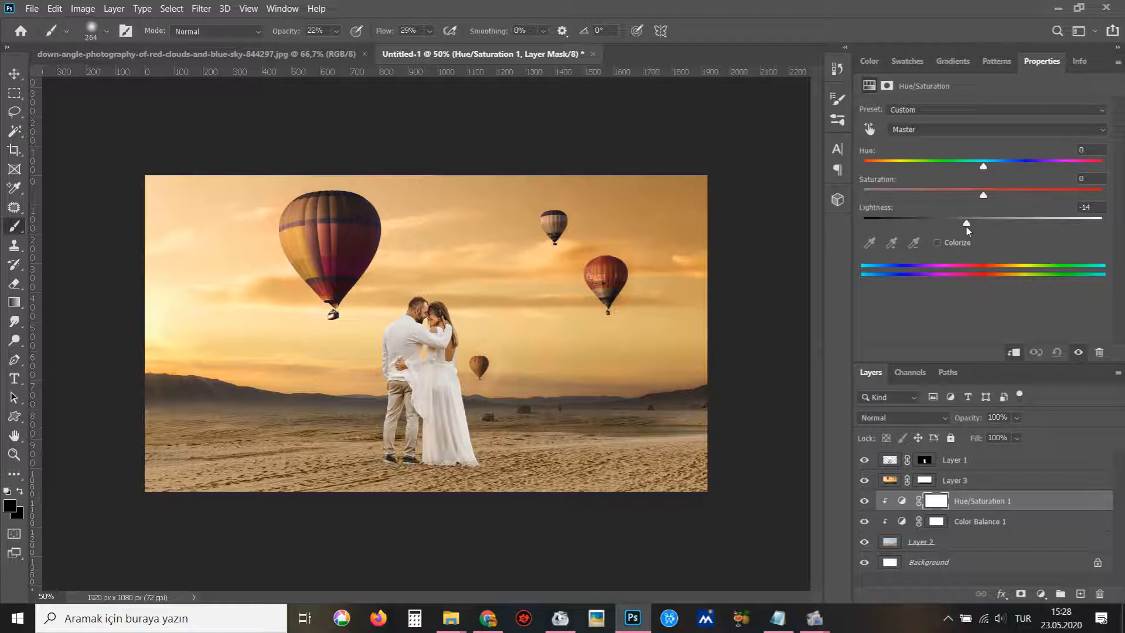
pyautogui.moveTo(967, 227)
pyautogui.mouseDown()
pyautogui.moveTo(941, 227)
pyautogui.moveTo(967, 231)
pyautogui.mouseUp()
pyautogui.moveTo(966, 227); pyautogui.dragTo(959, 228)
# - Add a Color Balance adjustment clipped to the balloon layer and adjust its Cyan–Red and Yellow–Blue midtones
pyautogui.click(887, 481)
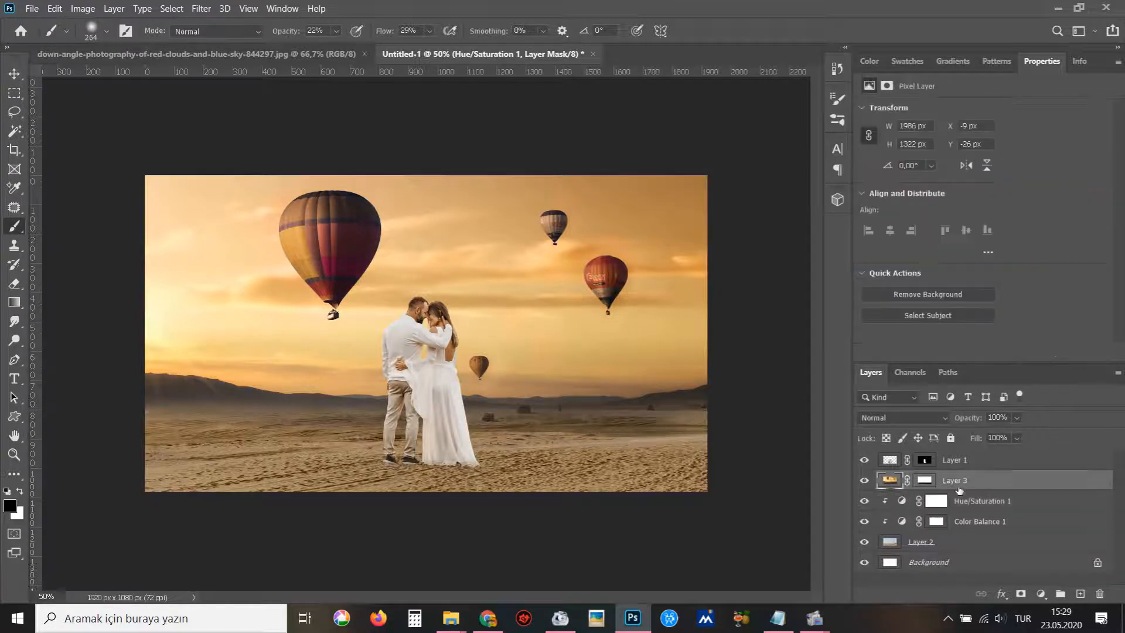
pyautogui.click(864, 481)
pyautogui.click(864, 480)
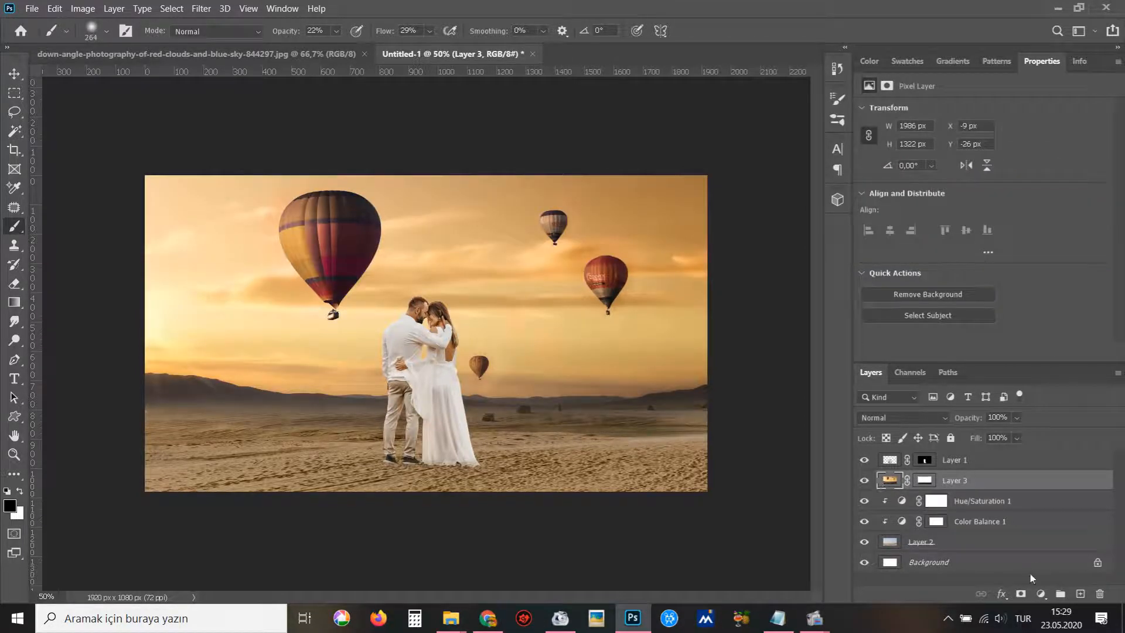
pyautogui.click(1041, 593)
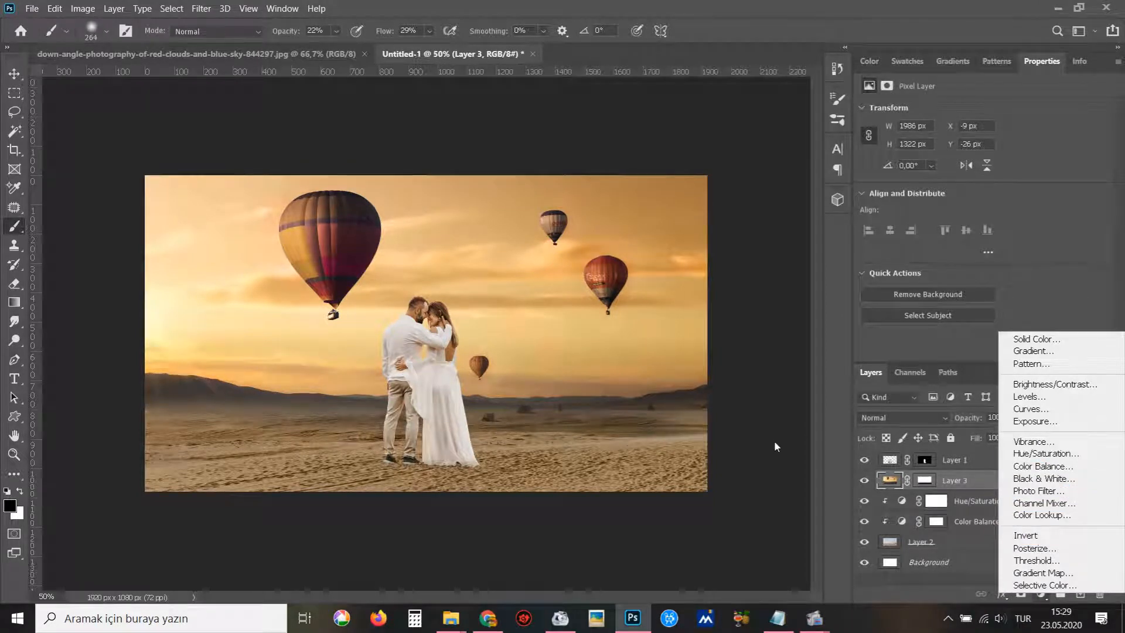
pyautogui.click(761, 420)
pyautogui.click(1038, 594)
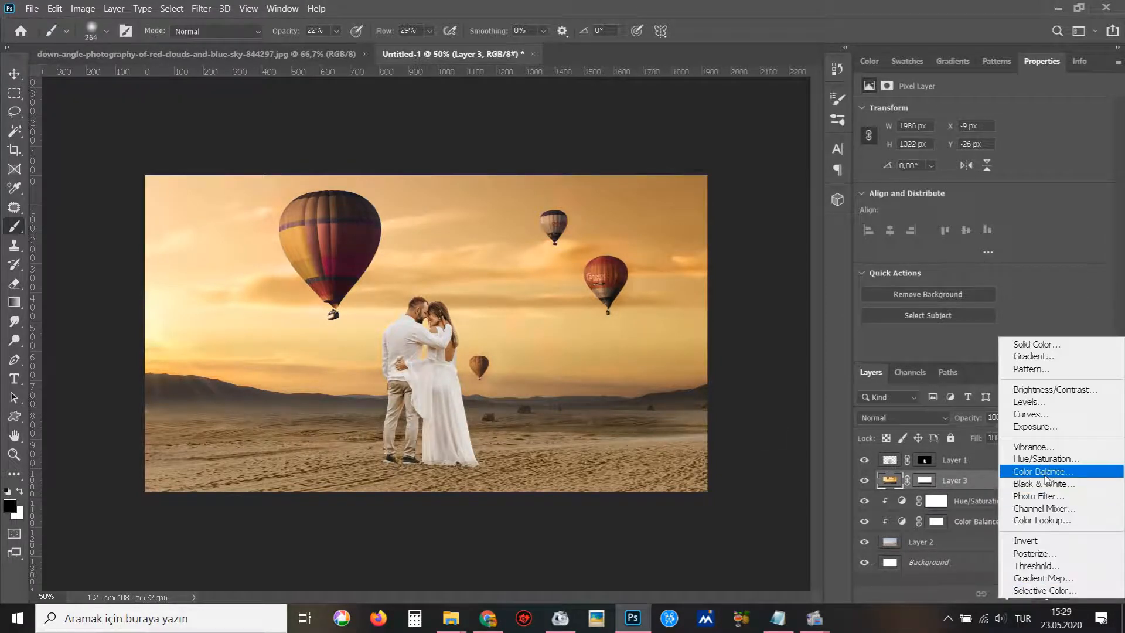
pyautogui.click(1016, 477)
pyautogui.moveTo(983, 145); pyautogui.dragTo(993, 145)
pyautogui.moveTo(964, 191)
pyautogui.mouseDown()
pyautogui.moveTo(954, 192)
pyautogui.moveTo(971, 192)
pyautogui.moveTo(971, 167)
pyautogui.moveTo(950, 170)
pyautogui.moveTo(968, 170)
pyautogui.moveTo(980, 142)
pyautogui.moveTo(932, 146)
pyautogui.moveTo(978, 191)
pyautogui.moveTo(944, 194)
pyautogui.moveTo(970, 196)
pyautogui.mouseUp()
# - Set the balloon Color Balance shadows to Magenta–Green -1 and Yellow–Blue +1, and compare with the adjustment hidden
pyautogui.click(959, 115)
pyautogui.click(964, 122)
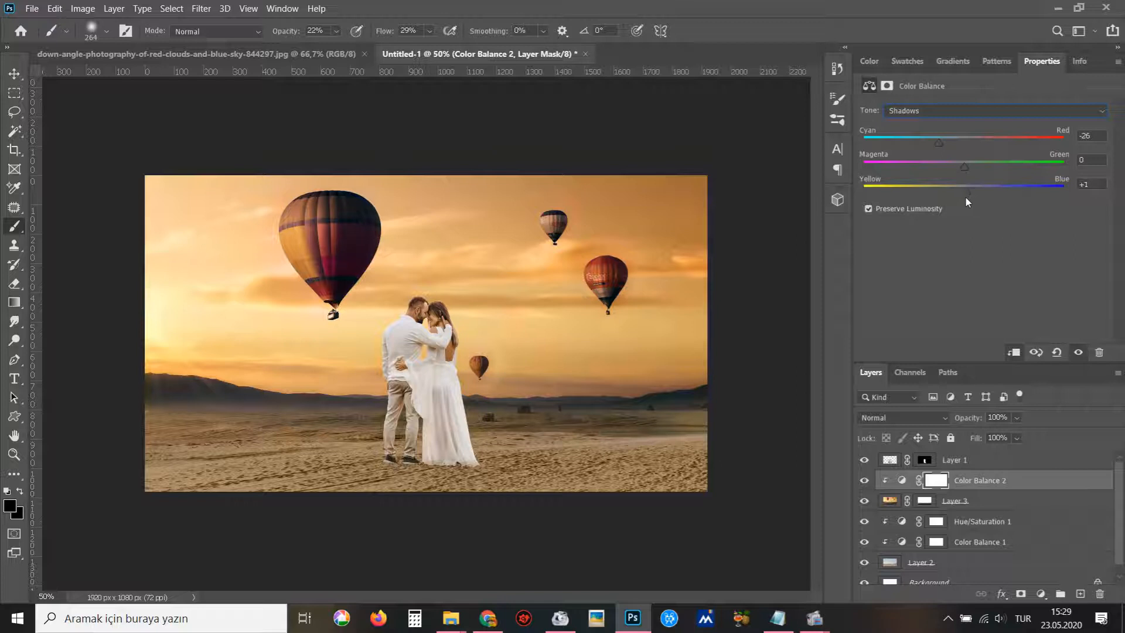
pyautogui.moveTo(967, 171)
pyautogui.mouseDown()
pyautogui.moveTo(951, 169)
pyautogui.moveTo(963, 168)
pyautogui.mouseUp()
pyautogui.click(863, 480)
pyautogui.click(864, 480)
# - Set the balloon Color Balance highlights to Magenta–Green -2 and Yellow–Blue +4, fine-tune Cyan–Red, and compare before and after
pyautogui.click(947, 111)
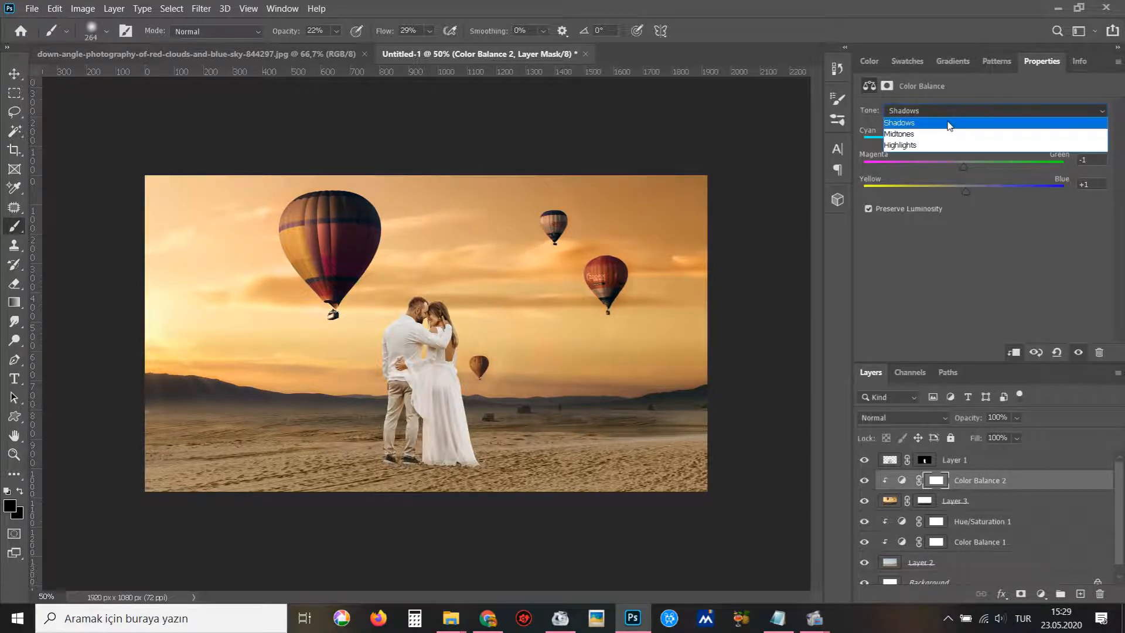
pyautogui.click(949, 143)
pyautogui.moveTo(968, 188)
pyautogui.mouseDown()
pyautogui.moveTo(983, 191)
pyautogui.moveTo(943, 197)
pyautogui.moveTo(978, 195)
pyautogui.moveTo(969, 195)
pyautogui.moveTo(977, 169)
pyautogui.moveTo(962, 169)
pyautogui.mouseUp()
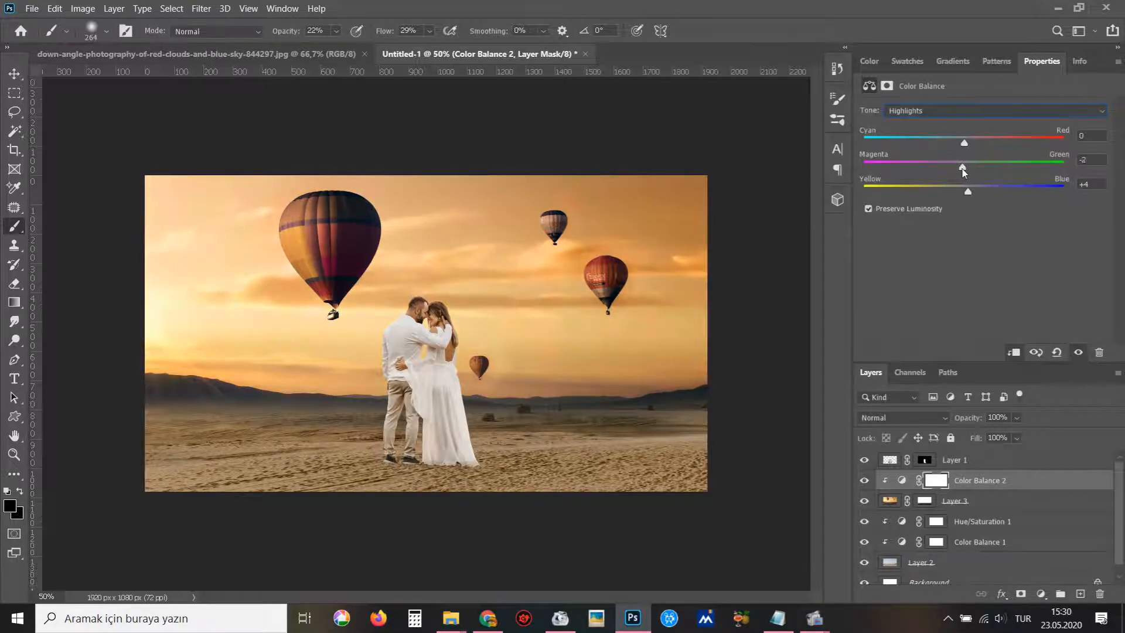
pyautogui.click(975, 143)
pyautogui.moveTo(964, 142)
pyautogui.mouseDown()
pyautogui.moveTo(943, 145)
pyautogui.moveTo(961, 146)
pyautogui.mouseUp()
pyautogui.click(864, 479)
pyautogui.click(864, 479)
# - Add a clipped Curves adjustment above the desert's Color Balance and lower the curve's white point to darken the ground
pyautogui.click(1019, 548)
pyautogui.click(1041, 593)
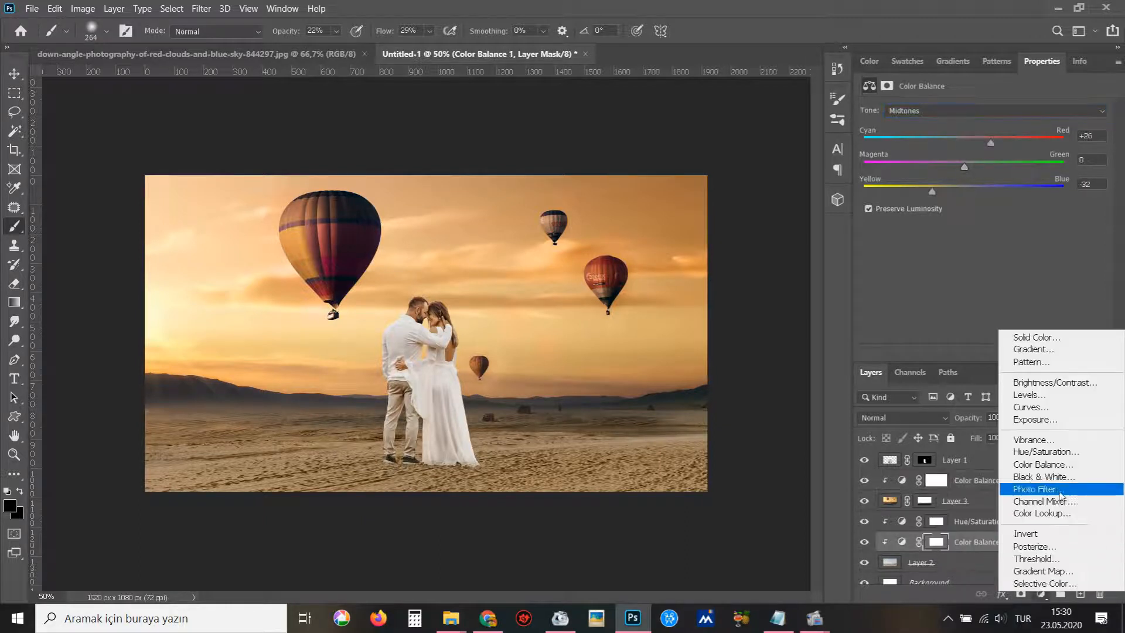
pyautogui.click(1056, 407)
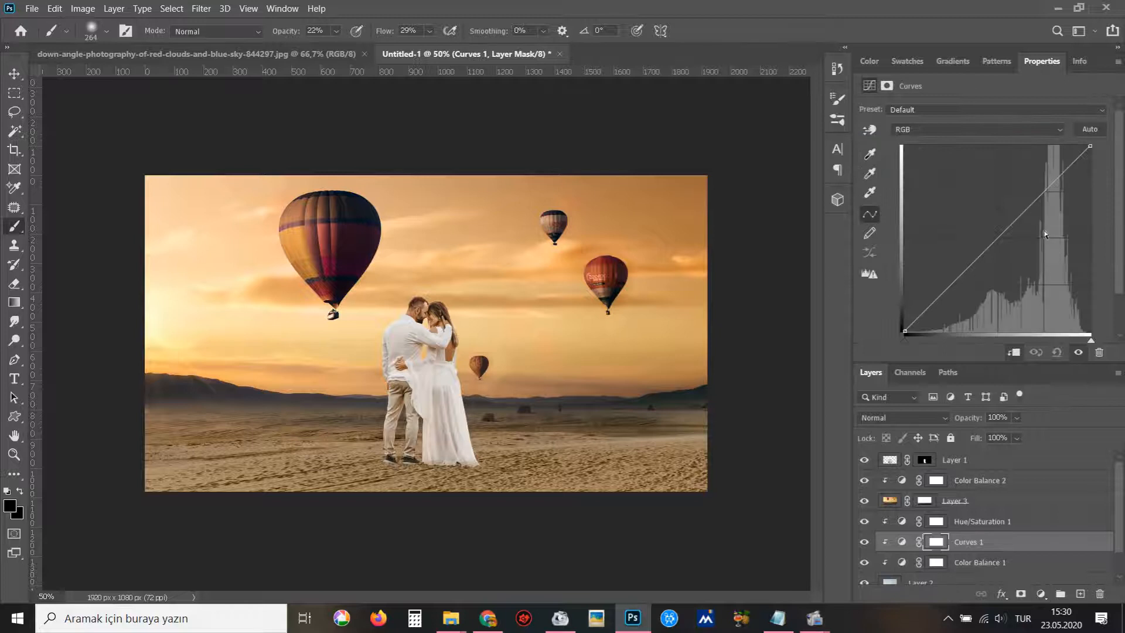
pyautogui.moveTo(1088, 147); pyautogui.dragTo(1100, 192)
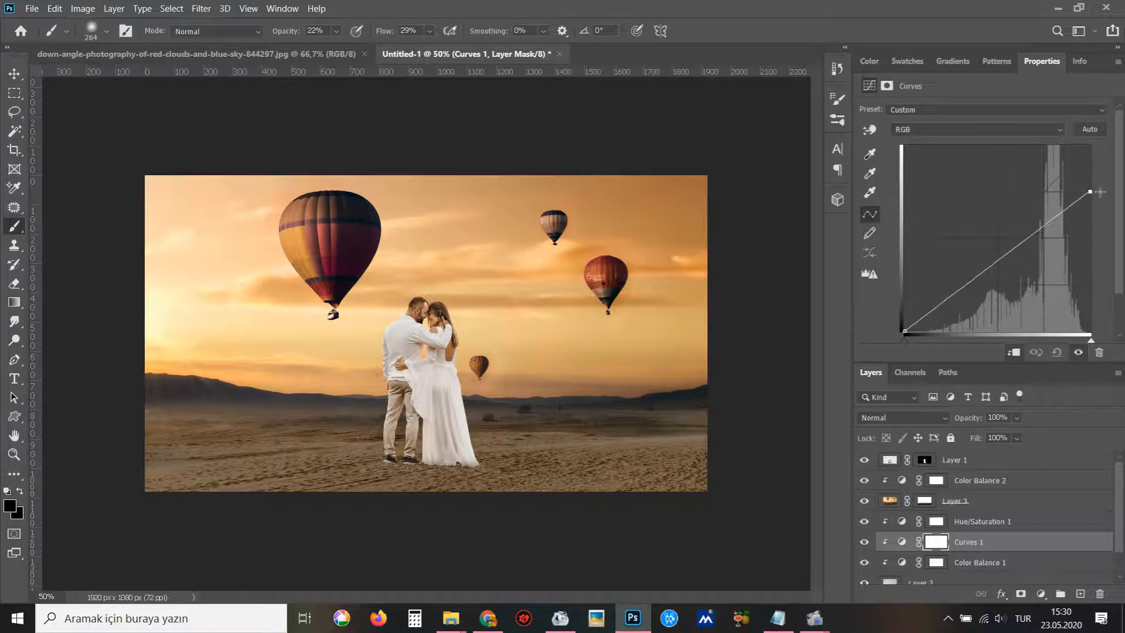
pyautogui.click(864, 543)
pyautogui.click(865, 543)
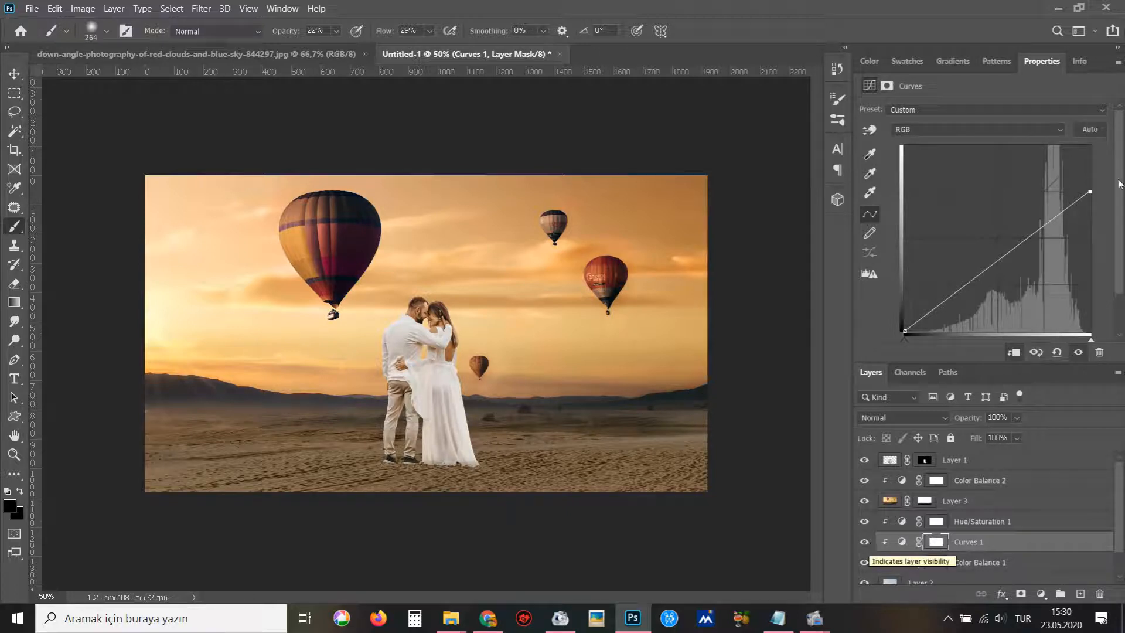
pyautogui.moveTo(1090, 191); pyautogui.dragTo(1090, 196)
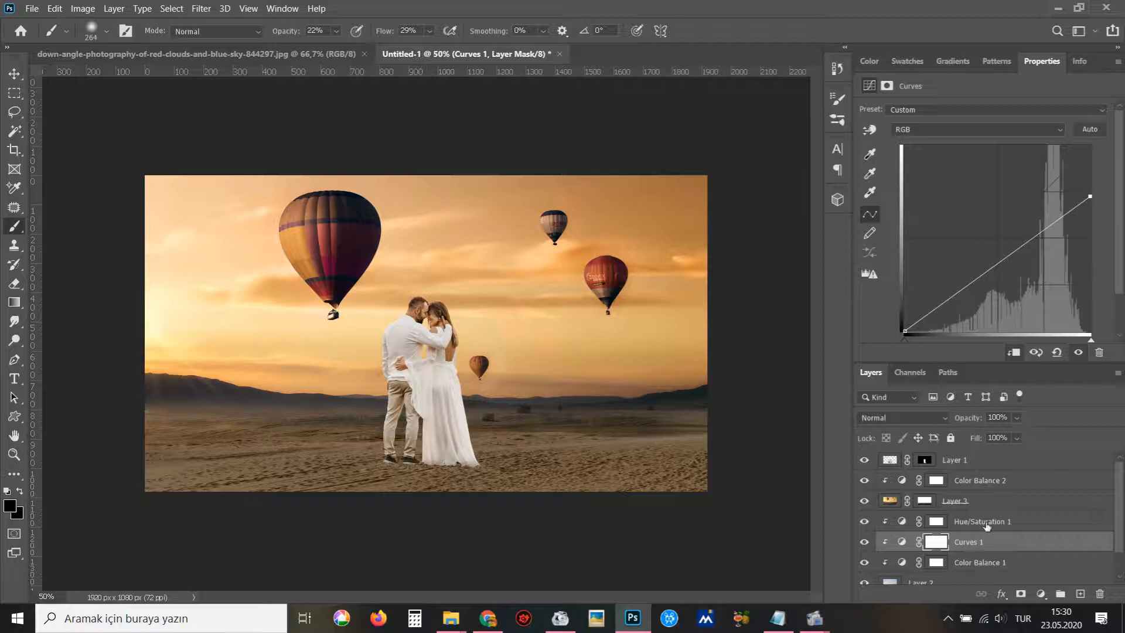
# - Add a Curves adjustment clipped to the couple's layer, move its white point slightly inward and pull the lower midtones down
pyautogui.click(972, 461)
pyautogui.click(864, 461)
pyautogui.click(863, 461)
pyautogui.click(1035, 593)
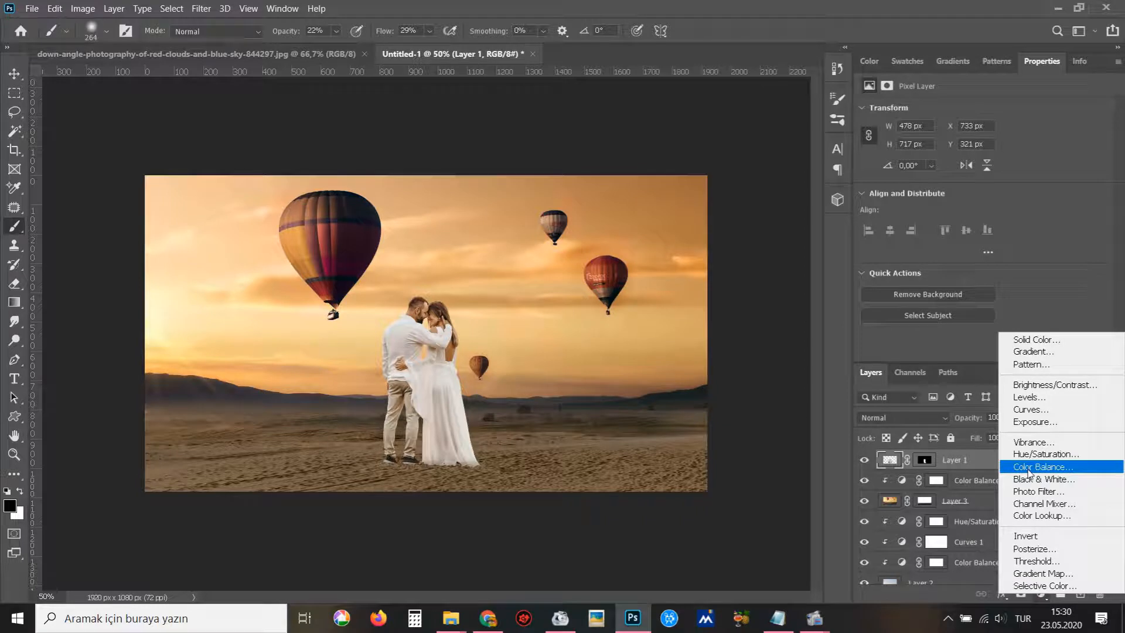
pyautogui.click(1031, 408)
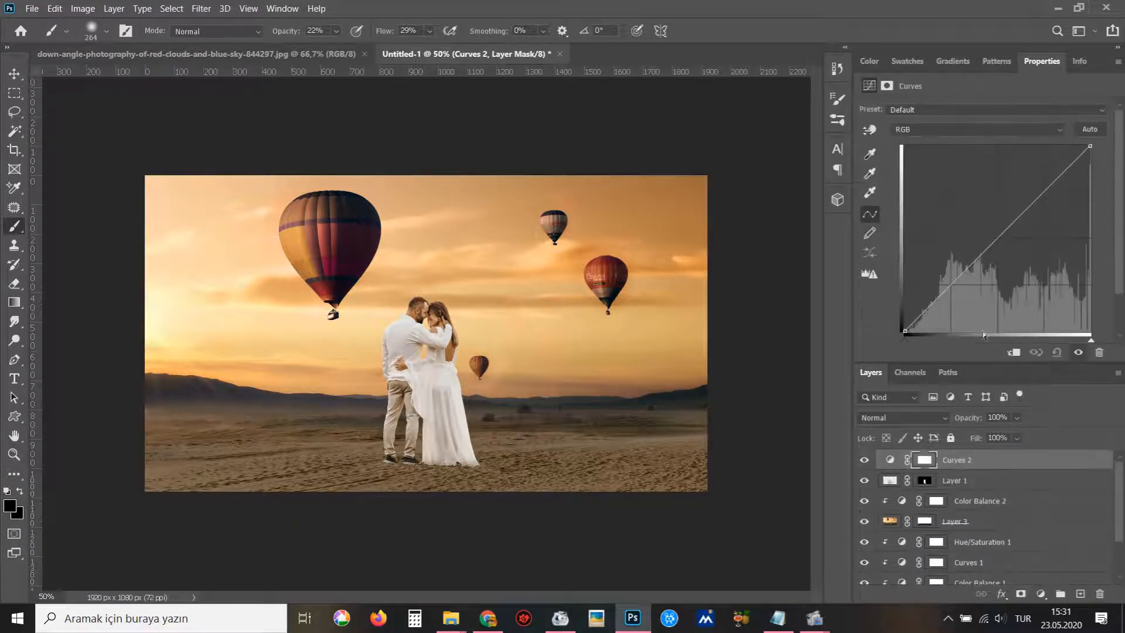
pyautogui.click(1009, 352)
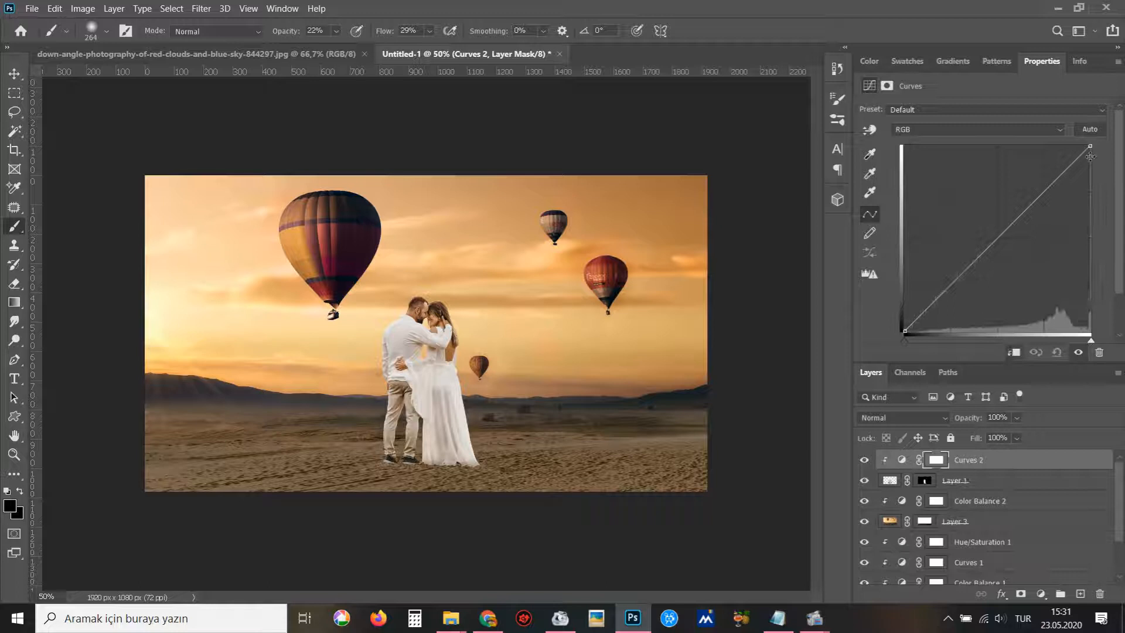
pyautogui.moveTo(1088, 145); pyautogui.dragTo(1085, 145)
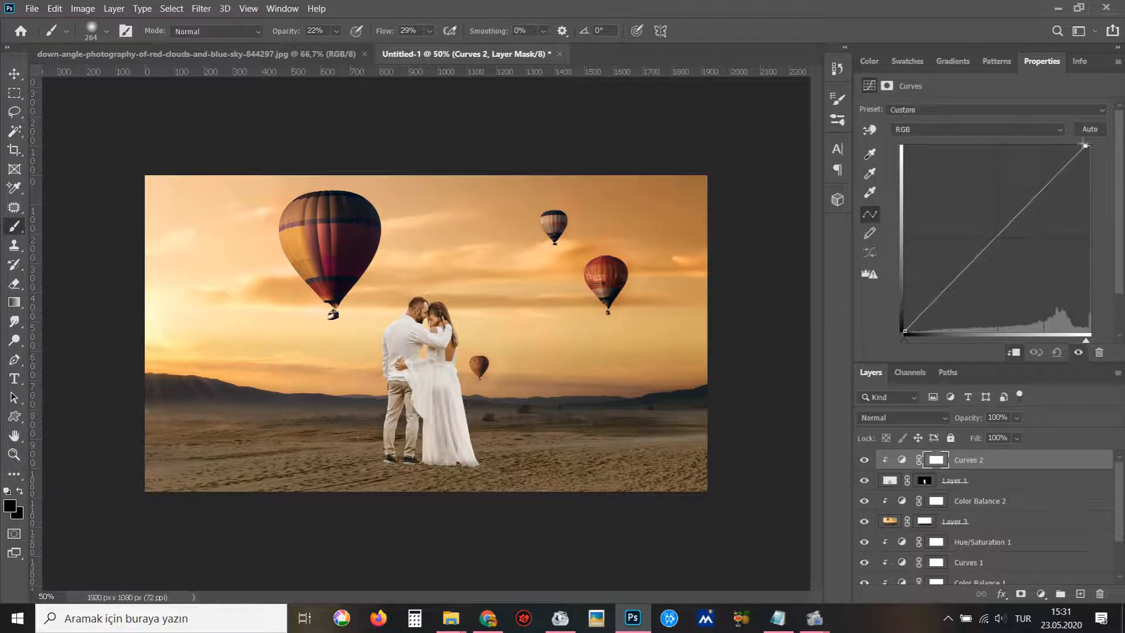
pyautogui.click(968, 270)
pyautogui.moveTo(969, 269); pyautogui.dragTo(975, 273)
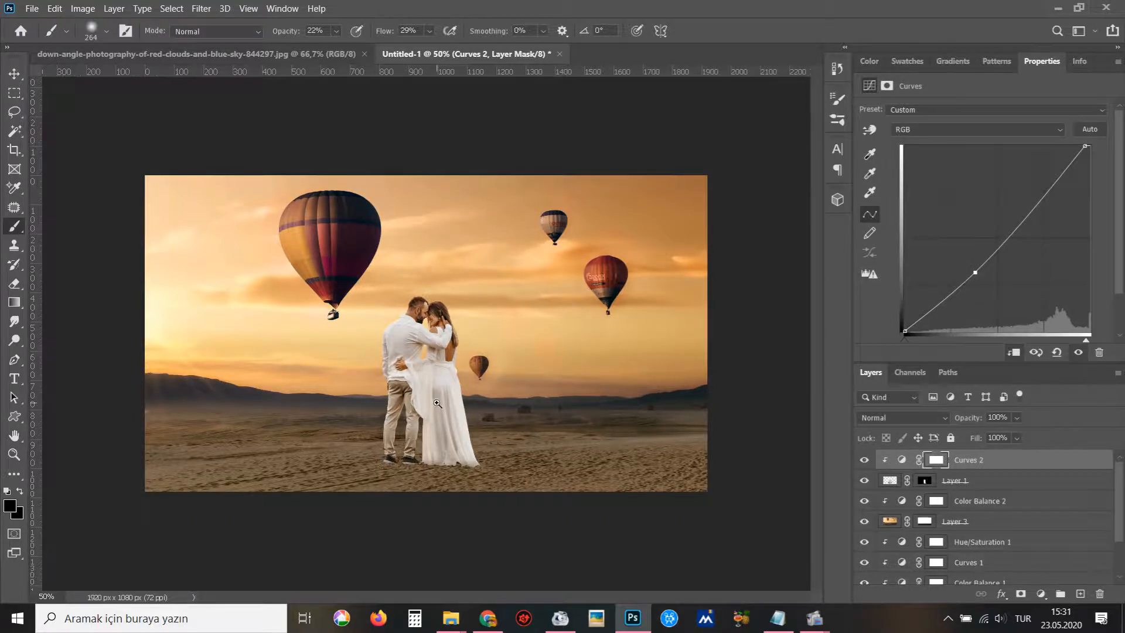
# - Add a Brightness/Contrast adjustment above Curves 2, clipped to the couple's layer, with brightness -105 and contrast -32
pyautogui.scroll(2, 436, 404)
pyautogui.moveTo(436, 404); pyautogui.dragTo(464, 369)
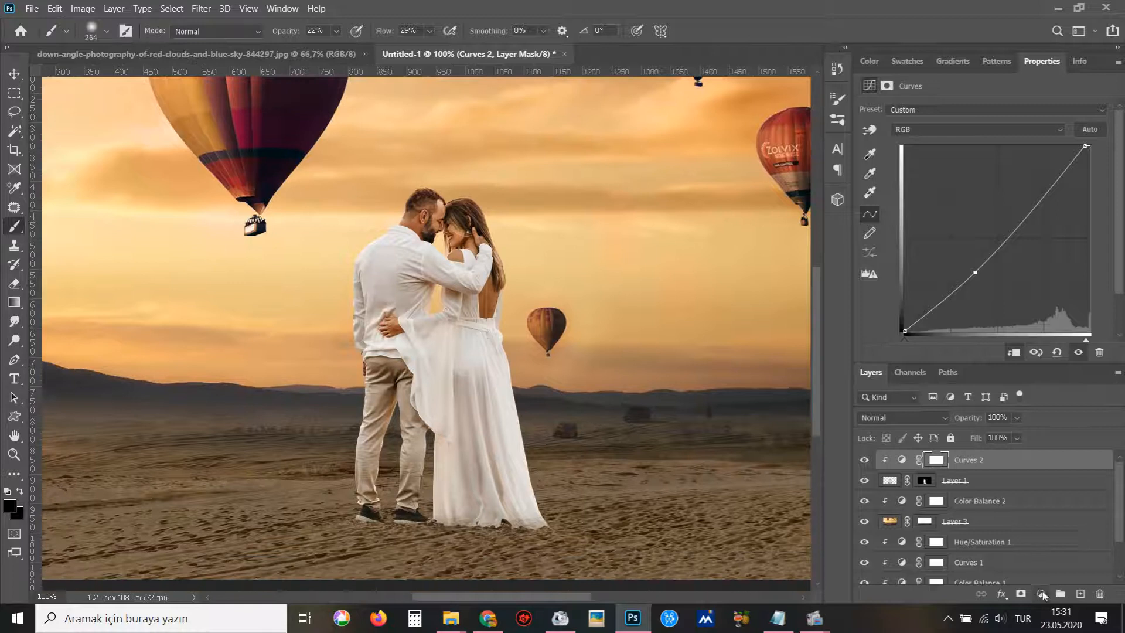
pyautogui.click(1041, 593)
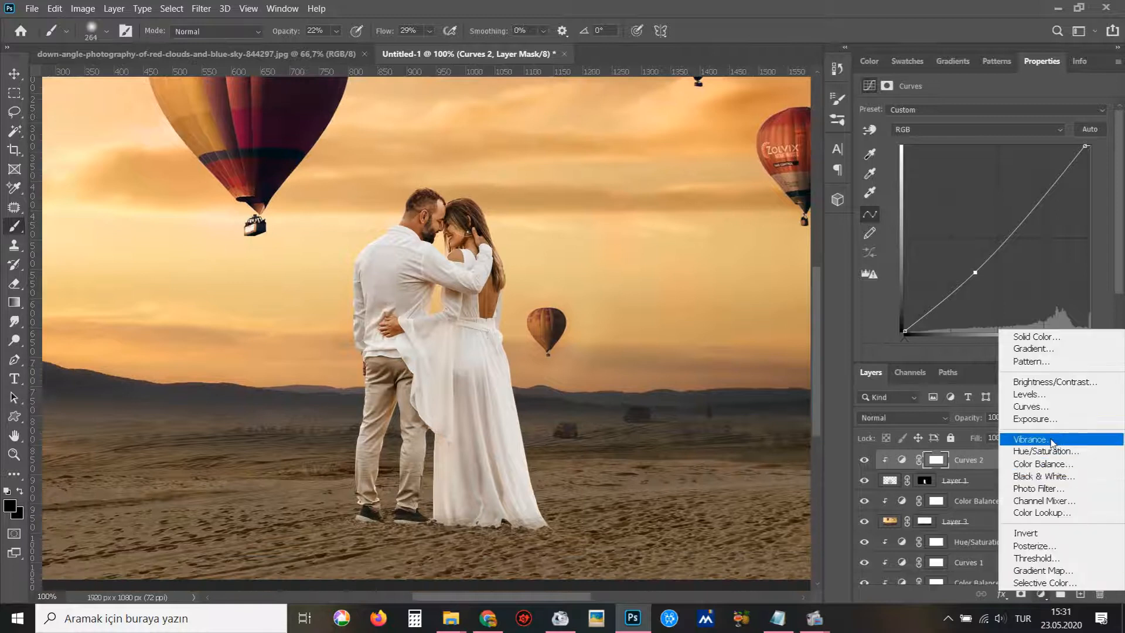
pyautogui.click(1055, 382)
pyautogui.moveTo(984, 179); pyautogui.dragTo(933, 179)
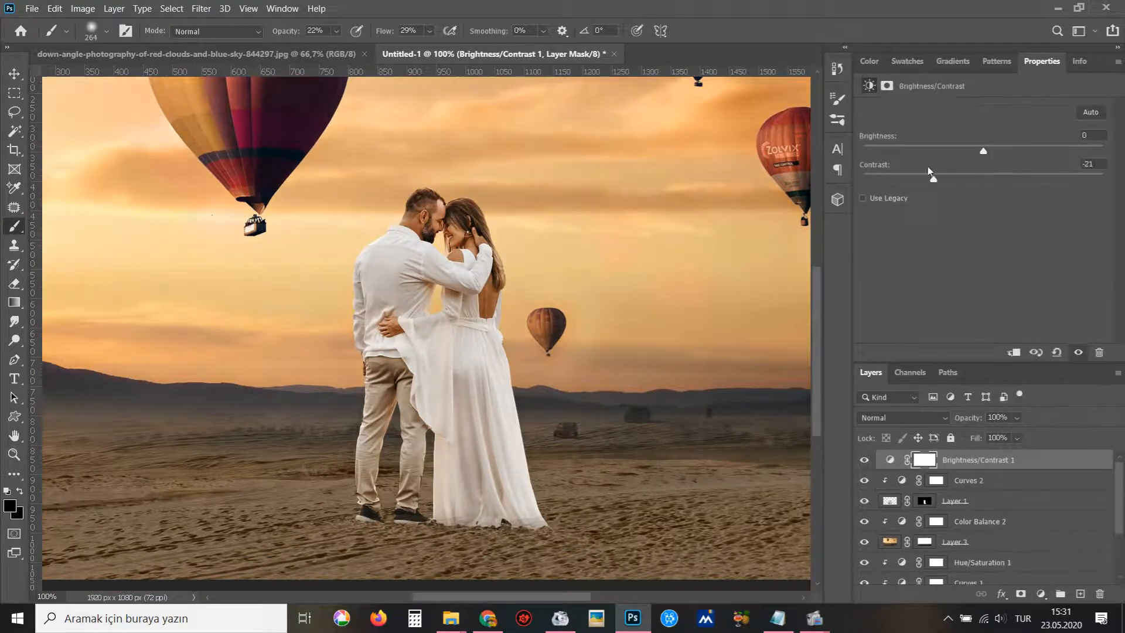
pyautogui.moveTo(984, 145); pyautogui.dragTo(926, 153)
pyautogui.click(1013, 353)
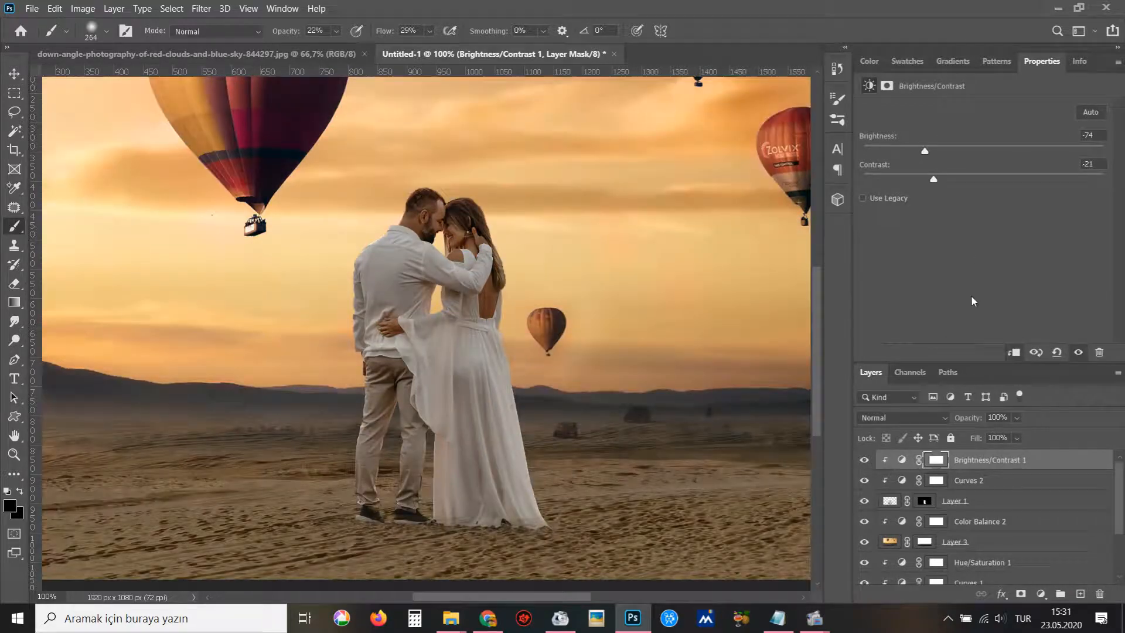
pyautogui.moveTo(933, 179); pyautogui.dragTo(906, 179)
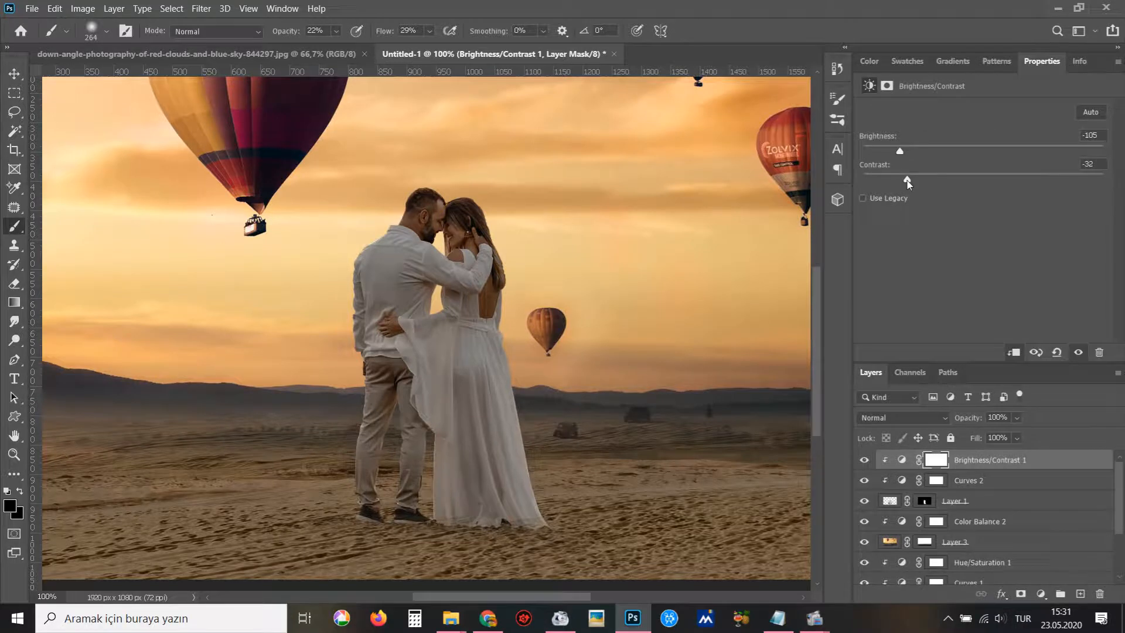
# - Paint black on the Brightness/Contrast mask along the man's sunlit back and trousers at 62% opacity and flow, reducing the brush from 158 to 110 px
pyautogui.keyDown('ctrl'); pyautogui.keyDown('alt'); pyautogui.click(426, 412); pyautogui.keyUp('alt'); pyautogui.keyUp('ctrl')
pyautogui.keyDown('ctrl'); pyautogui.click(426, 412); pyautogui.keyUp('ctrl')
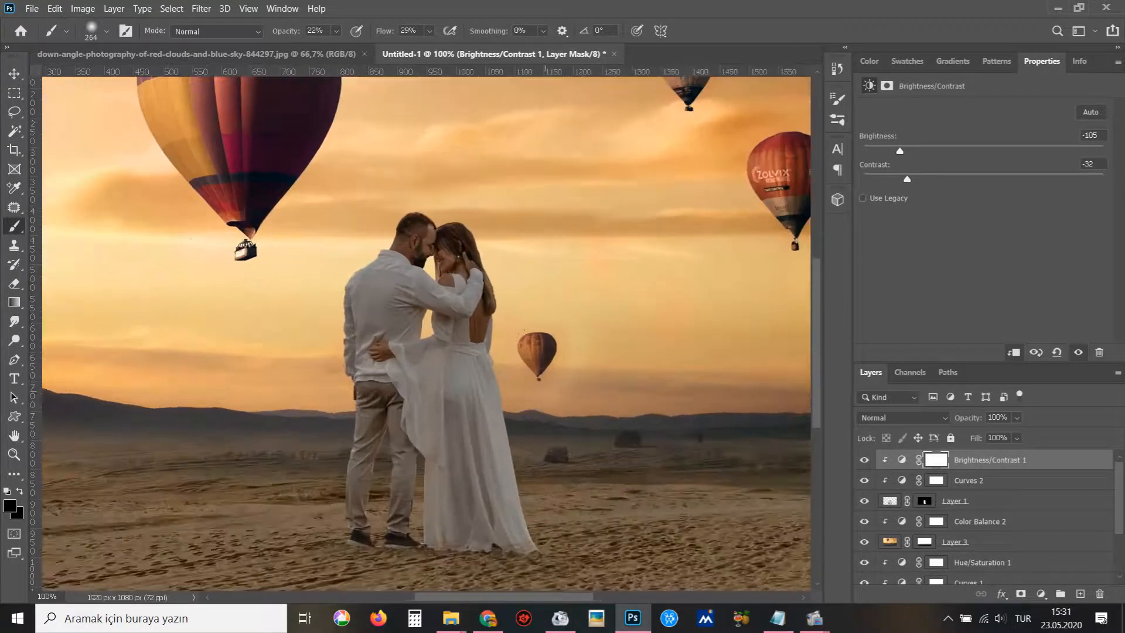
pyautogui.keyDown('alt'); pyautogui.rightClick(583, 356); pyautogui.keyUp('alt')
pyautogui.click(6, 509)
pyautogui.click(1024, 210)
pyautogui.moveTo(335, 31); pyautogui.dragTo(367, 56)
pyautogui.moveTo(429, 30); pyautogui.dragTo(458, 56)
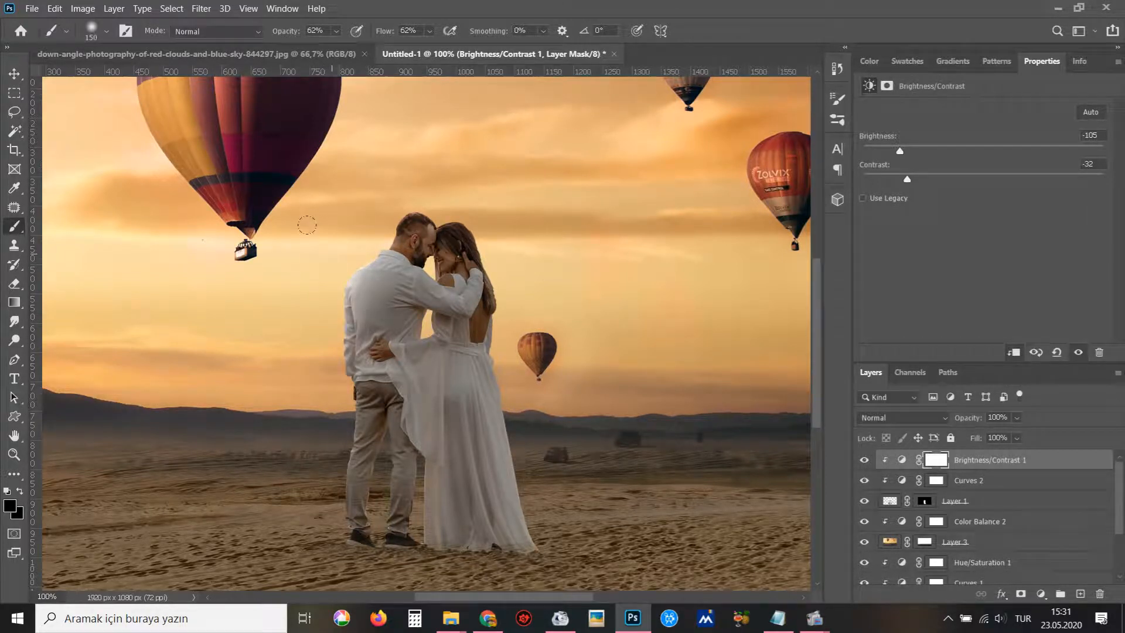
pyautogui.moveTo(357, 360); pyautogui.dragTo(352, 477)
pyautogui.moveTo(314, 517); pyautogui.dragTo(294, 447)
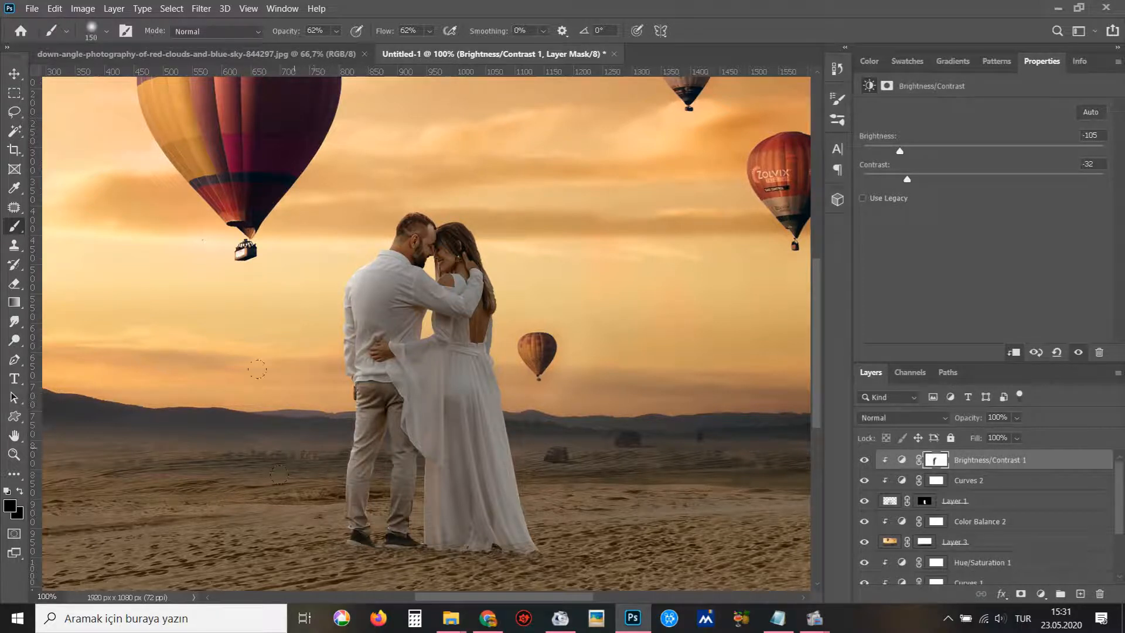
pyautogui.keyDown('alt'); pyautogui.rightClick(402, 344); pyautogui.keyUp('alt')
pyautogui.moveTo(386, 384); pyautogui.dragTo(386, 371)
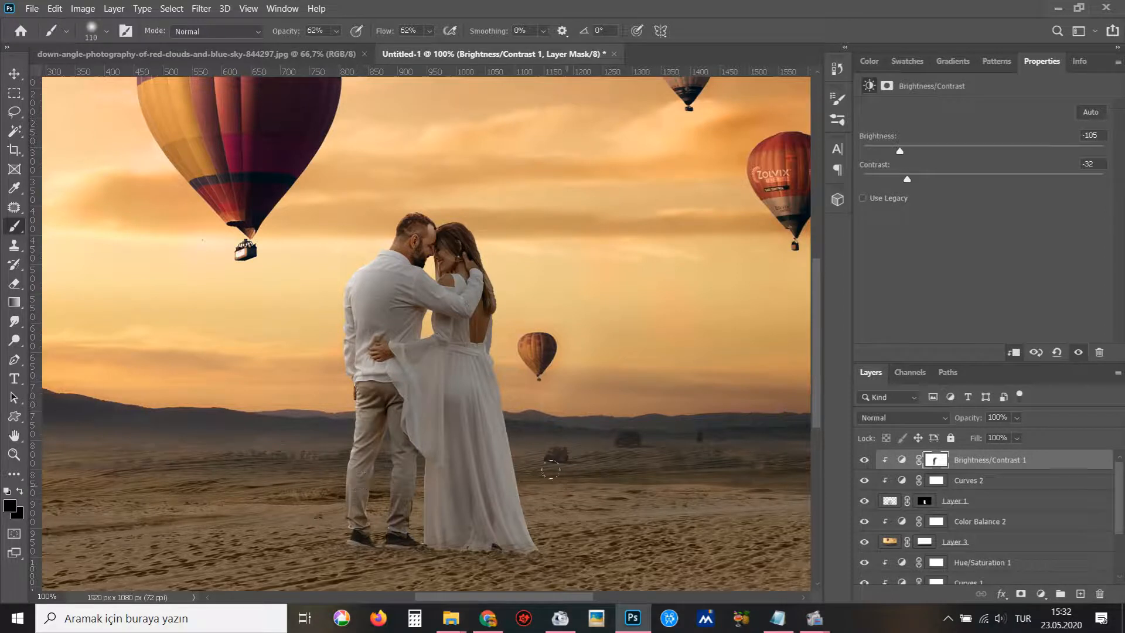
# - Lower the brush to 26% opacity and 39% flow, and compare the couple with the Brightness/Contrast adjustment hidden and shown
pyautogui.click(336, 31)
pyautogui.moveTo(347, 48); pyautogui.dragTo(322, 47)
pyautogui.click(429, 31)
pyautogui.moveTo(440, 48); pyautogui.dragTo(424, 48)
pyautogui.press('Return')
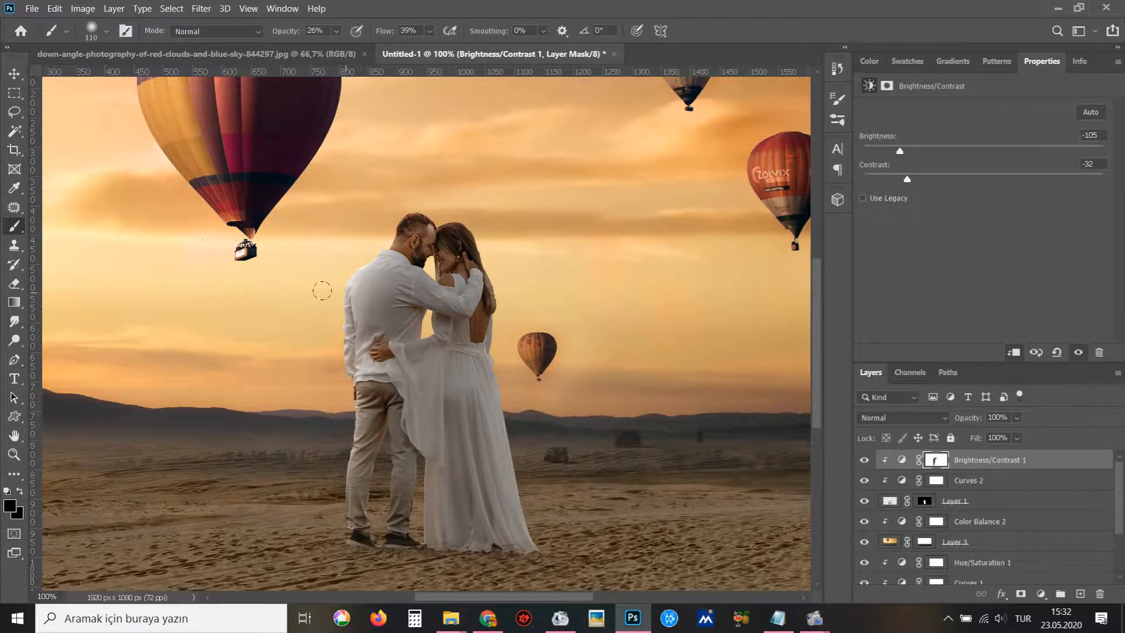
pyautogui.hotkey('ctrl', '-')
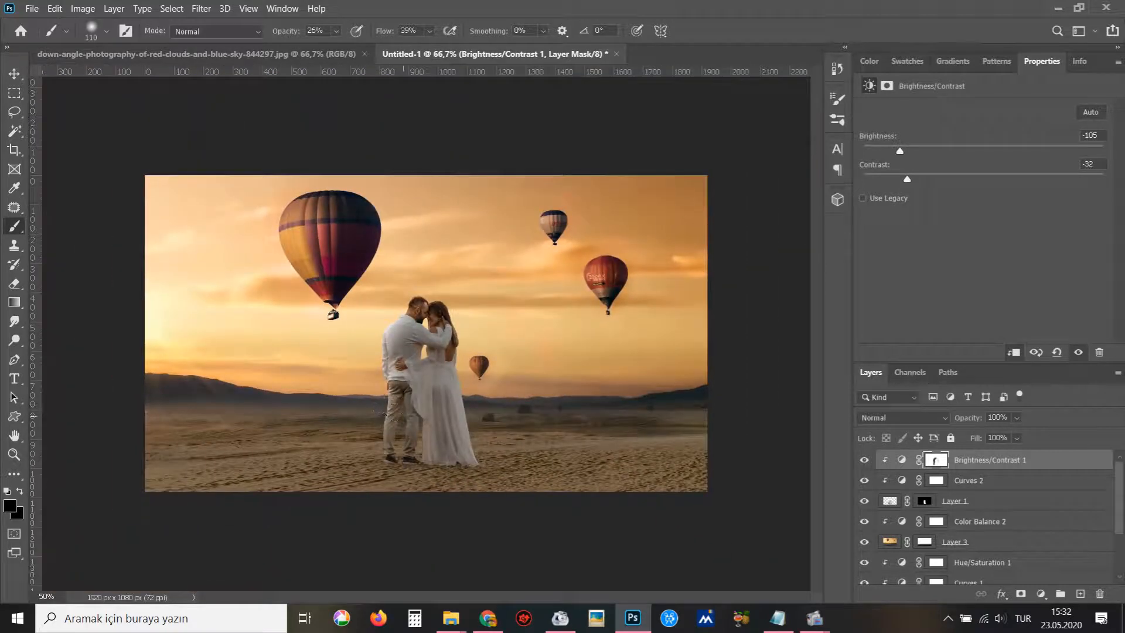
pyautogui.click(864, 461)
pyautogui.click(864, 461)
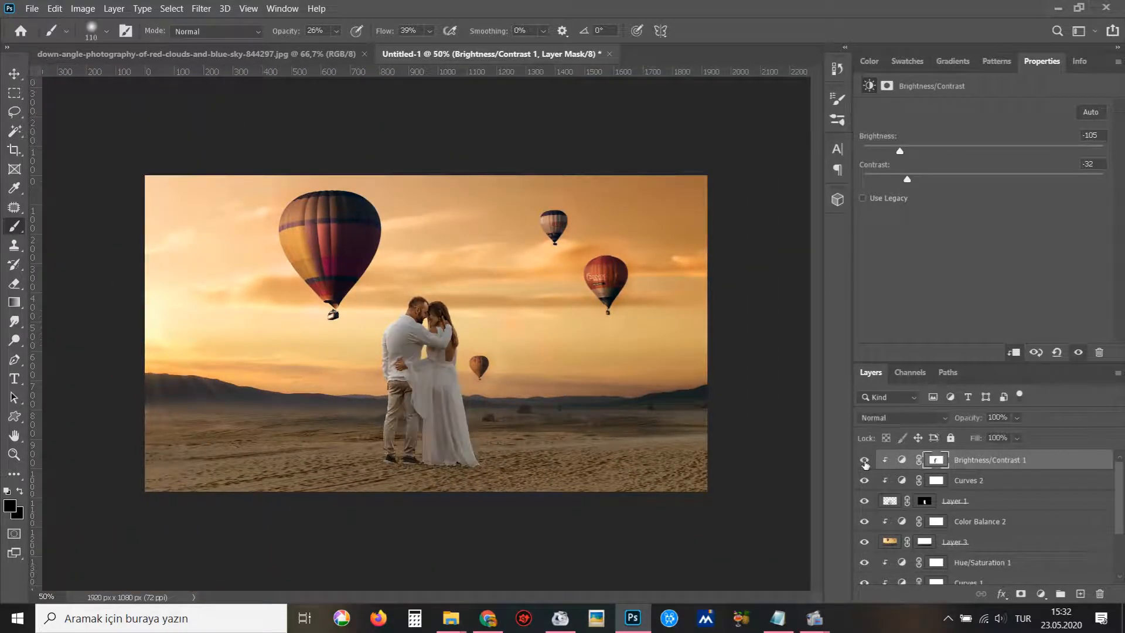
# - Reduce the couple's Brightness/Contrast layer to 71% fill and 74% opacity, comparing the effect before and after
pyautogui.moveTo(1017, 438); pyautogui.dragTo(1013, 458)
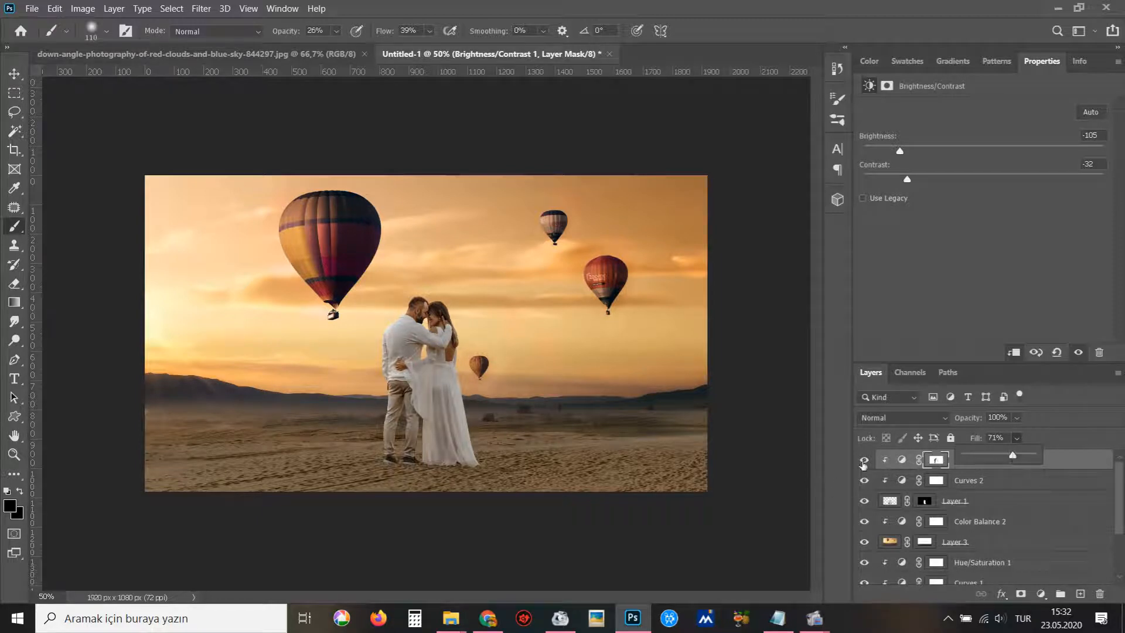
pyautogui.click(863, 461)
pyautogui.click(862, 461)
pyautogui.moveTo(1016, 418); pyautogui.dragTo(1015, 436)
pyautogui.click(863, 464)
pyautogui.click(862, 465)
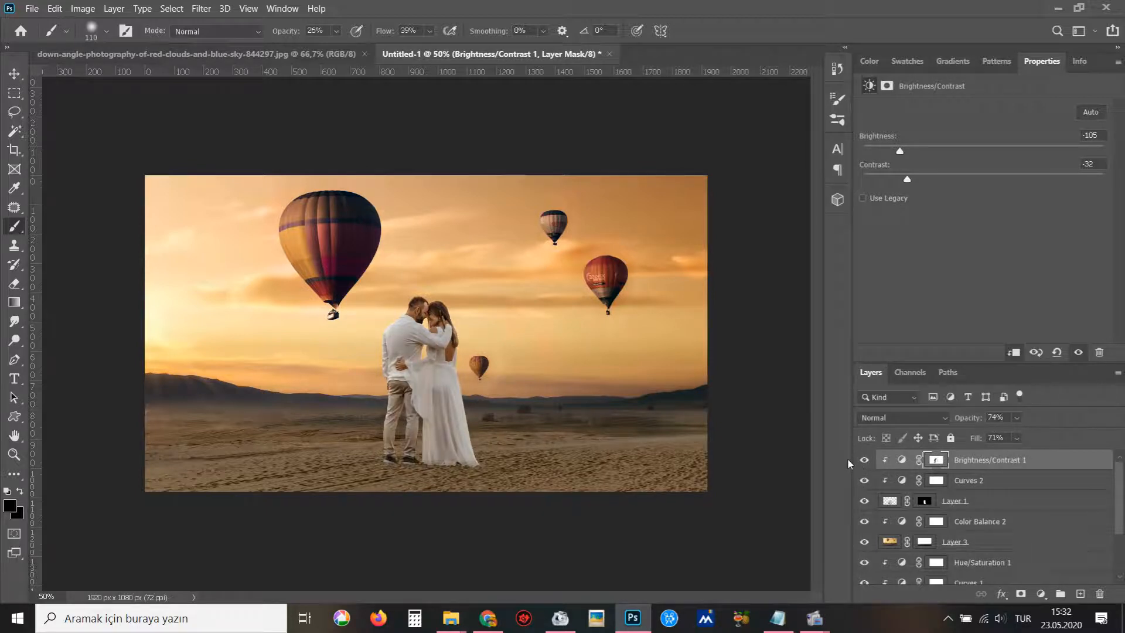
# - Add an unclipped Brightness/Contrast adjustment above all layers with contrast 41 and brightness -63 to darken the whole scene
pyautogui.click(1044, 591)
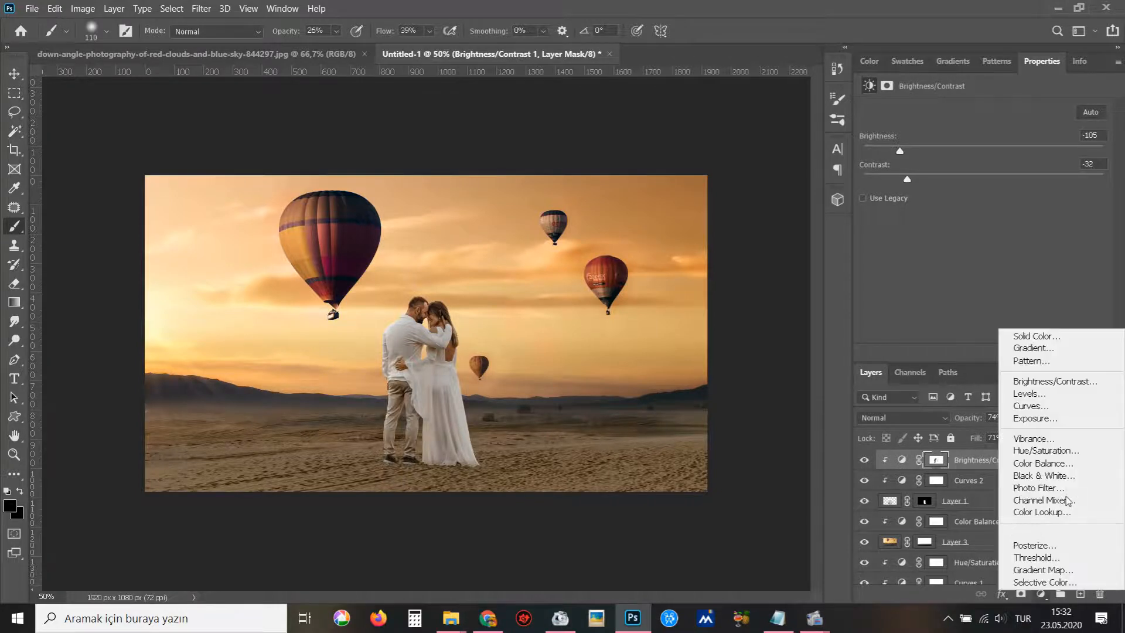
pyautogui.click(1080, 393)
pyautogui.moveTo(1019, 179); pyautogui.dragTo(1032, 179)
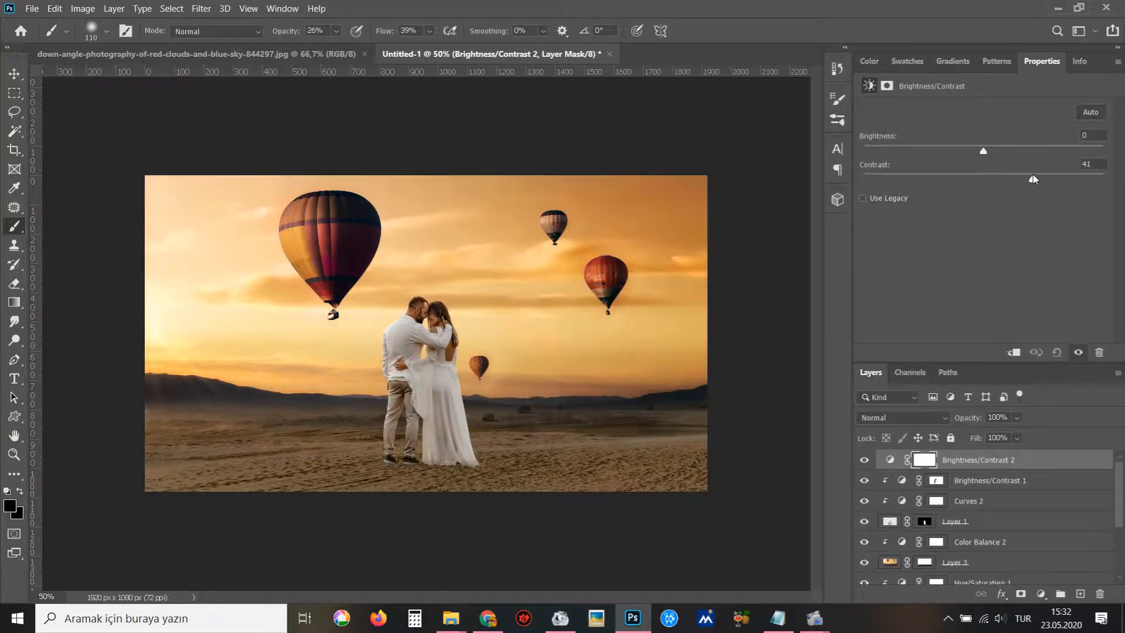
pyautogui.moveTo(966, 154); pyautogui.dragTo(933, 151)
# - Rename the topmost Brightness/Contrast layer "for test we look this"
pyautogui.doubleClick(966, 460)
pyautogui.write('fo')
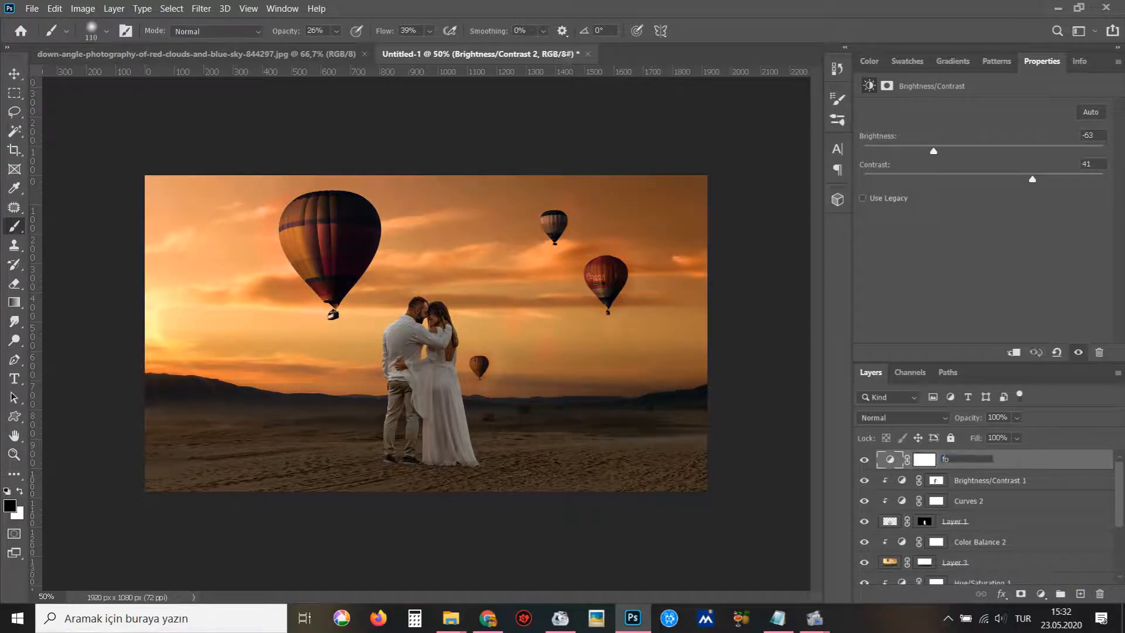
pyautogui.write('r test we look this')
pyautogui.press('Return')
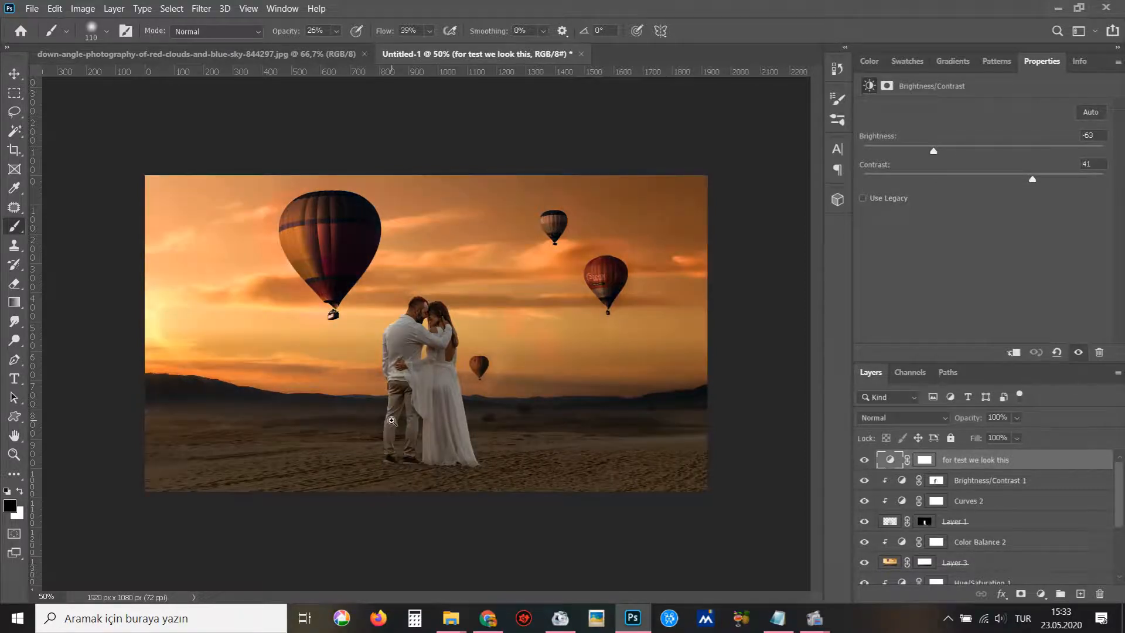
# - Add a clipped Levels adjustment above the couple's Brightness/Contrast layer with output white level 84 and midtones 0,63
pyautogui.hotkey('ctrl', '+')
pyautogui.keyDown('alt'); pyautogui.click(414, 455); pyautogui.keyUp('alt')
pyautogui.click(976, 481)
pyautogui.click(1040, 593)
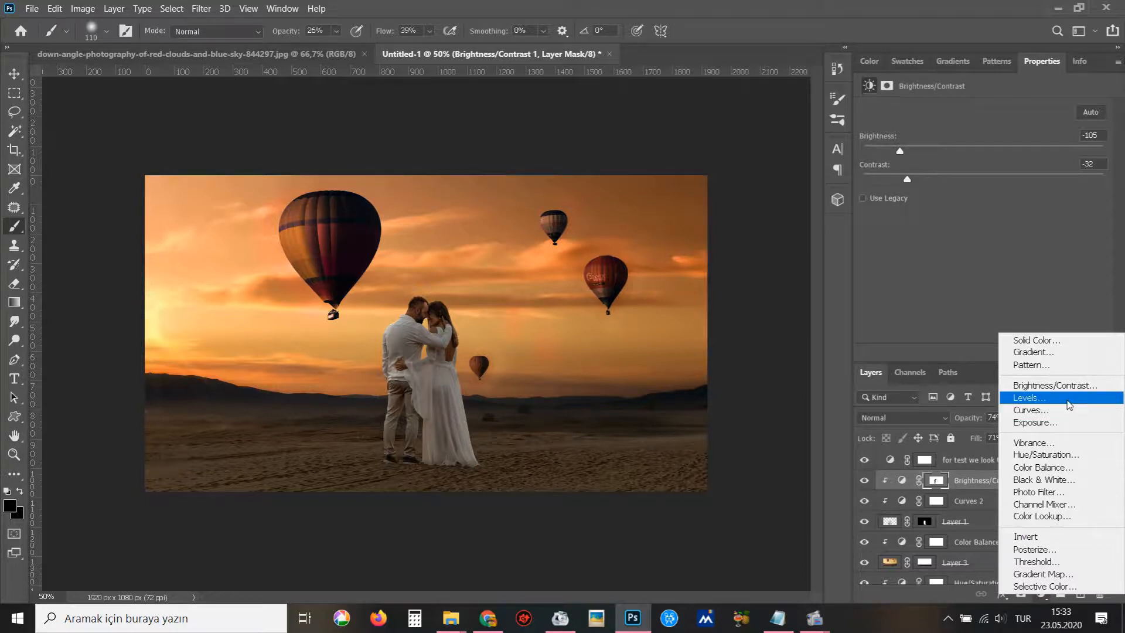
pyautogui.click(1067, 404)
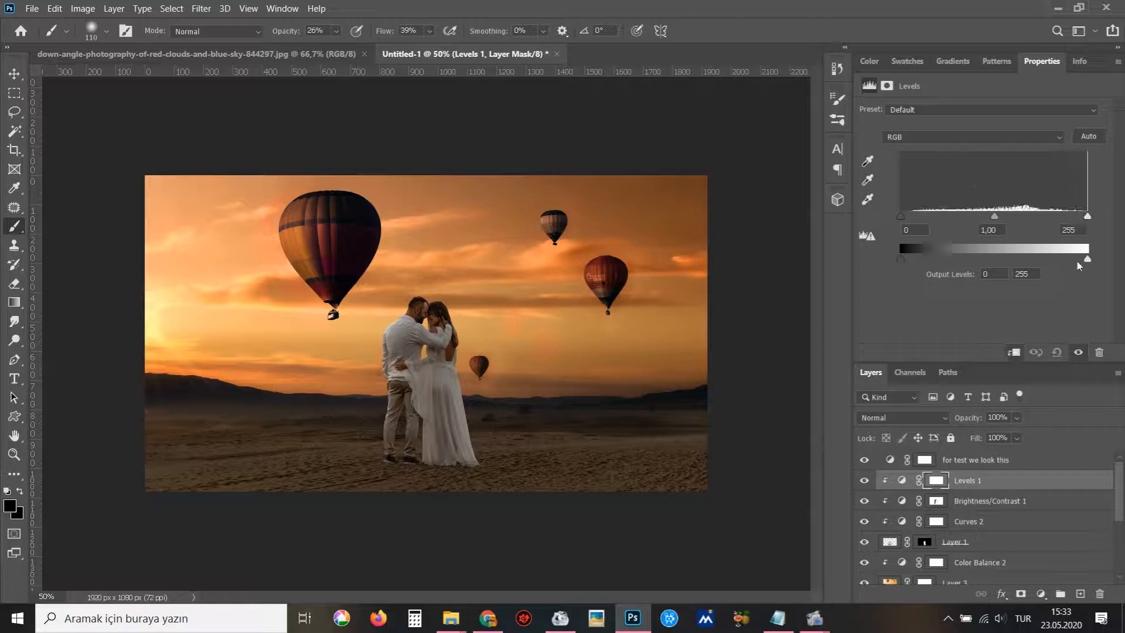
pyautogui.moveTo(1076, 259); pyautogui.dragTo(963, 259)
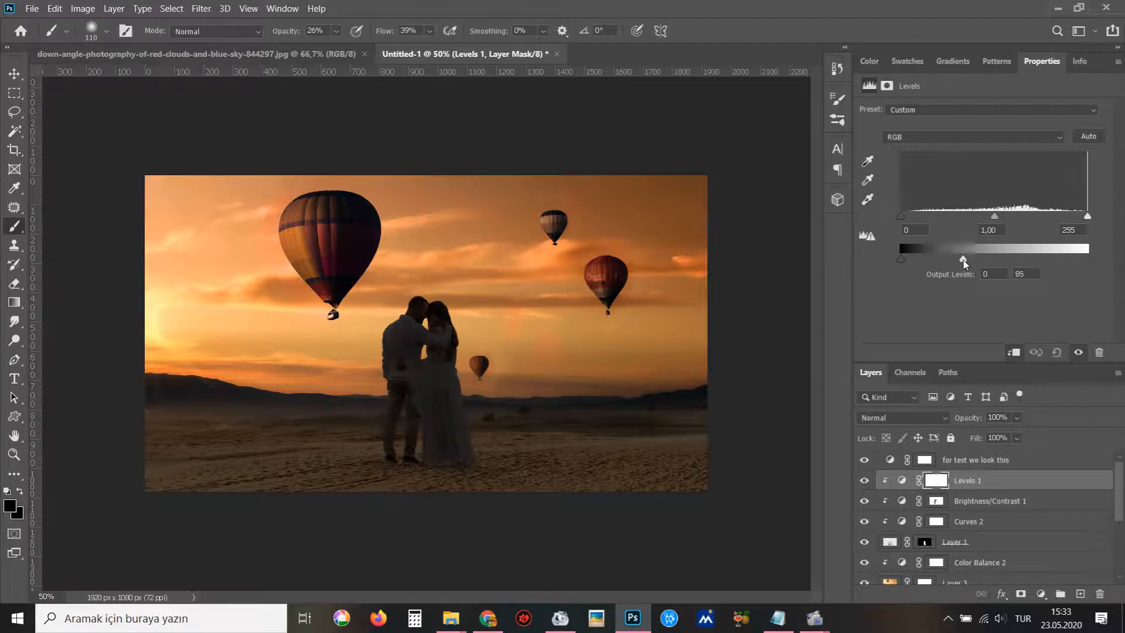
pyautogui.moveTo(994, 217); pyautogui.dragTo(1022, 221)
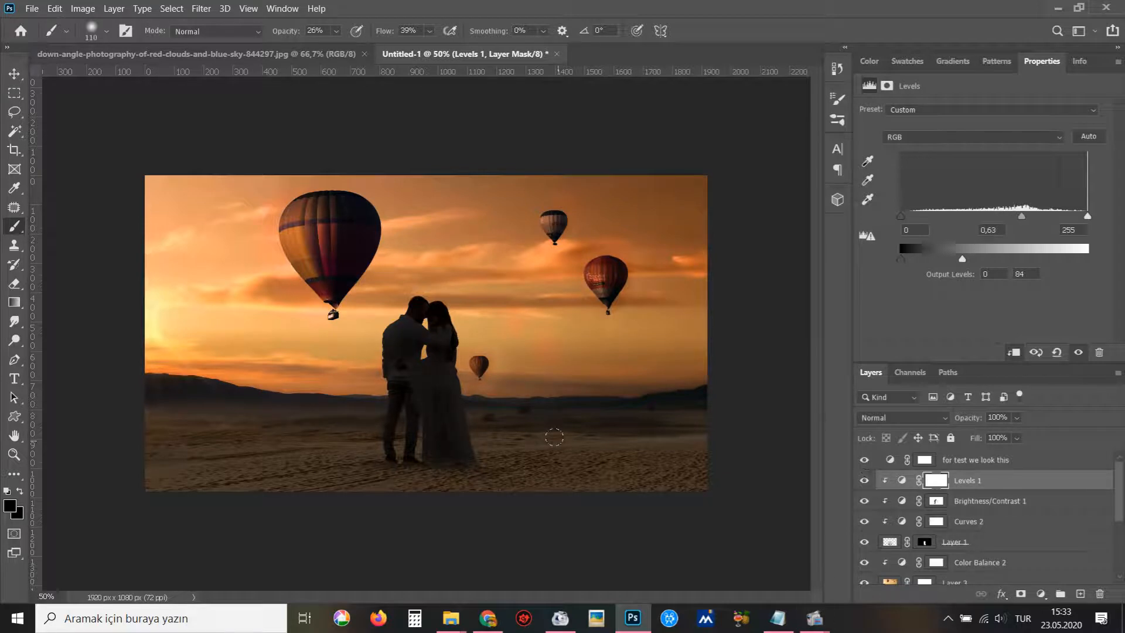
# - Invert the Levels mask to black, enlarge the brush to 532 px and set the foreground colour to white
pyautogui.hotkey('ctrl', 'i')
pyautogui.moveTo(498, 392); pyautogui.dragTo(570, 410)
pyautogui.moveTo(477, 335); pyautogui.dragTo(492, 338)
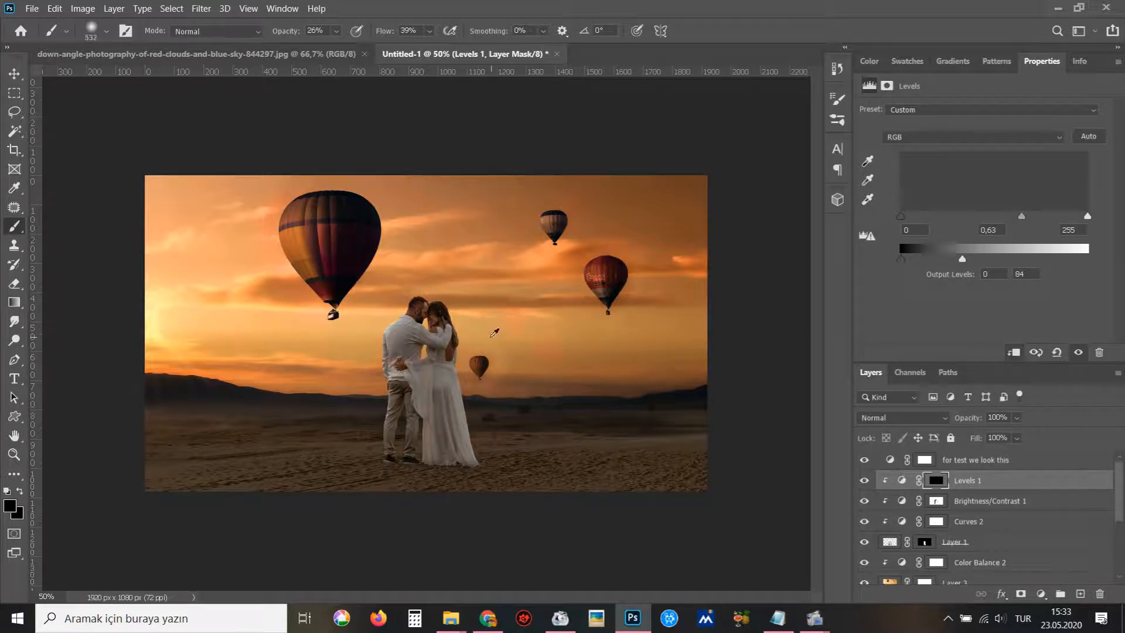
pyautogui.click(10, 509)
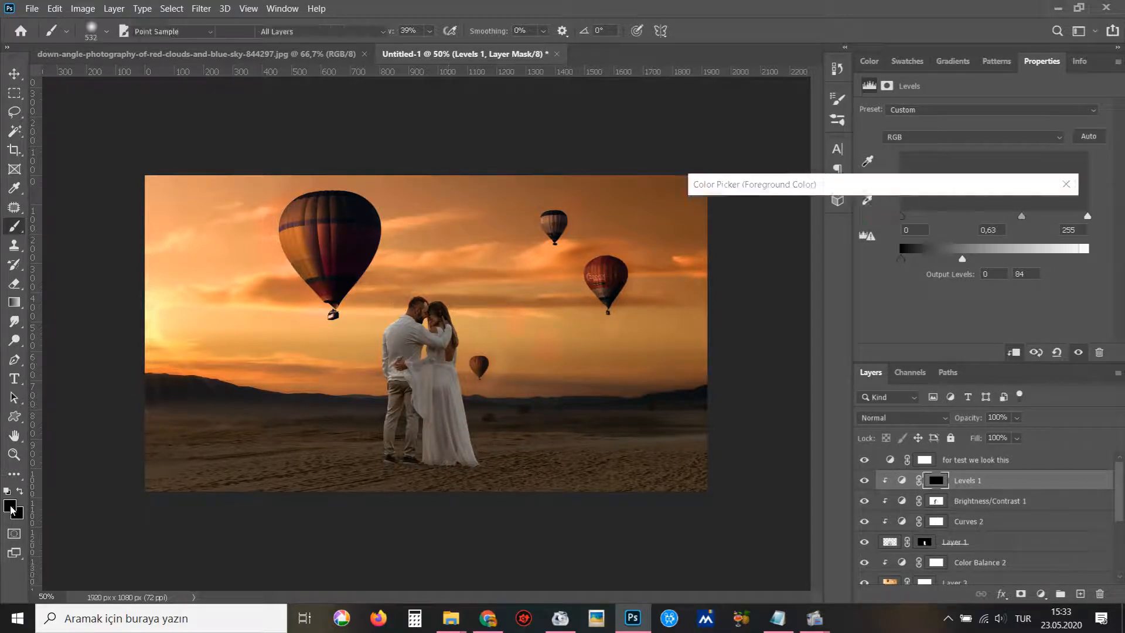
pyautogui.moveTo(721, 246); pyautogui.dragTo(554, 140)
pyautogui.click(1026, 211)
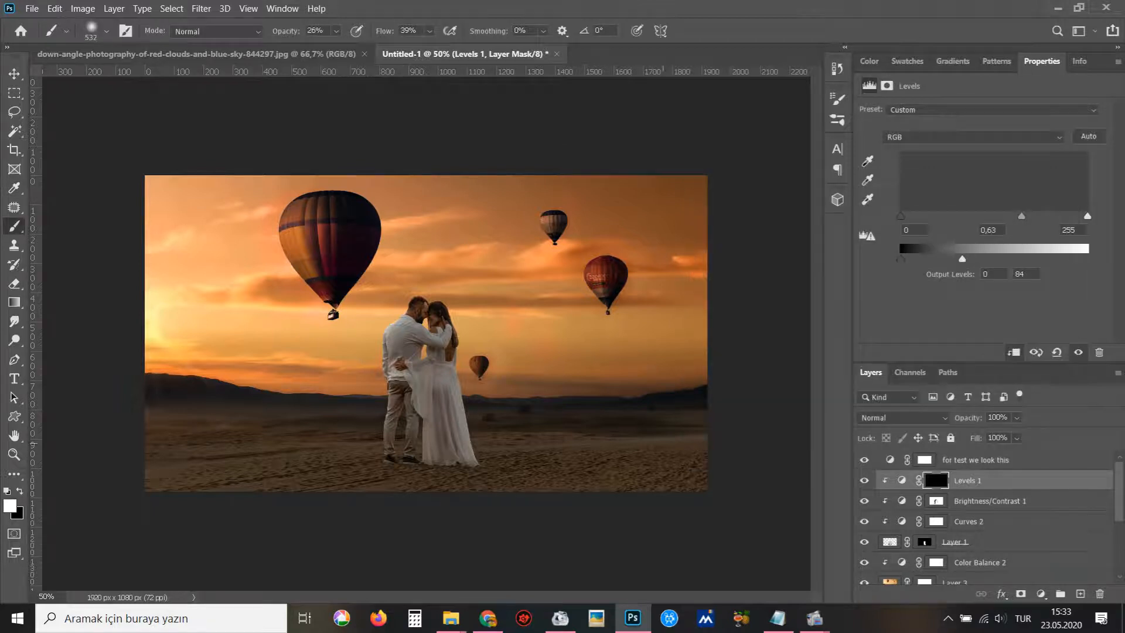
# - Try dabbing the Levels darkening onto the couple through the black mask, and undo the white dab
pyautogui.click(428, 334)
pyautogui.hotkey('ctrl', 'z')
pyautogui.press('x')
pyautogui.click(406, 352)
pyautogui.press('x')
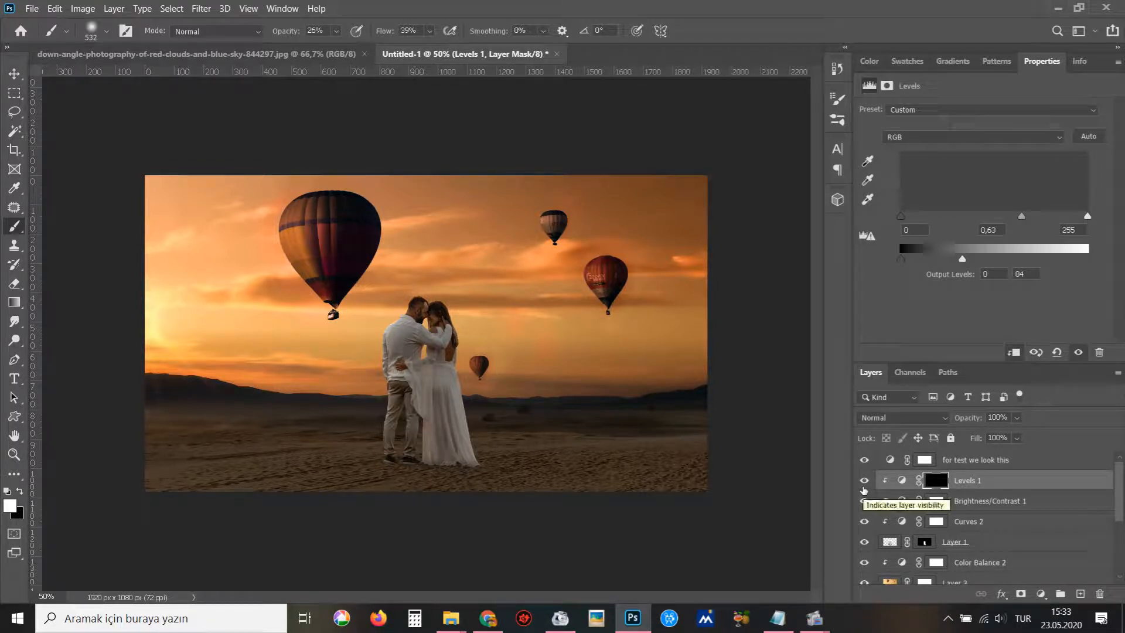
# - Invert the Levels mask back to white and paint black over the man's sunlit side at 100% brush opacity
pyautogui.hotkey('ctrl', 'i')
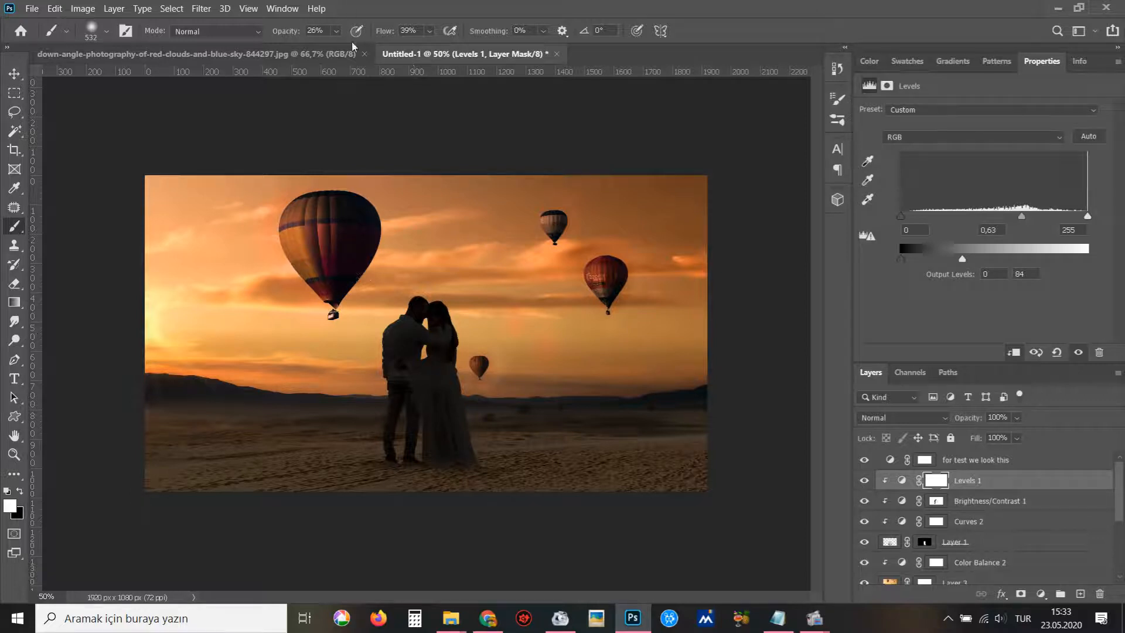
pyautogui.moveTo(337, 31); pyautogui.dragTo(549, 106)
pyautogui.press('x')
pyautogui.moveTo(404, 340)
pyautogui.mouseDown()
pyautogui.moveTo(434, 322)
pyautogui.moveTo(384, 310)
pyautogui.moveTo(398, 410)
pyautogui.mouseUp()
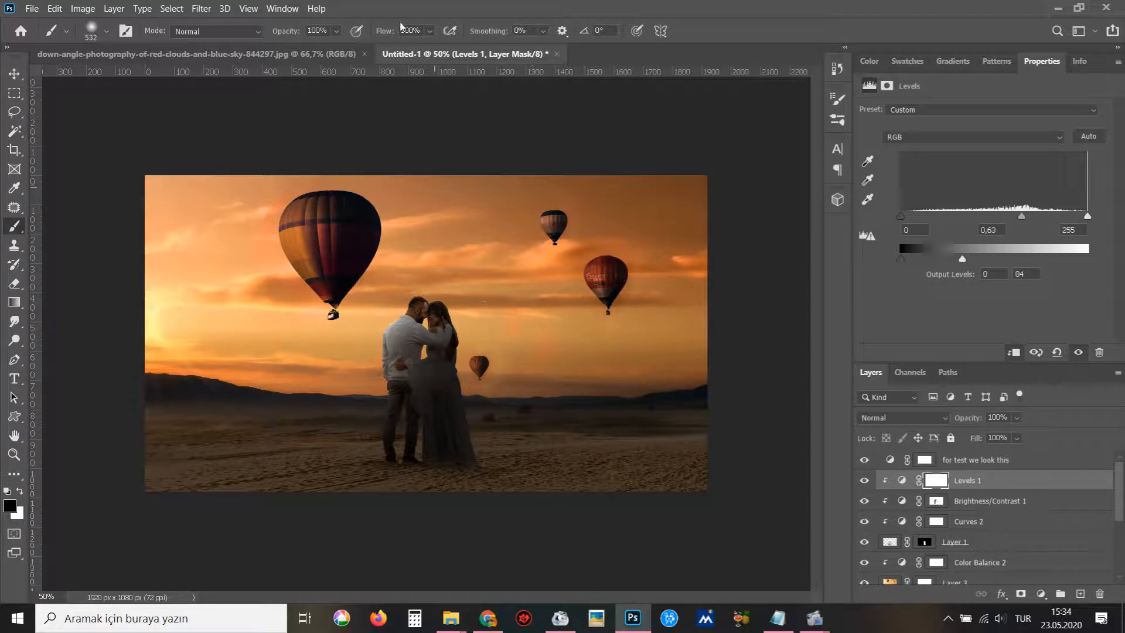
# - Set the brush to 62% opacity and 43% flow, and dab black on the Levels mask over the couple to soften the darkening
pyautogui.moveTo(336, 31)
pyautogui.mouseDown()
pyautogui.moveTo(430, 51)
pyautogui.moveTo(407, 48)
pyautogui.mouseUp()
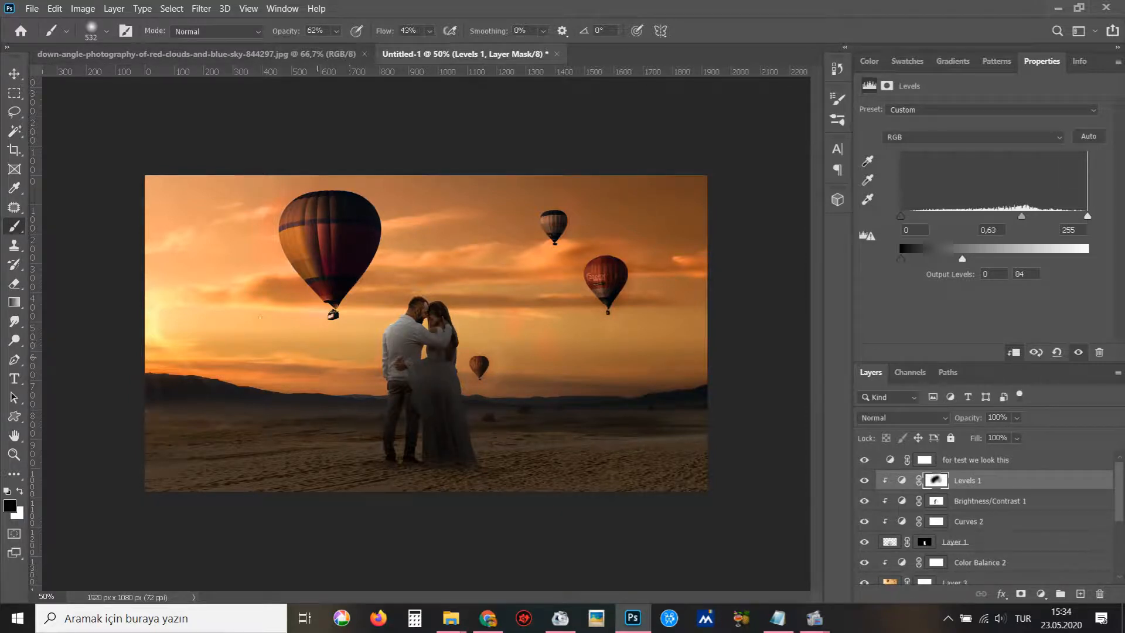
pyautogui.click(399, 350)
pyautogui.click(483, 408)
pyautogui.click(497, 381)
# - Dab black on the Levels mask over the dress at 22% opacity and 24% flow, and compare with the Levels layer hidden
pyautogui.click(336, 31)
pyautogui.moveTo(348, 47); pyautogui.dragTo(319, 47)
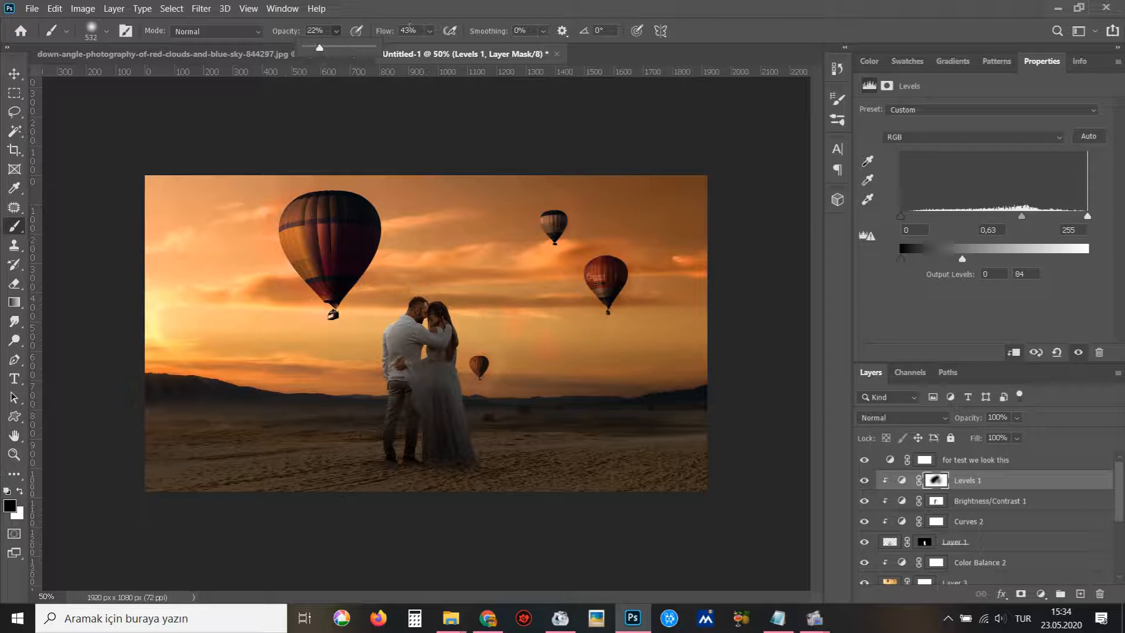
pyautogui.click(429, 31)
pyautogui.moveTo(441, 47); pyautogui.dragTo(426, 47)
pyautogui.click(437, 386)
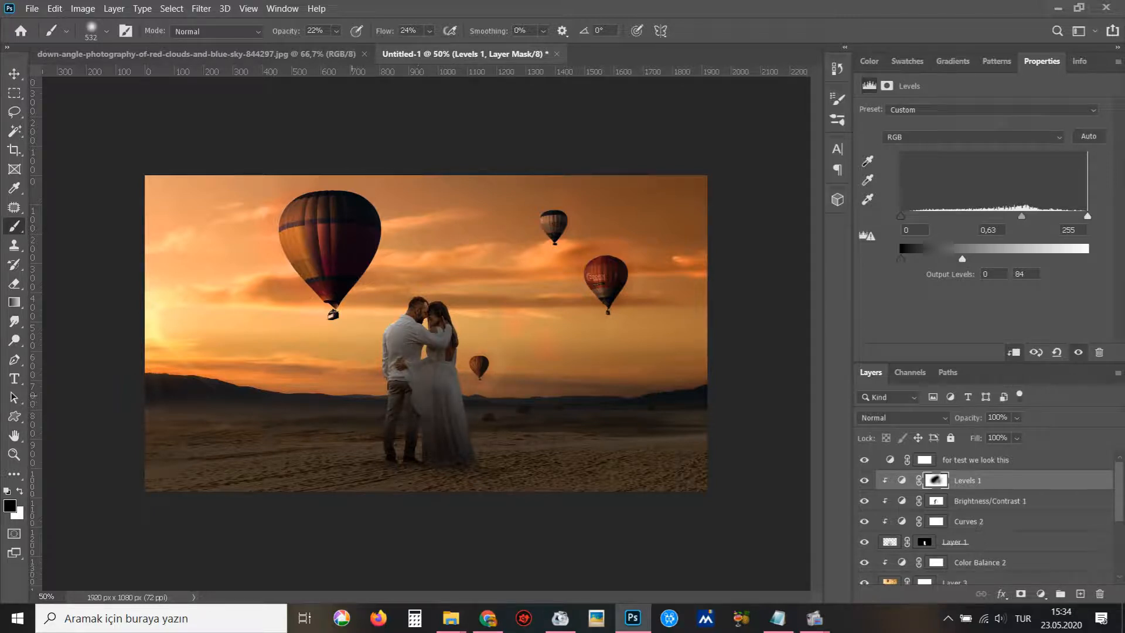
pyautogui.click(863, 481)
pyautogui.click(863, 482)
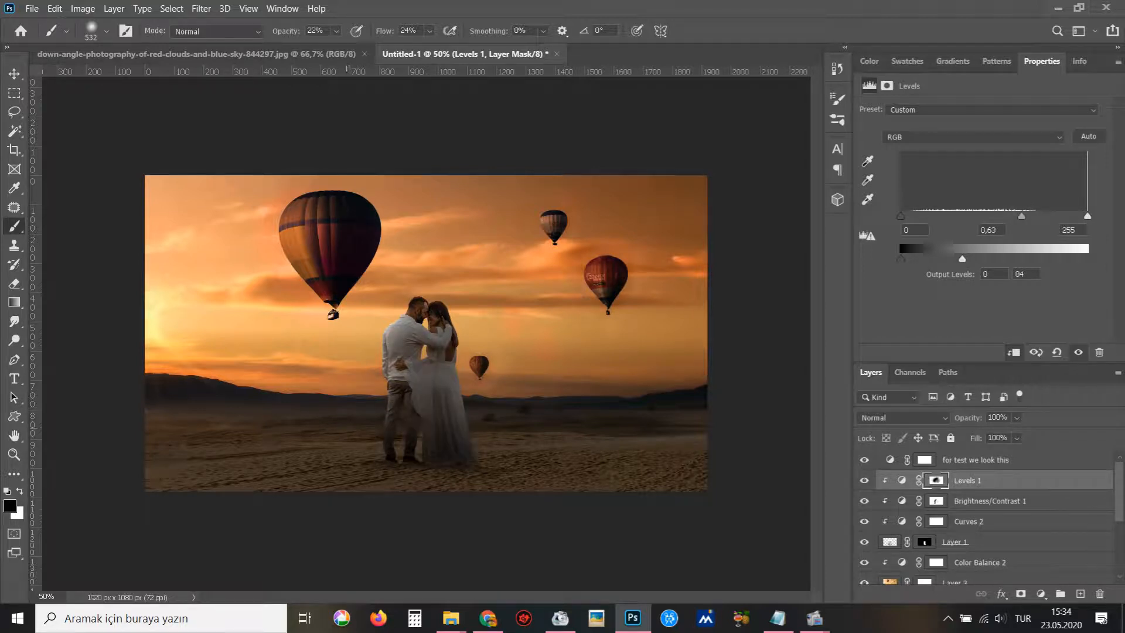
# - Reduce the brush to 468 px, compare the Levels effect, and lower the Levels layer to 63% fill and 73% opacity
pyautogui.moveTo(477, 364); pyautogui.dragTo(464, 369)
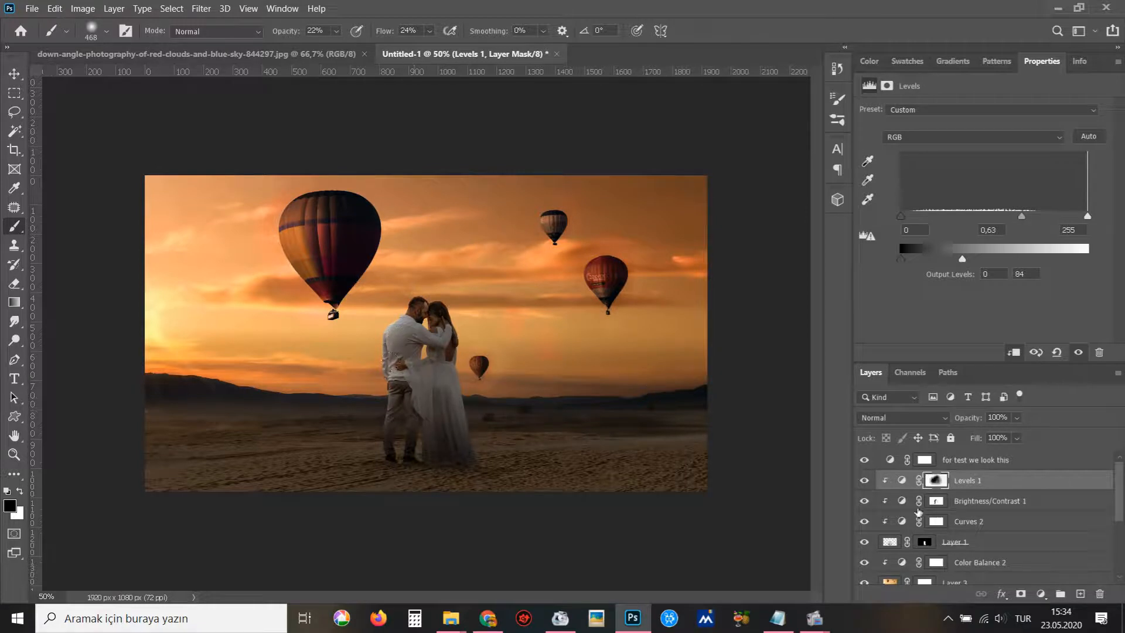
pyautogui.click(864, 481)
pyautogui.click(864, 481)
pyautogui.moveTo(1020, 443); pyautogui.dragTo(1008, 458)
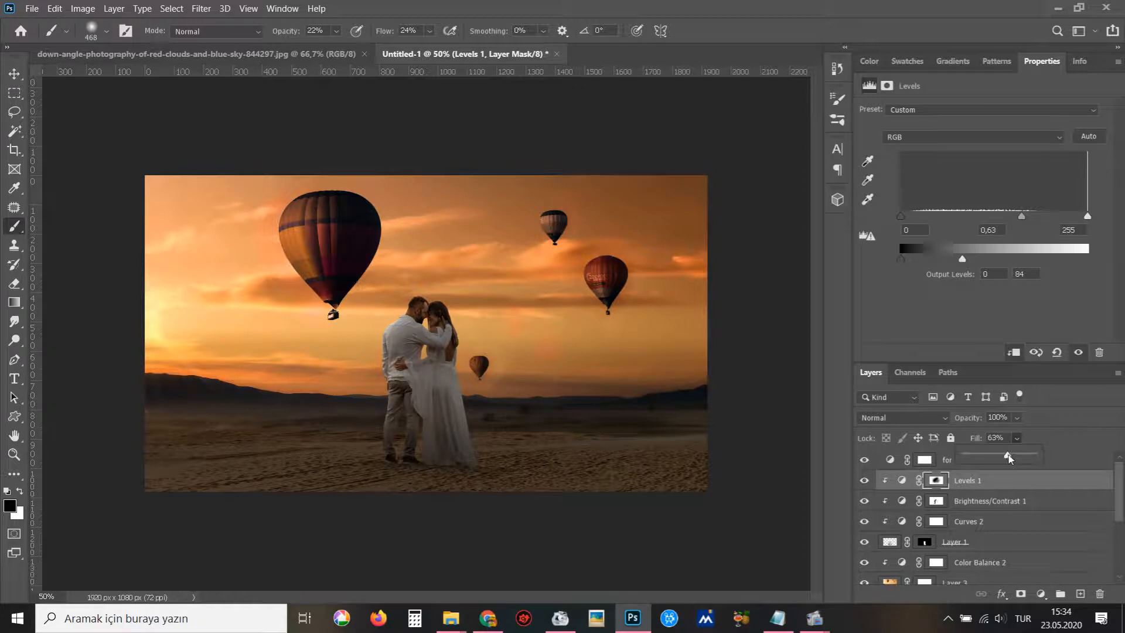
pyautogui.click(1016, 417)
pyautogui.moveTo(1034, 434); pyautogui.dragTo(1013, 435)
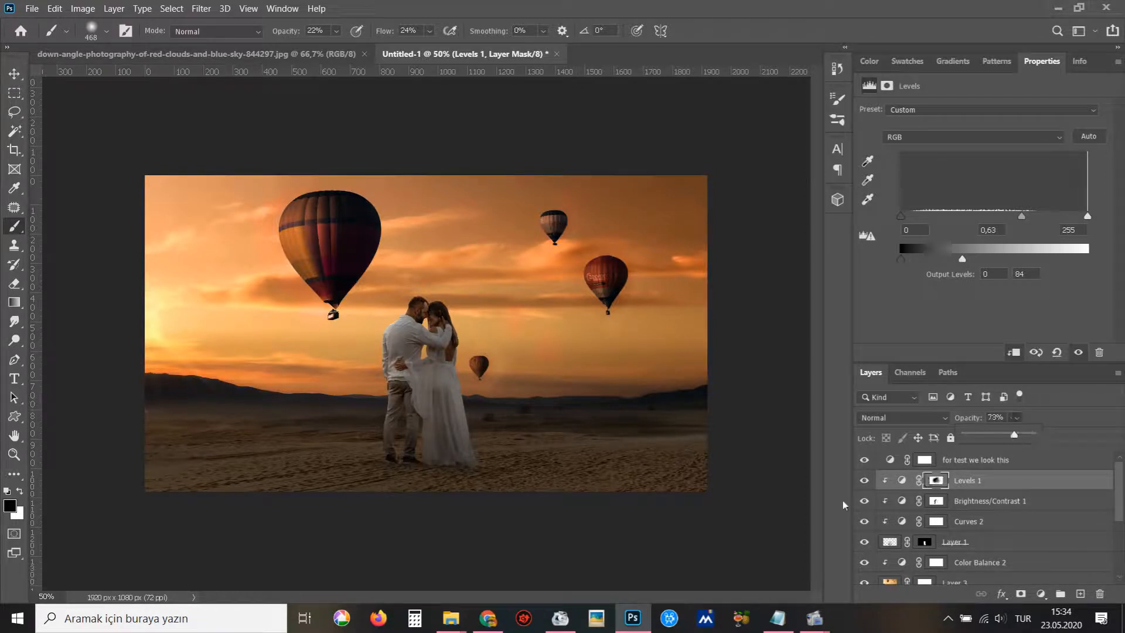
# - Compare the Levels adjustment's effect and lower the Levels layer's opacity to 60%
pyautogui.click(864, 481)
pyautogui.click(864, 481)
pyautogui.click(1017, 417)
pyautogui.moveTo(1031, 434); pyautogui.dragTo(1020, 437)
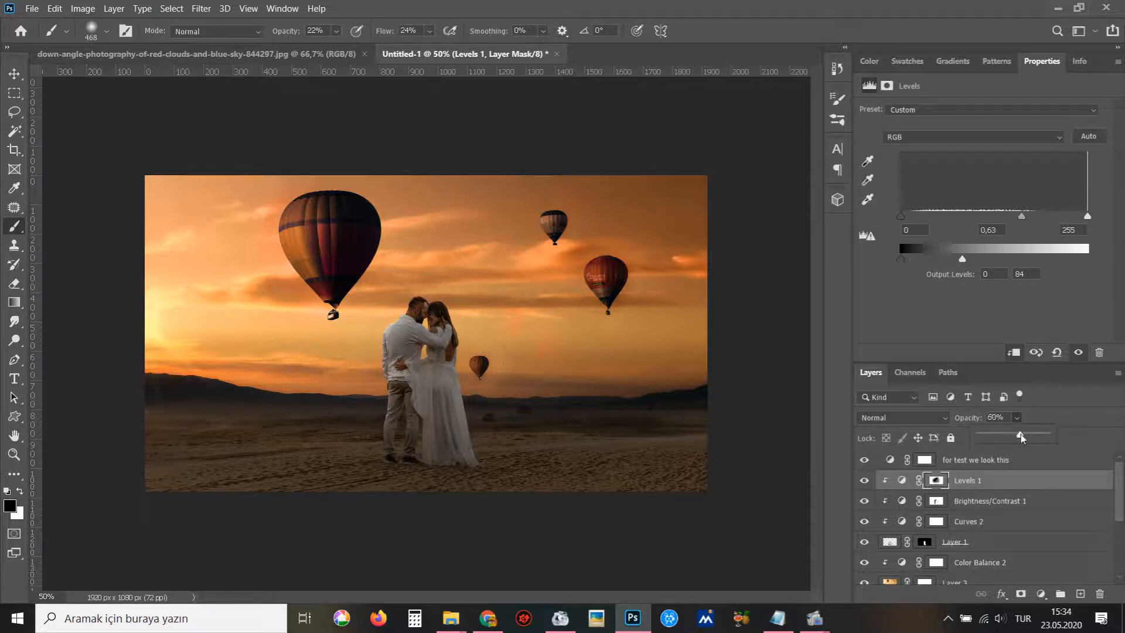
pyautogui.click(863, 485)
pyautogui.click(864, 485)
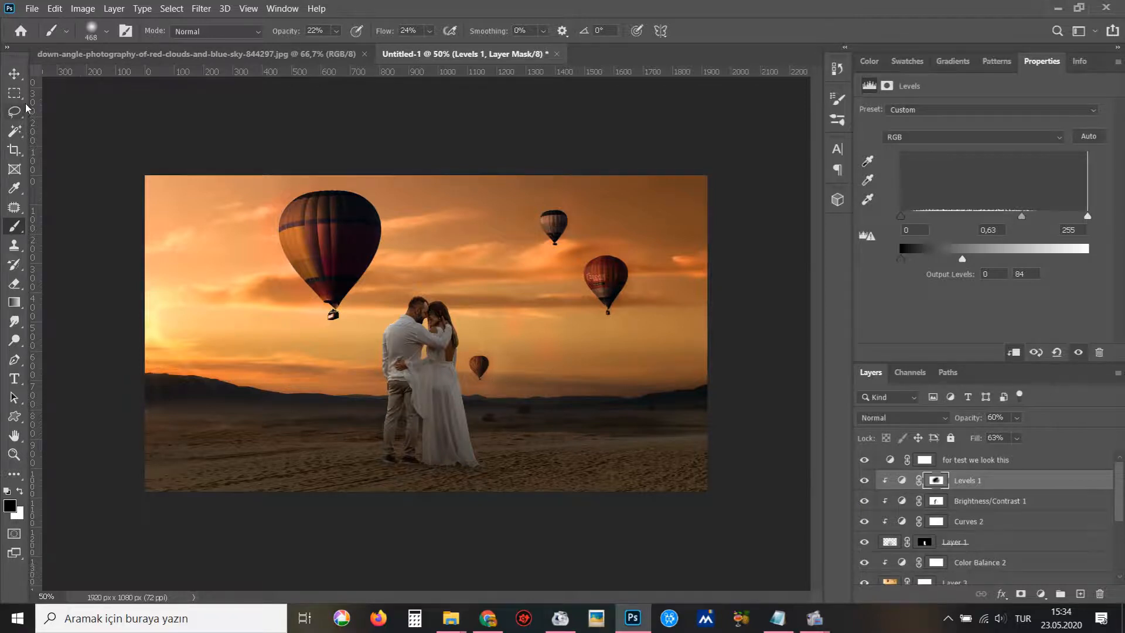
pyautogui.click(14, 73)
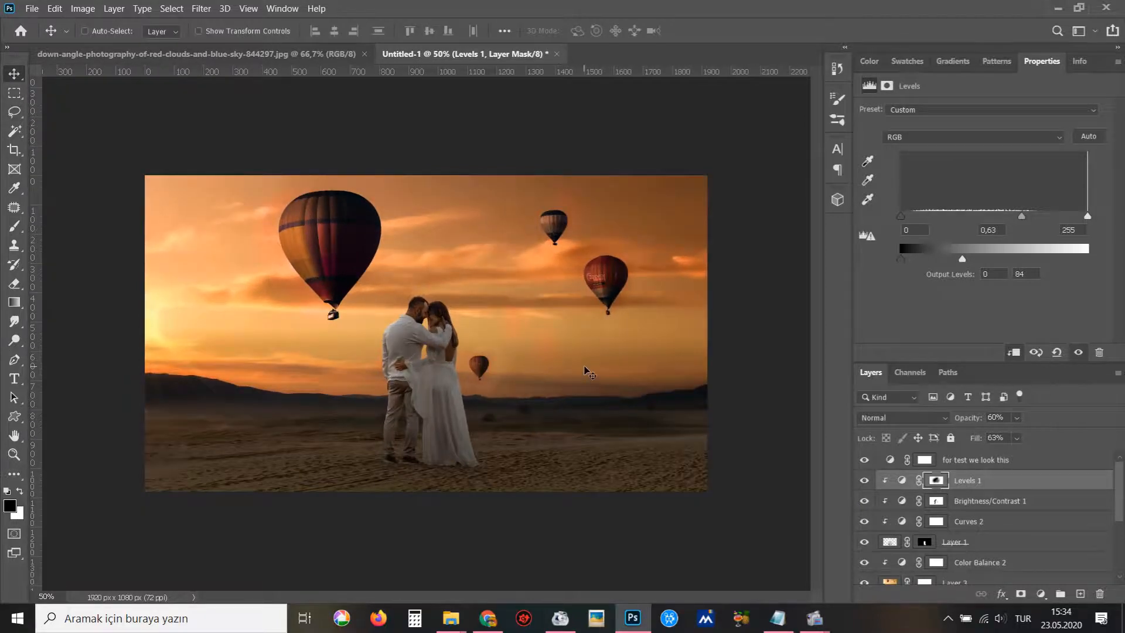
# - Open the down-angle red clouds and blue sky photo and copy the whole image into the composite as a layer above Levels 1
pyautogui.hotkey('ctrl', 'o')
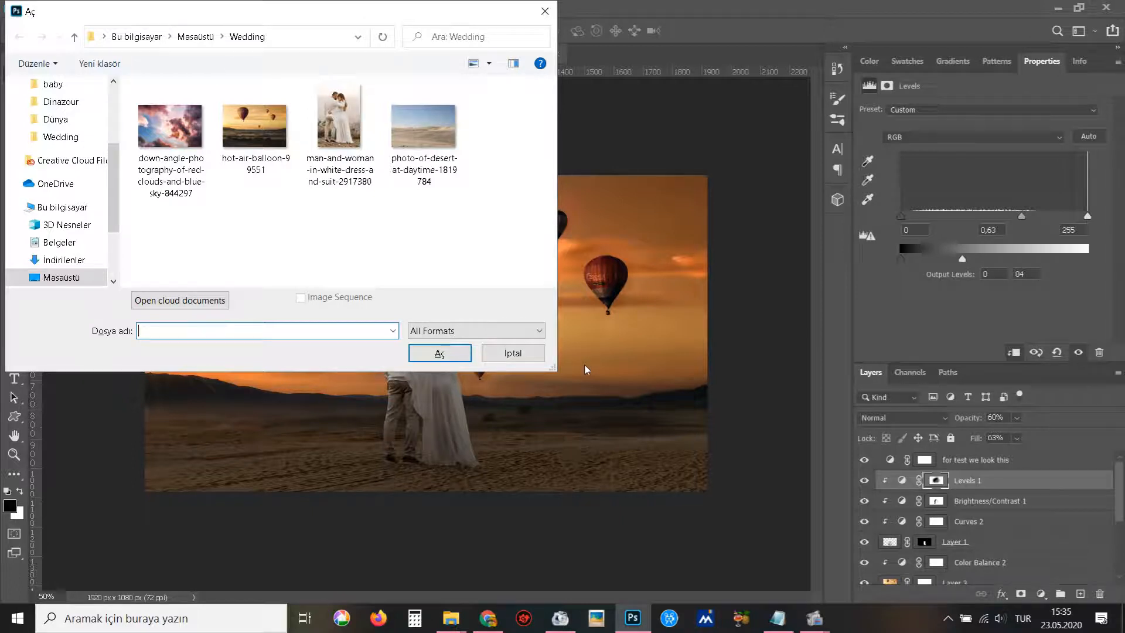
pyautogui.click(170, 126)
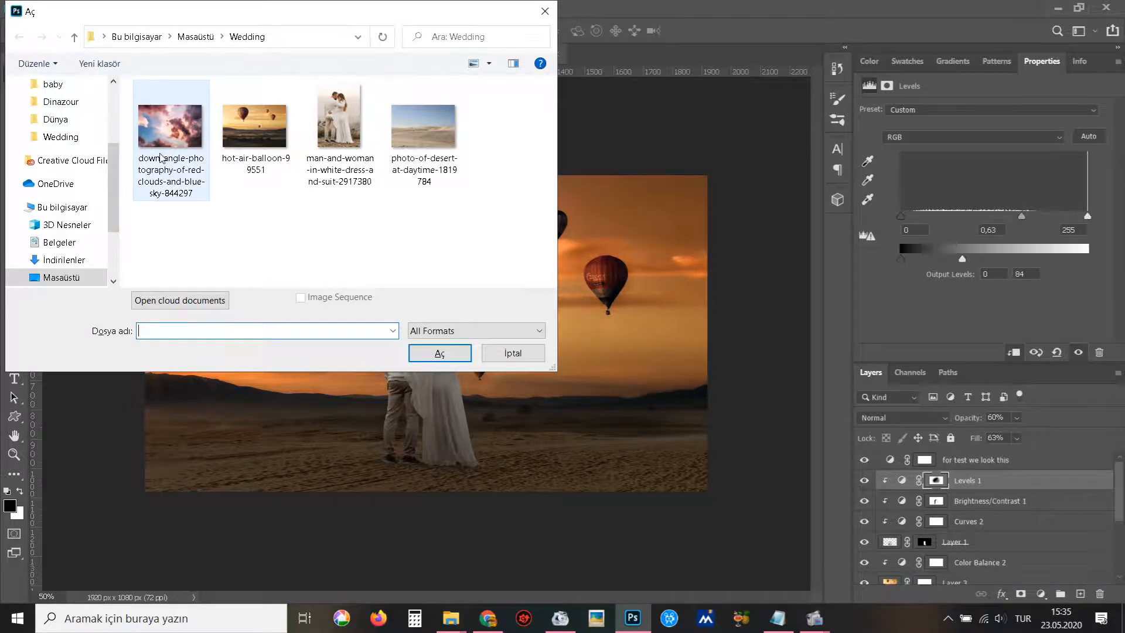
pyautogui.click(439, 354)
pyautogui.hotkey('ctrl', 'a')
pyautogui.hotkey('ctrl', 'w')
pyautogui.hotkey('ctrl', 'v')
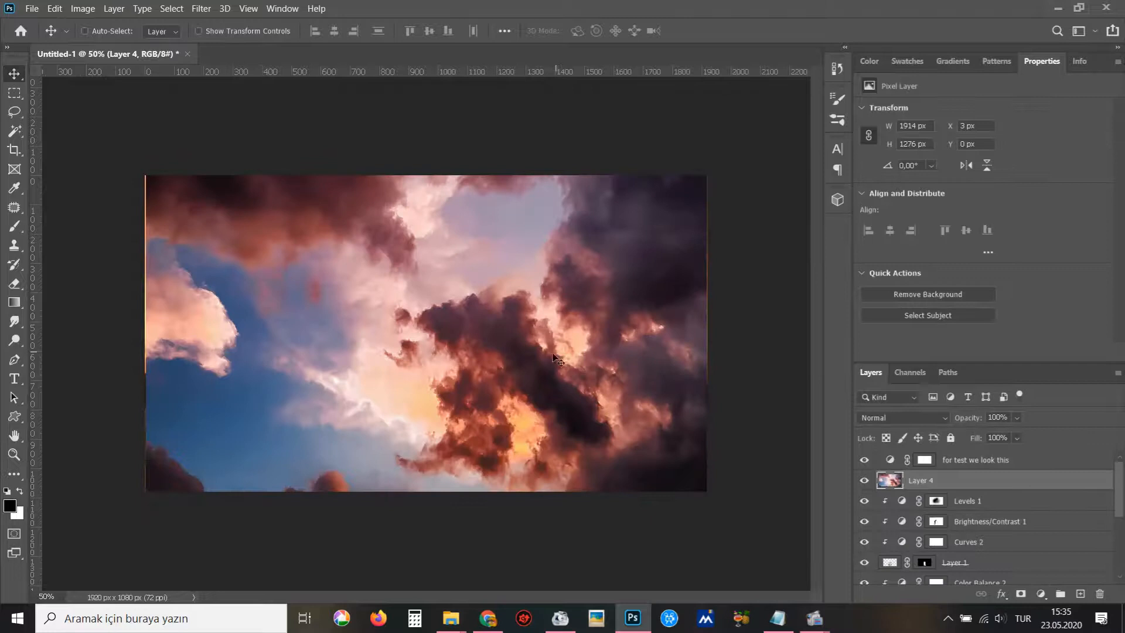
# - Reposition the pasted sky and scale it to 142.44% so it covers the whole canvas
pyautogui.moveTo(510, 392); pyautogui.dragTo(534, 369)
pyautogui.keyDown('alt'); pyautogui.click(535, 421); pyautogui.keyUp('alt')
pyautogui.keyDown('alt'); pyautogui.click(535, 421); pyautogui.keyUp('alt')
pyautogui.hotkey('ctrl', 't')
pyautogui.moveTo(578, 417); pyautogui.dragTo(637, 457)
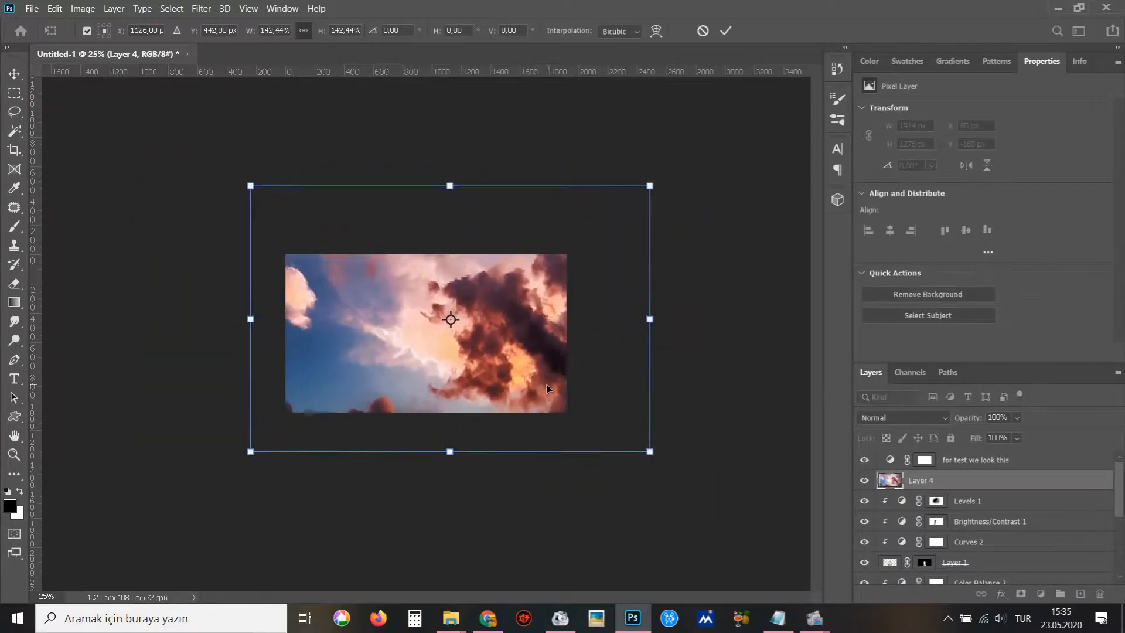
pyautogui.press('Return')
pyautogui.hotkey('ctrl', '+')
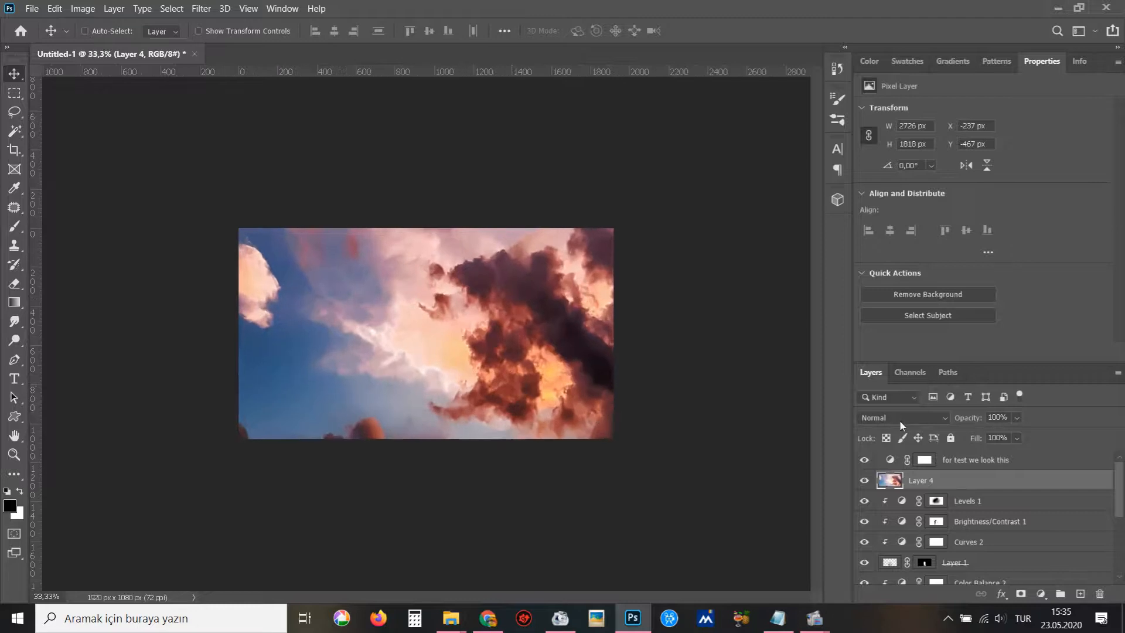
# - Move the sky layer to the top of the layer stack and hide the "for test we look this" adjustment
pyautogui.moveTo(966, 484); pyautogui.dragTo(993, 456)
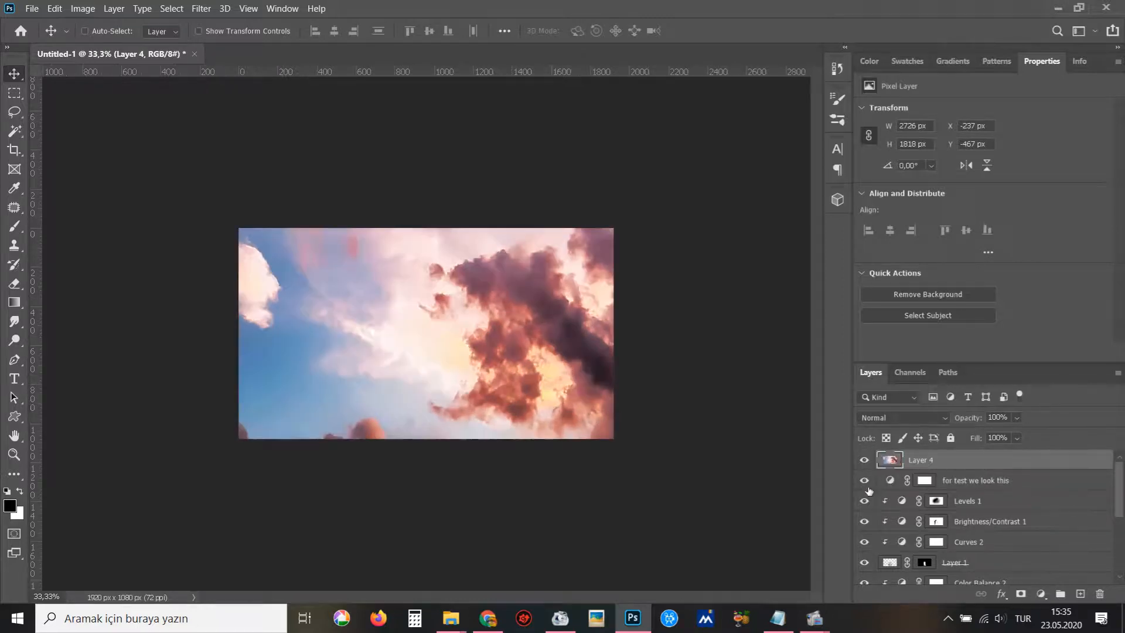
pyautogui.click(863, 461)
pyautogui.click(862, 483)
pyautogui.click(862, 482)
pyautogui.hotkey('ctrl', '+')
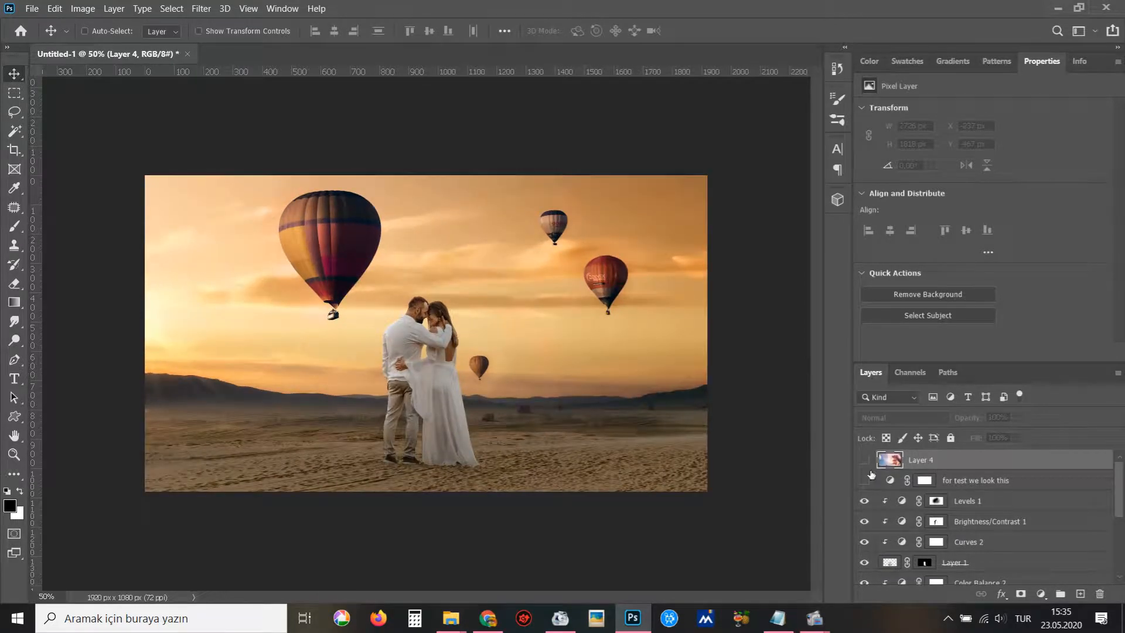
pyautogui.click(864, 460)
# - Keep the sky layer in Normal mode and apply a Gaussian Blur with a 29.1 pixel radius
pyautogui.click(902, 417)
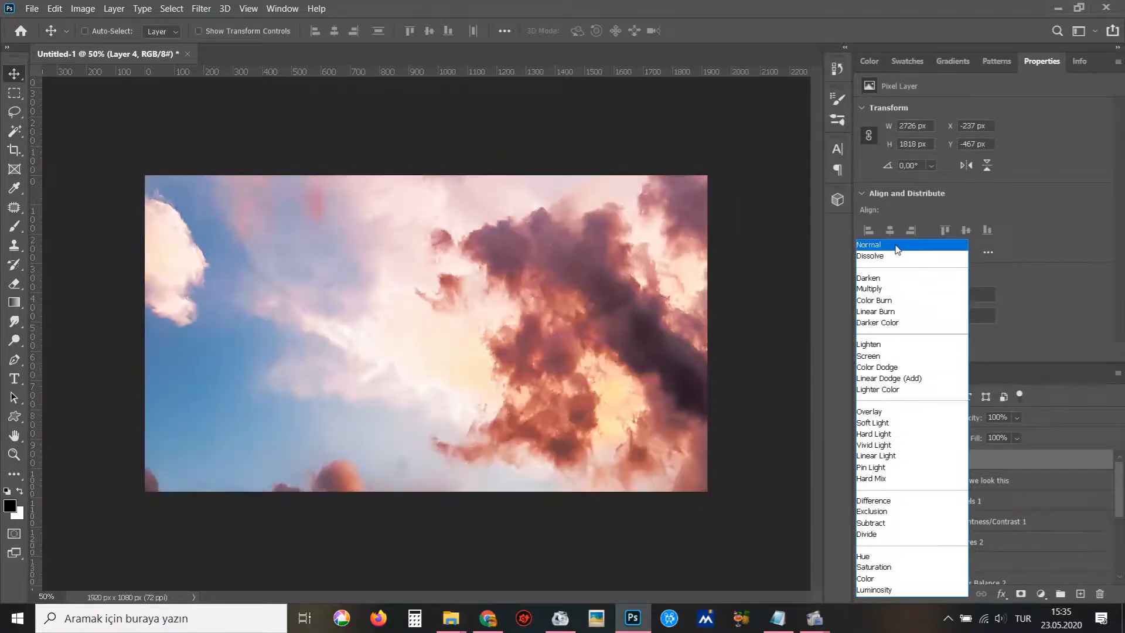
pyautogui.click(896, 246)
pyautogui.click(201, 9)
pyautogui.moveTo(292, 168)
pyautogui.click(433, 218)
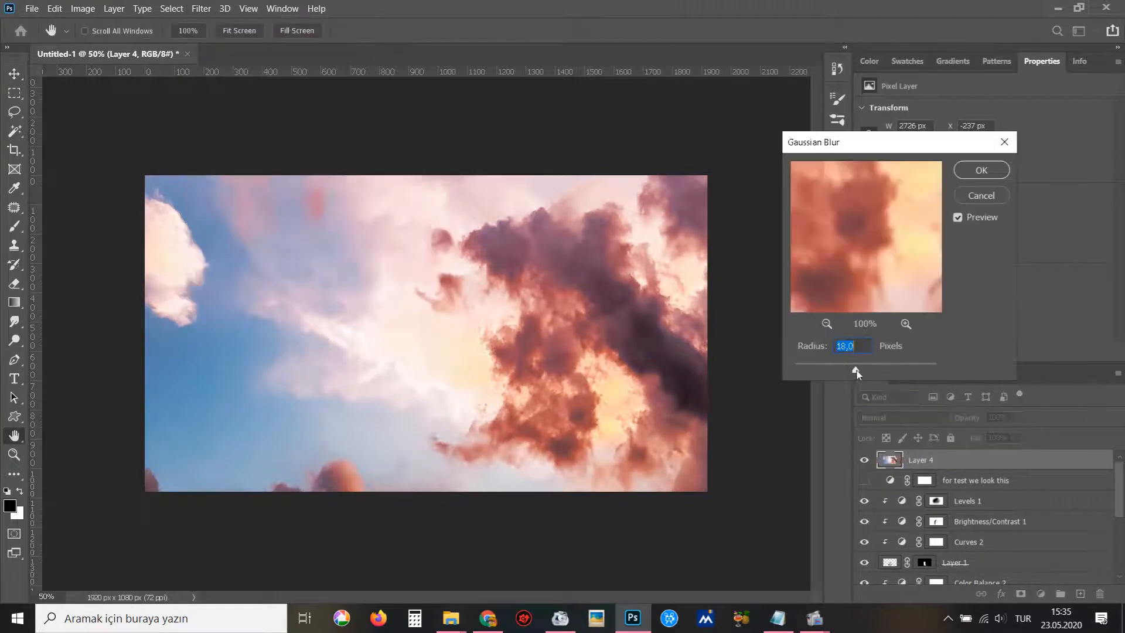
pyautogui.moveTo(857, 369); pyautogui.dragTo(868, 369)
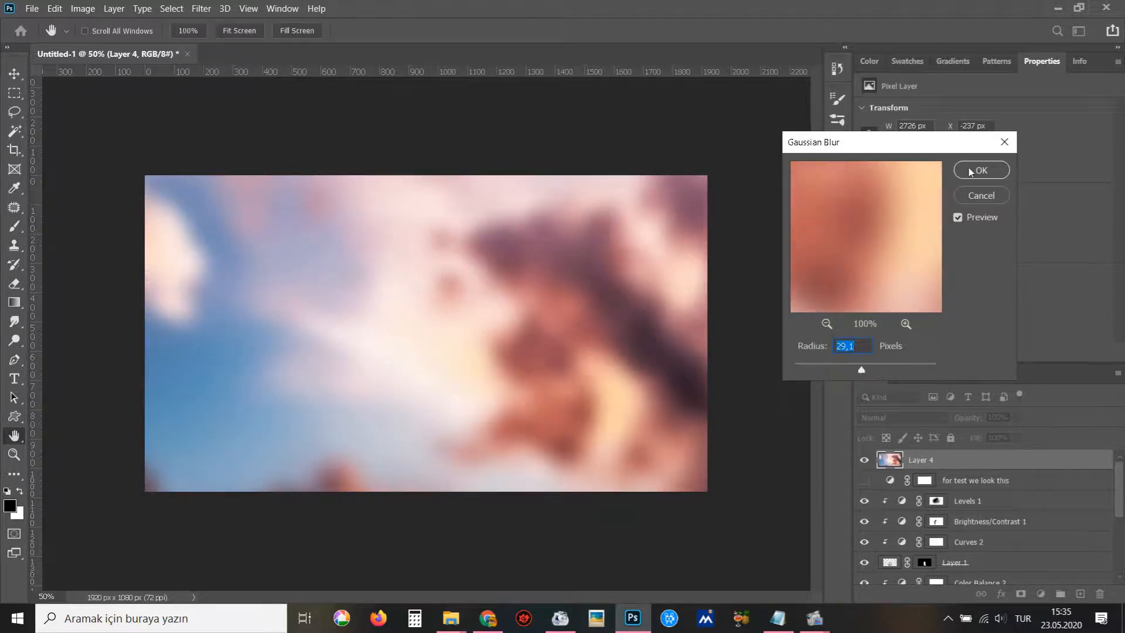
pyautogui.press('Return')
# - Blend the blurred sky layer in Overlay mode and lower its fill to 54%
pyautogui.press('v')
pyautogui.click(899, 417)
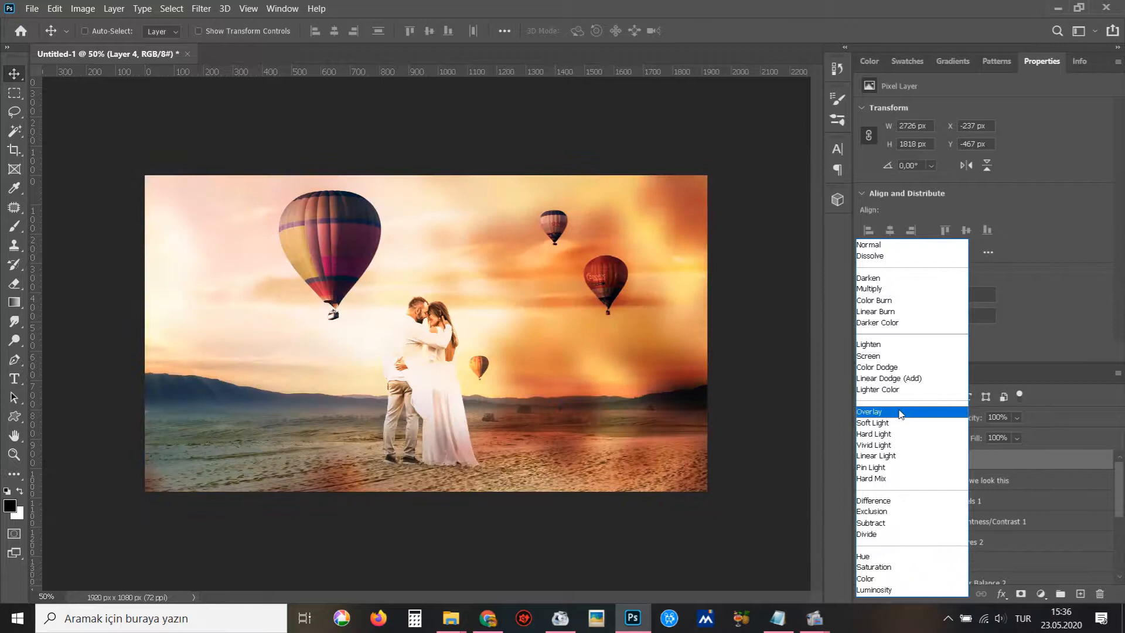
pyautogui.click(899, 413)
pyautogui.moveTo(1016, 438)
pyautogui.mouseDown()
pyautogui.moveTo(1002, 459)
pyautogui.moveTo(1020, 432)
pyautogui.mouseUp()
pyautogui.click(1018, 412)
pyautogui.click(1017, 417)
# - Compare the composite with the sky layer hidden and shown, and reduce the layer's opacity to 74%
pyautogui.click(865, 461)
pyautogui.click(865, 462)
pyautogui.click(865, 462)
pyautogui.click(866, 462)
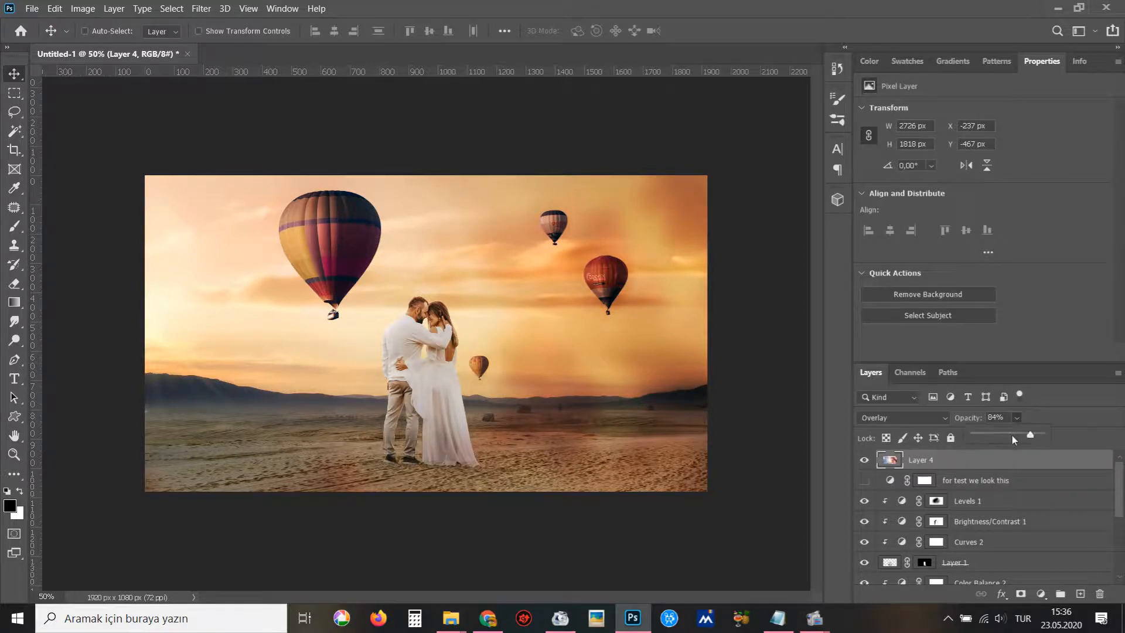
pyautogui.click(1011, 435)
pyautogui.moveTo(1021, 435); pyautogui.dragTo(1021, 435)
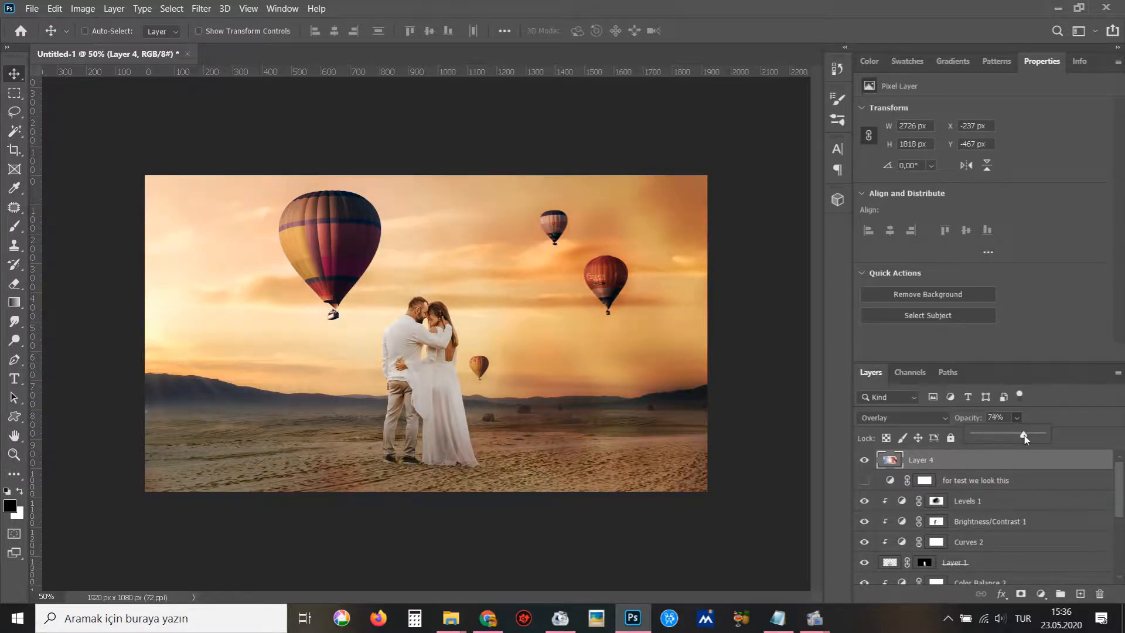
# - Reapply the last Gaussian Blur to the sky layer three times
pyautogui.click(195, 9)
pyautogui.click(227, 22)
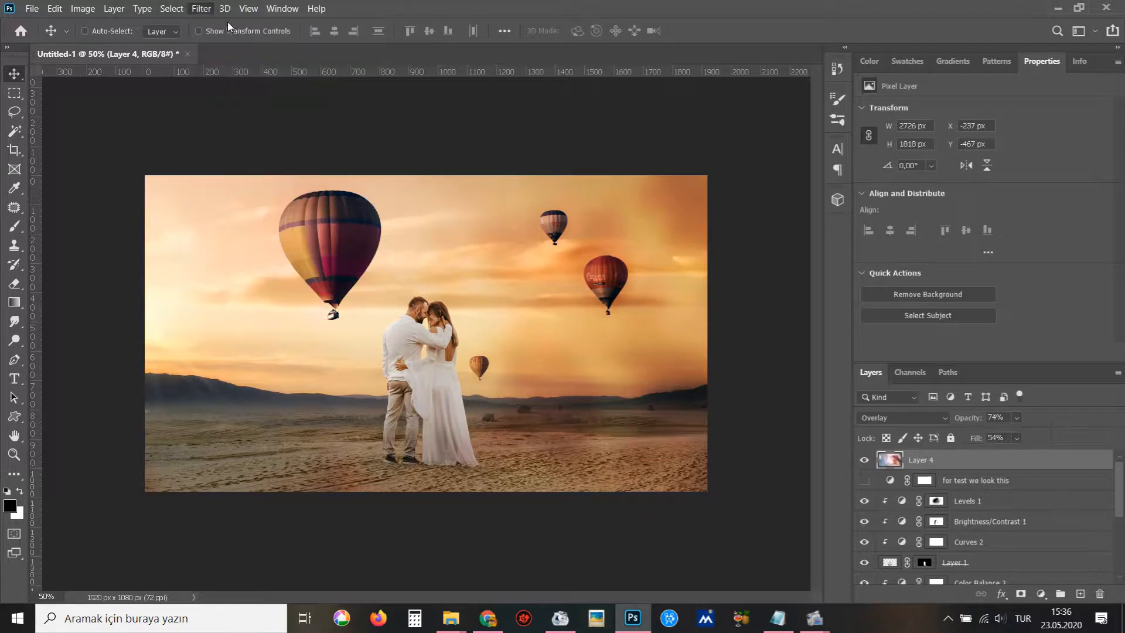
pyautogui.click(193, 9)
pyautogui.click(209, 22)
pyautogui.click(192, 9)
pyautogui.click(210, 22)
# - Blur the sky layer further with a Gaussian Blur of 104.3 pixels radius
pyautogui.click(201, 8)
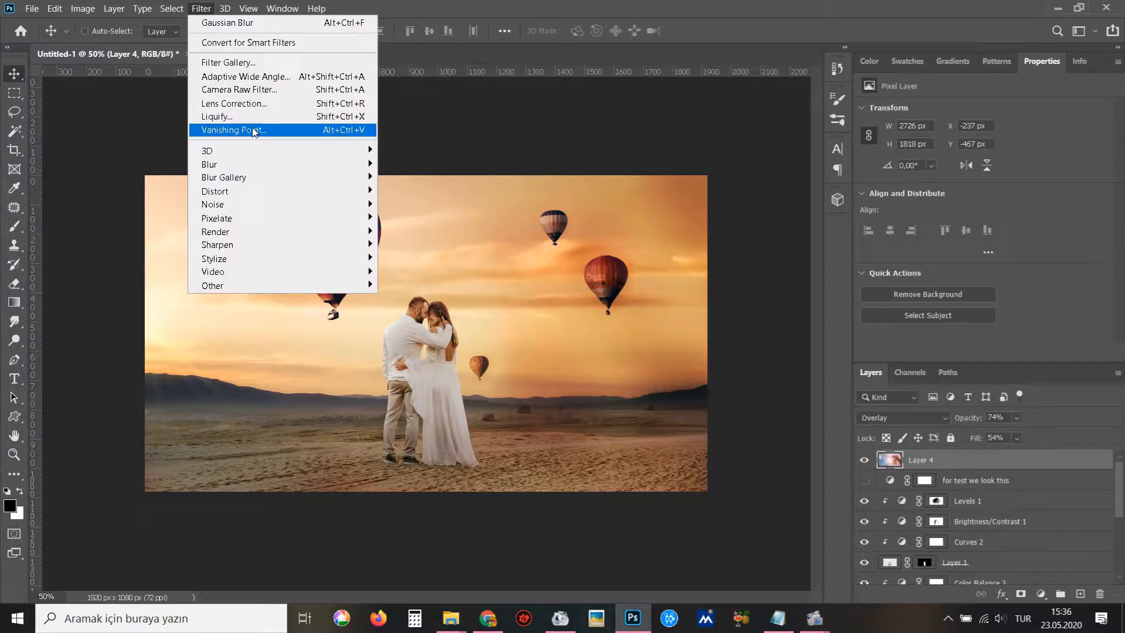
pyautogui.moveTo(310, 164)
pyautogui.click(410, 214)
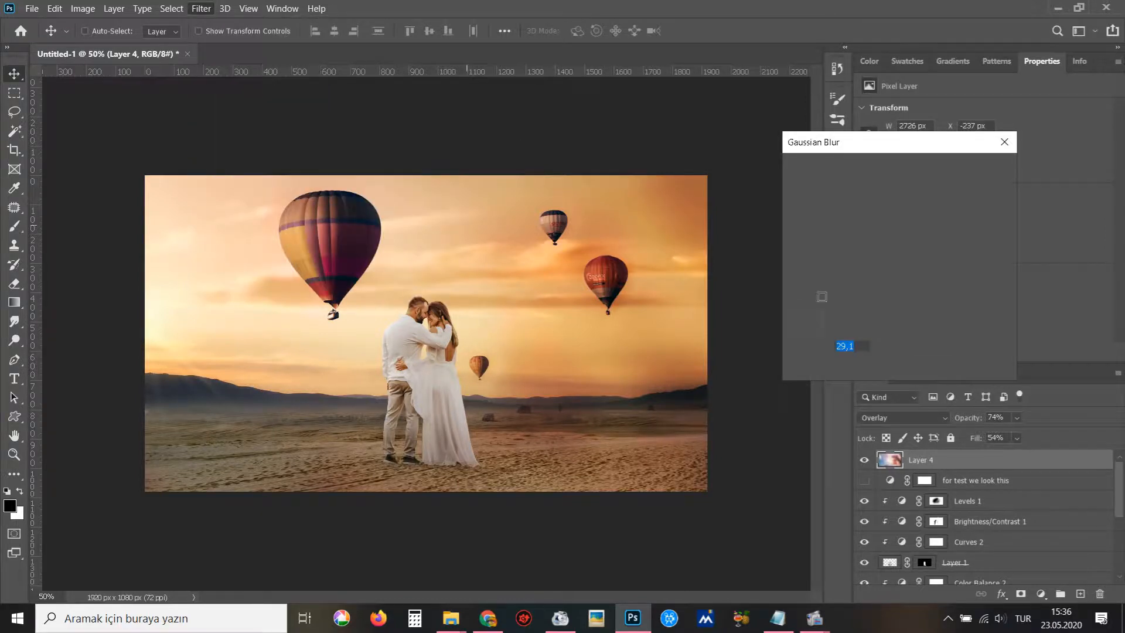
pyautogui.moveTo(899, 368); pyautogui.dragTo(886, 369)
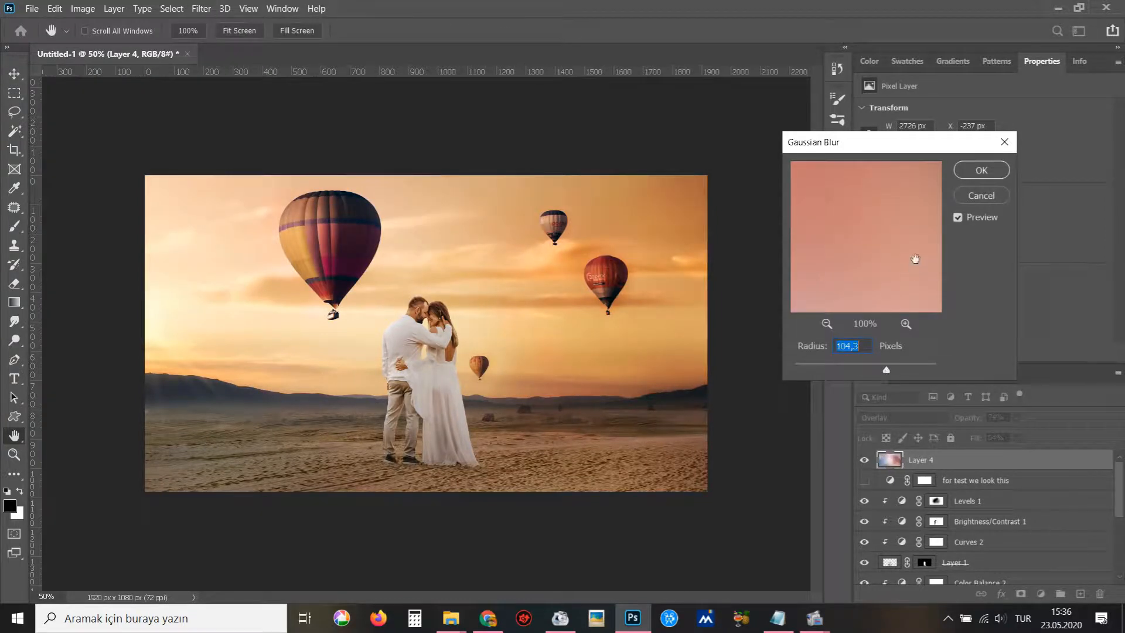
pyautogui.click(974, 171)
# - Try stronger sky overlay values against the hidden layer, and settle on 74% opacity and 58% fill
pyautogui.moveTo(1035, 432); pyautogui.dragTo(1035, 455)
pyautogui.click(23, 74)
pyautogui.click(1017, 437)
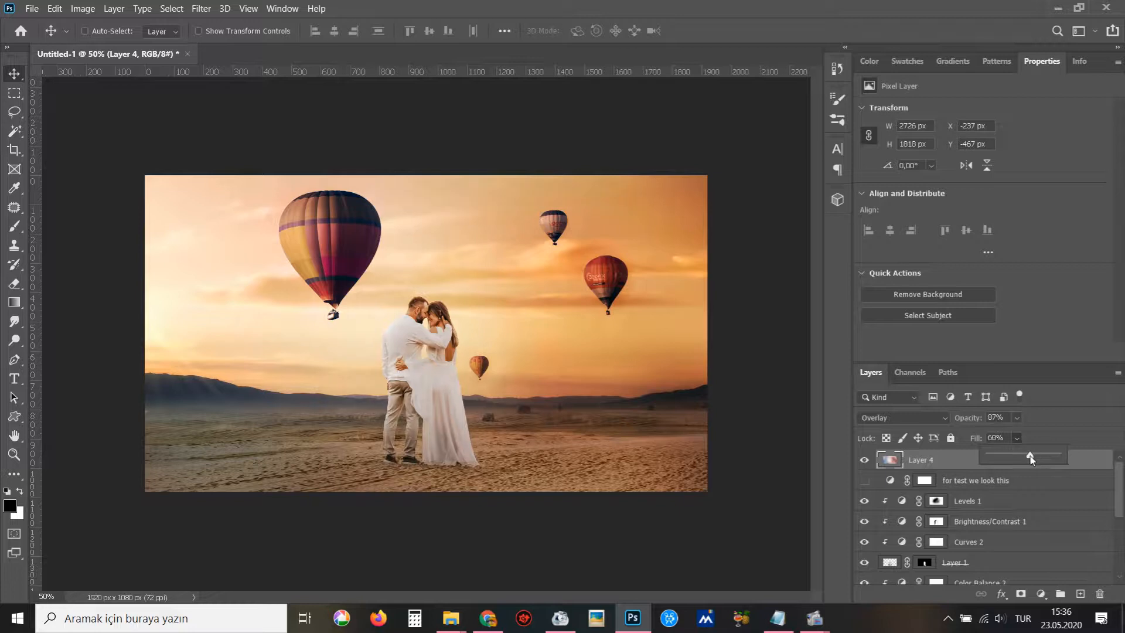
pyautogui.click(864, 459)
pyautogui.click(864, 460)
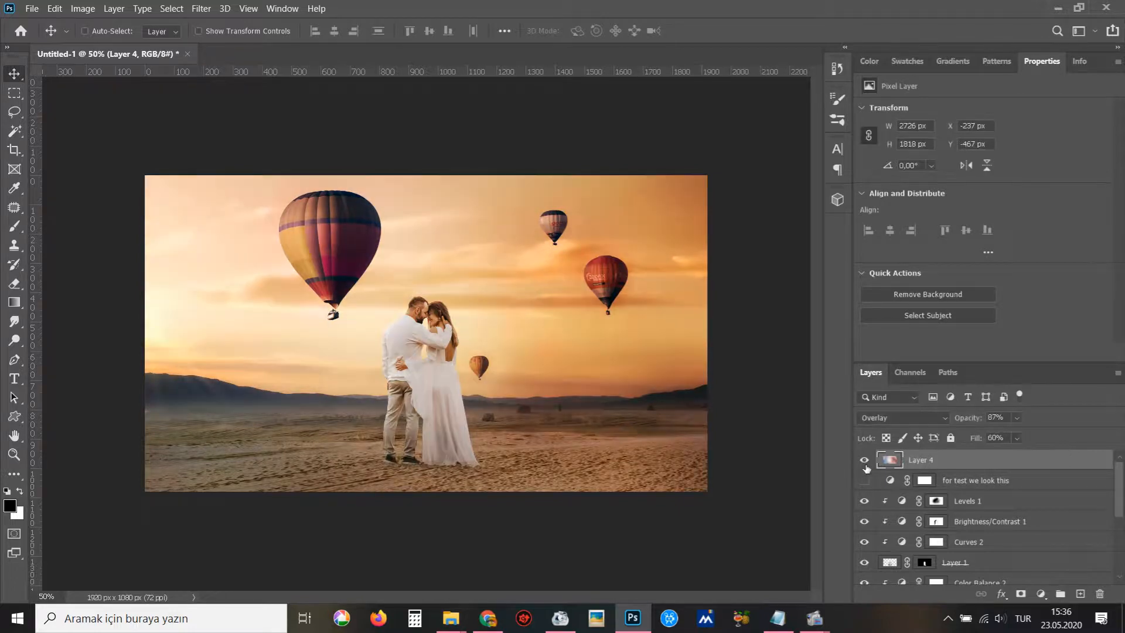
pyautogui.moveTo(1021, 434); pyautogui.dragTo(1025, 455)
pyautogui.click(1016, 438)
pyautogui.click(506, 410)
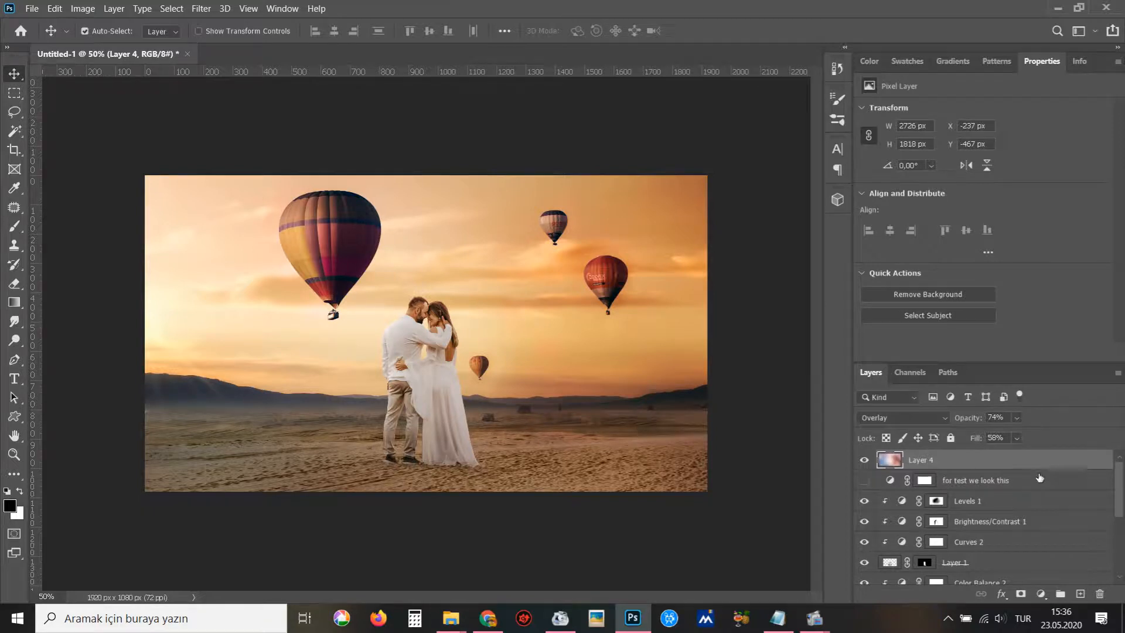
# - Stamp all visible layers into a new layer and, in the Camera Raw Filter, set Highlights -26, Shadows -23, Whites +22 and Blacks -14
pyautogui.hotkey('ctrl', 'shift', 'alt', 'e')
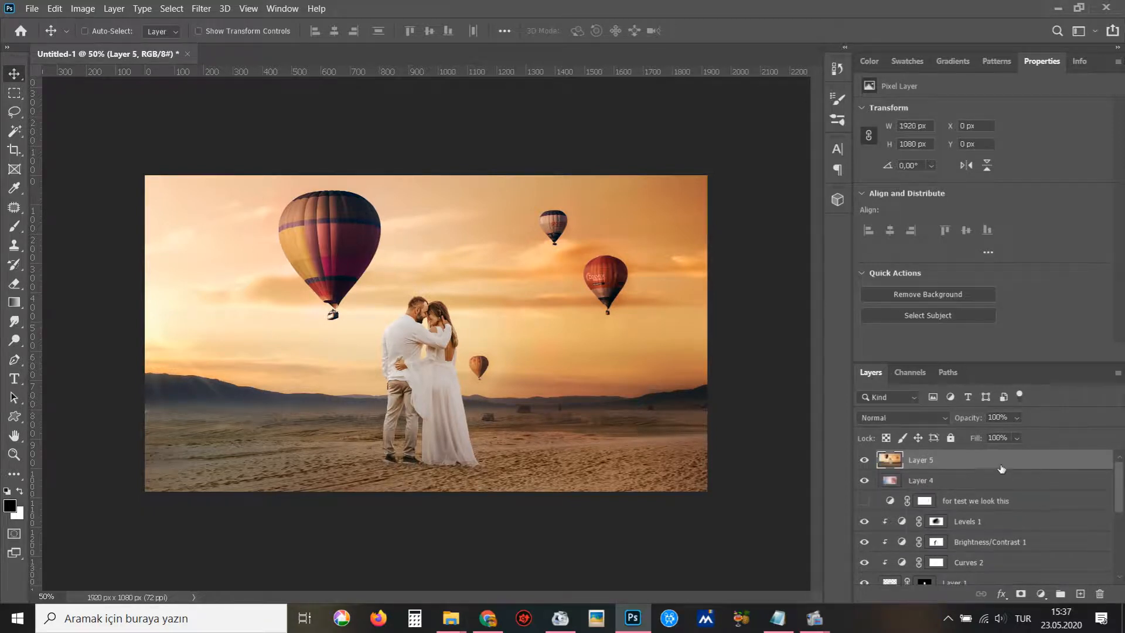
pyautogui.click(200, 9)
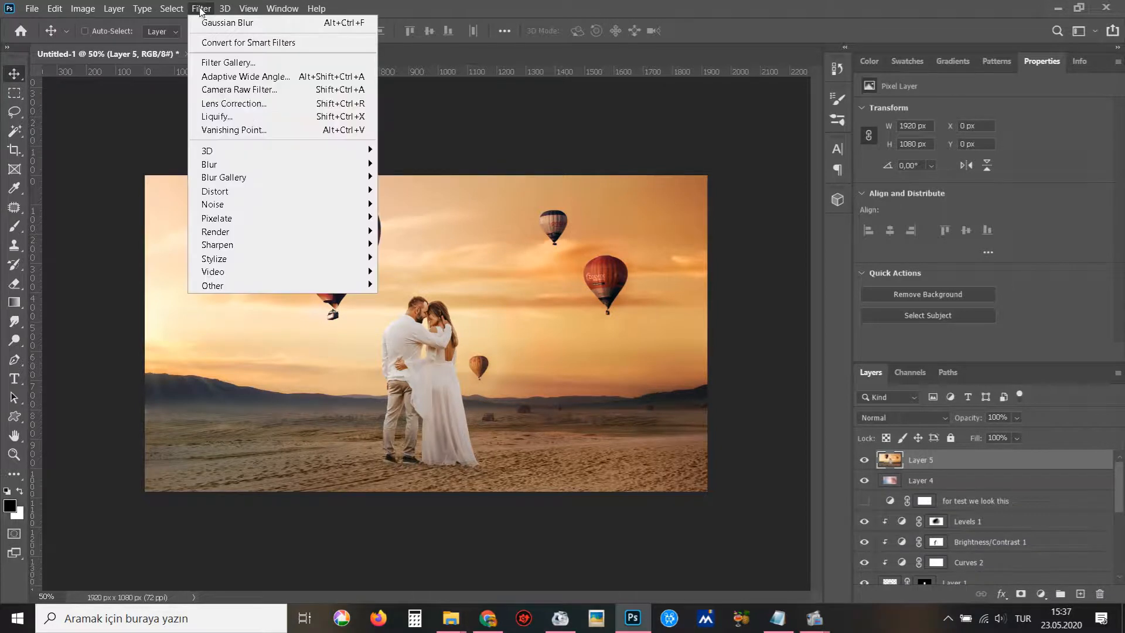
pyautogui.click(258, 90)
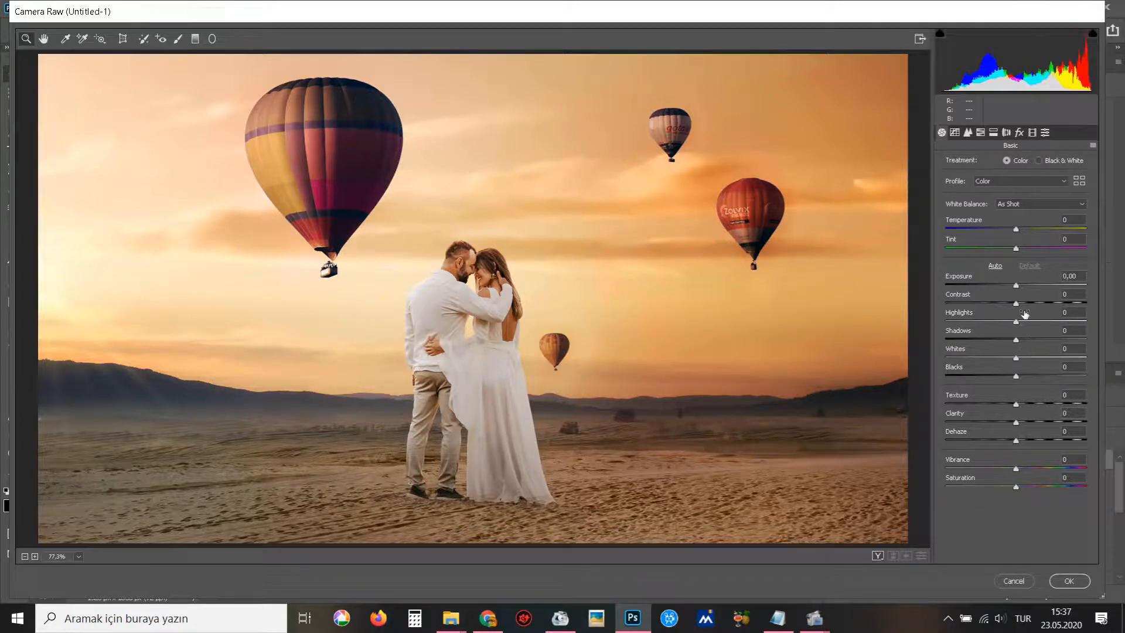
pyautogui.moveTo(1022, 323); pyautogui.dragTo(1004, 377)
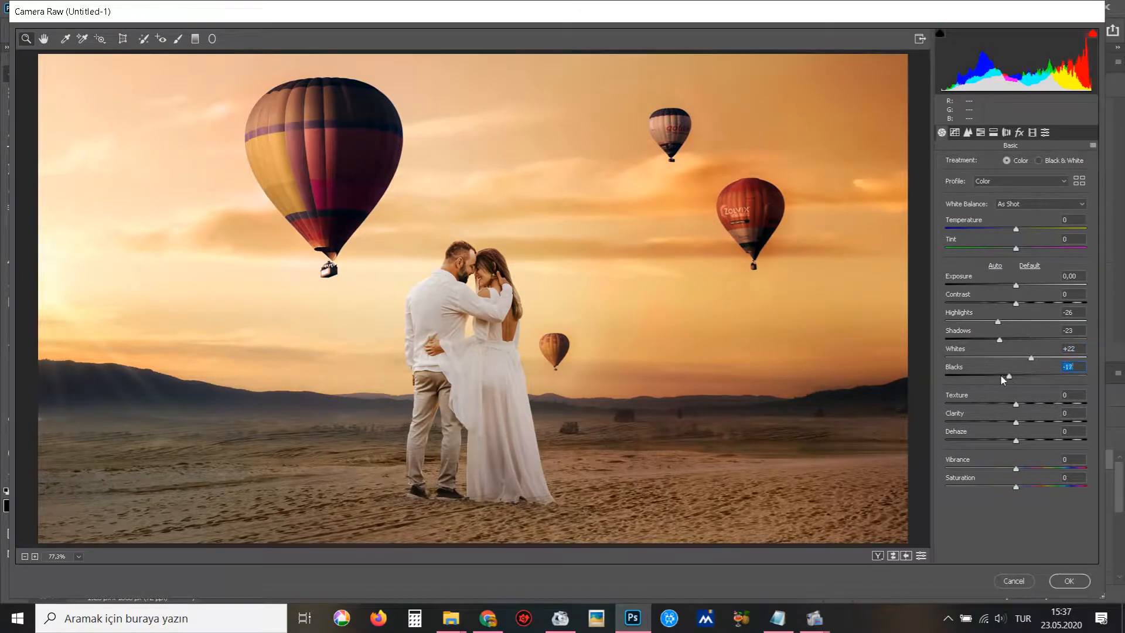
# - Try Texture at +21 and Clarity at +6, and reset both to 0
pyautogui.moveTo(1014, 400); pyautogui.dragTo(1032, 407)
pyautogui.click(1031, 422)
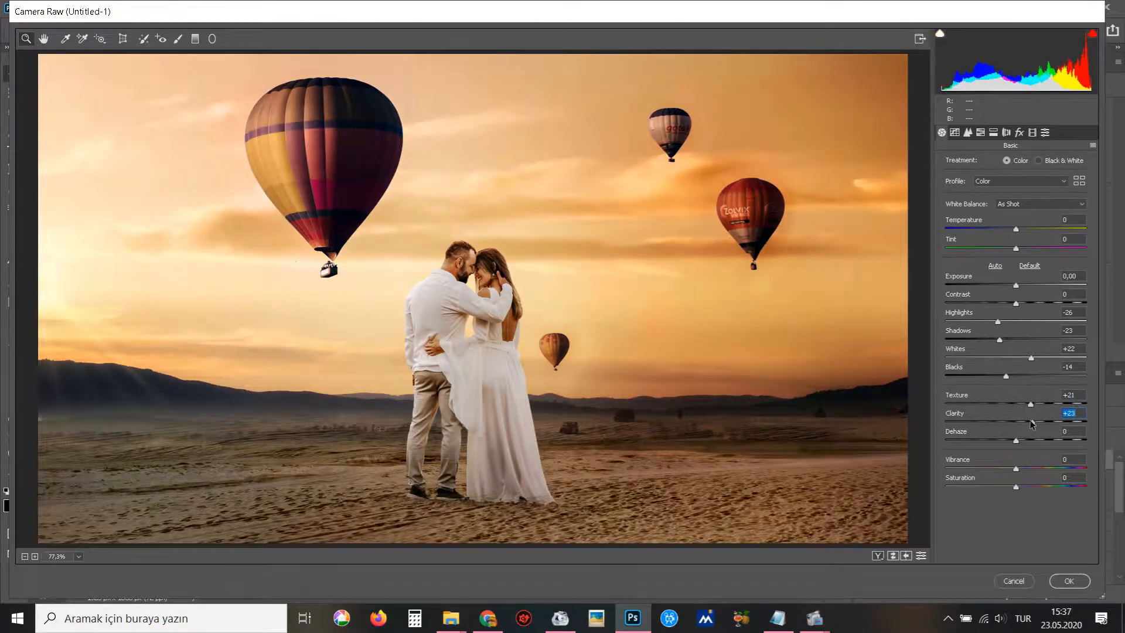
pyautogui.moveTo(1026, 423); pyautogui.dragTo(1019, 424)
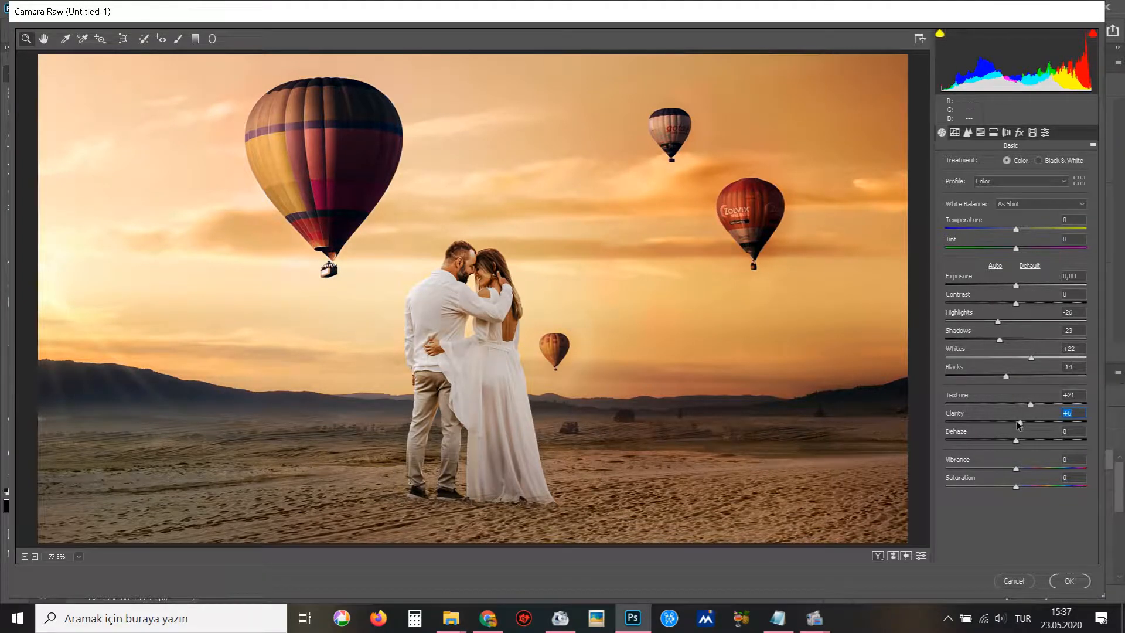
pyautogui.doubleClick(1015, 421)
pyautogui.doubleClick(1028, 404)
# - Set Vibrance to -28 and Saturation to +13 in the Camera Raw adjustments
pyautogui.moveTo(1015, 468); pyautogui.dragTo(1003, 471)
pyautogui.click(1030, 486)
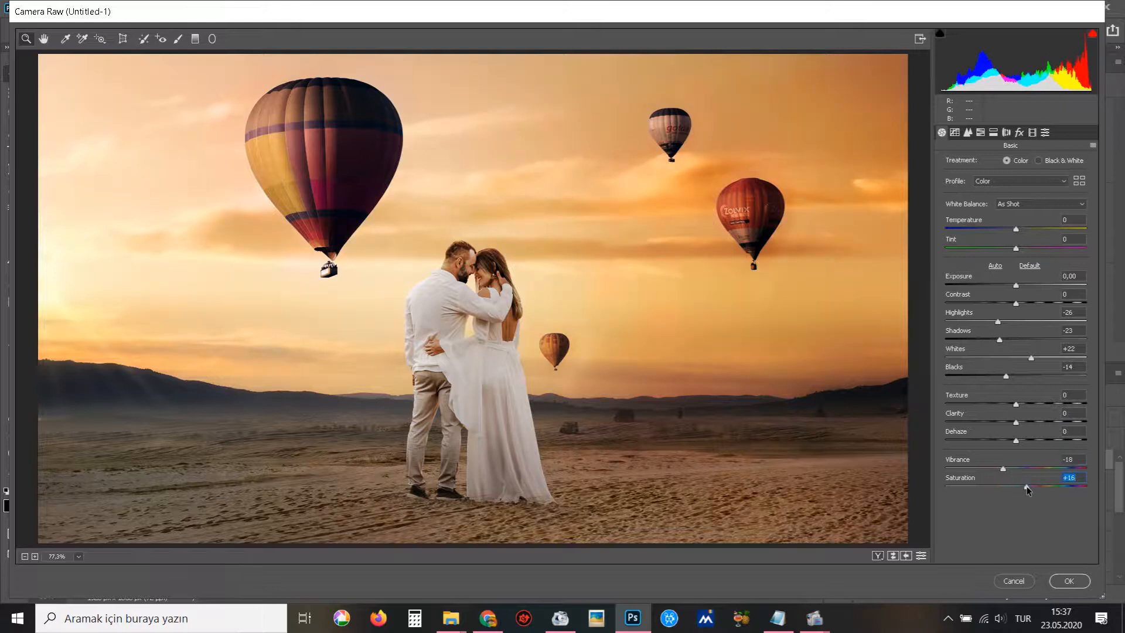
pyautogui.moveTo(1031, 490); pyautogui.dragTo(997, 472)
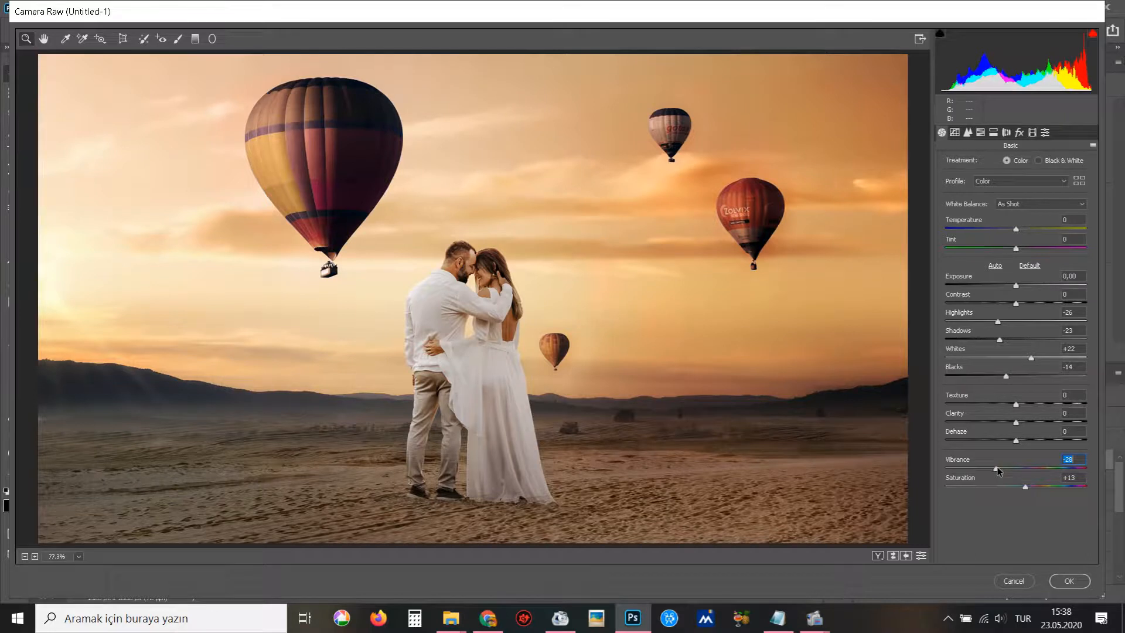
# - Sharpen the image in Camera Raw by raising the sharpening amount and adjusting its radius and detail
pyautogui.click(967, 132)
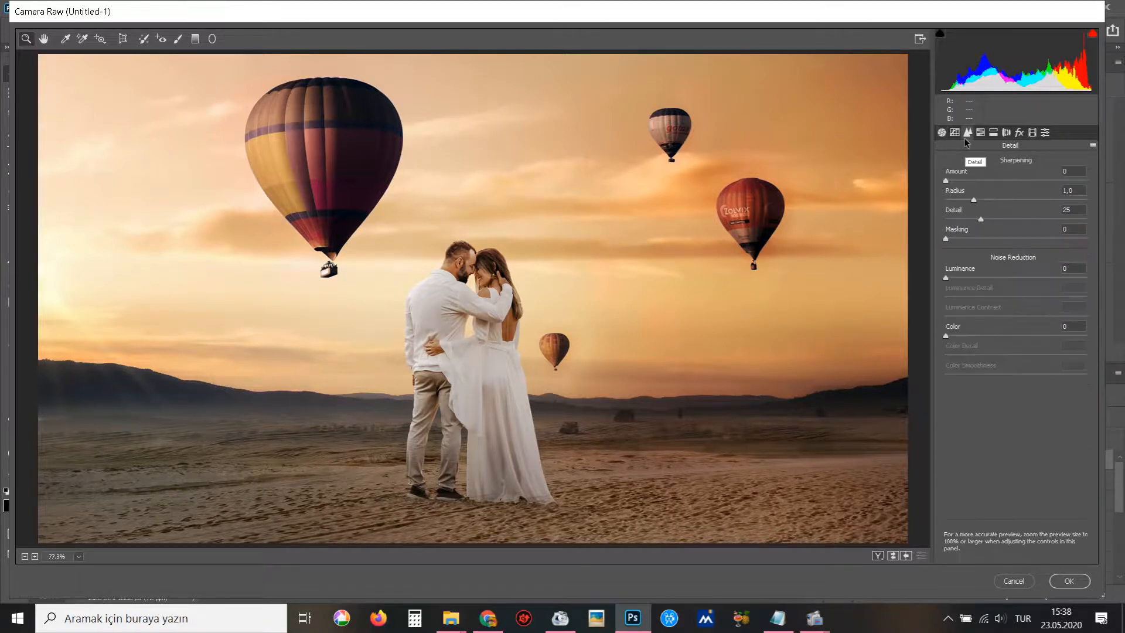
pyautogui.click(1025, 181)
pyautogui.moveTo(1025, 182); pyautogui.dragTo(1008, 179)
pyautogui.click(981, 200)
pyautogui.click(999, 181)
pyautogui.click(988, 219)
pyautogui.click(979, 219)
# - Apply split toning with a highlights hue of 333 and saturation of 10, and a shadows saturation of 15
pyautogui.click(980, 132)
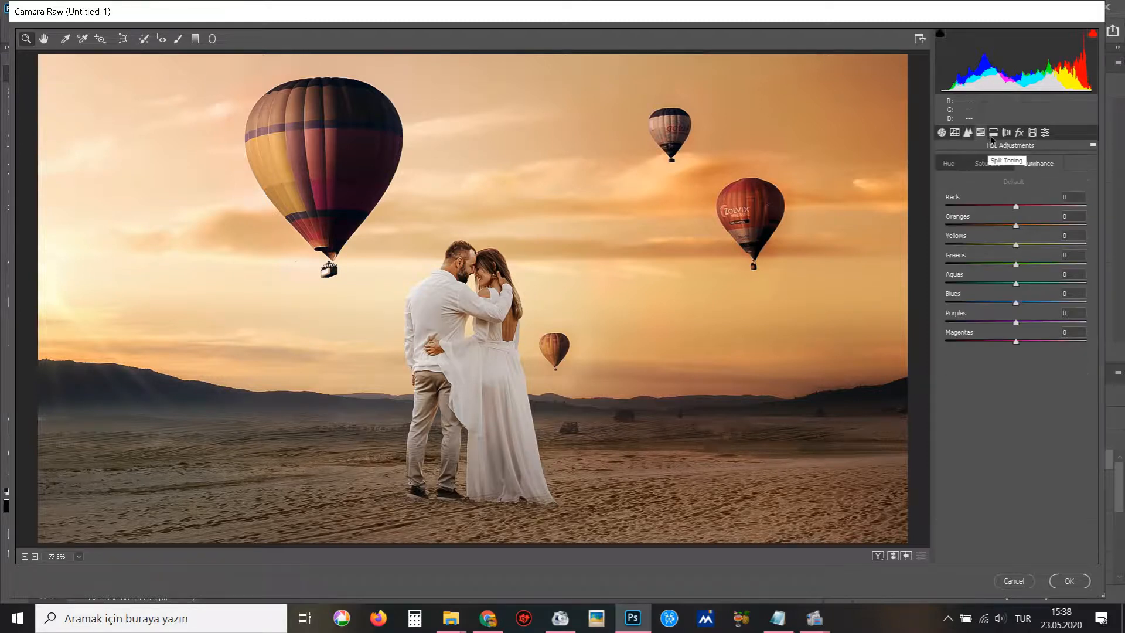
pyautogui.click(992, 131)
pyautogui.moveTo(1073, 191); pyautogui.dragTo(1055, 191)
pyautogui.write('10')
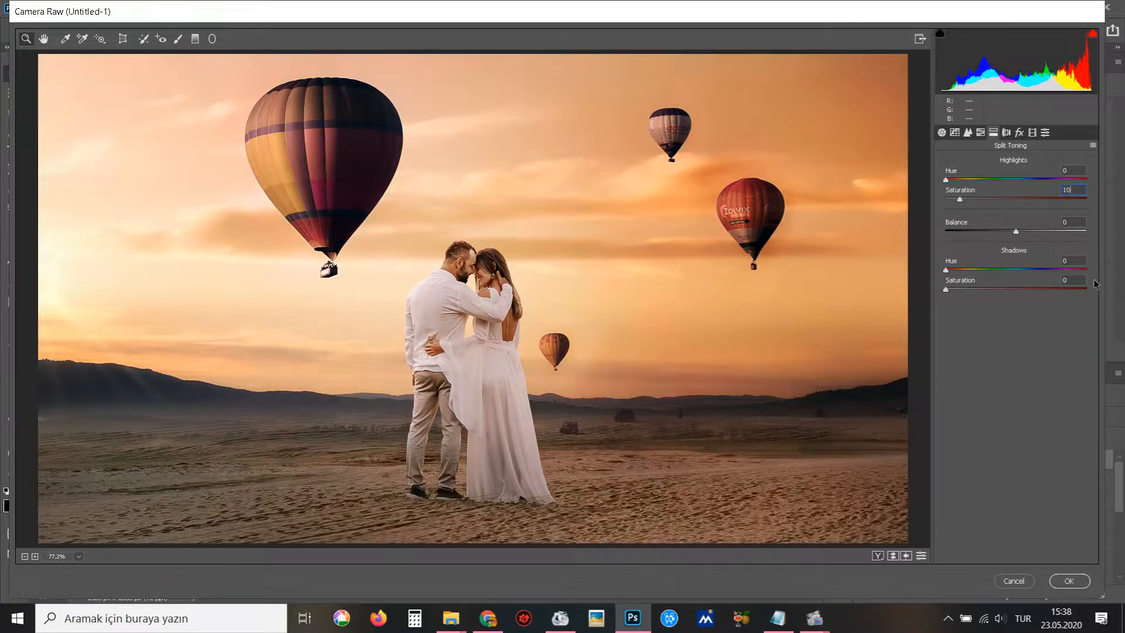
pyautogui.moveTo(1073, 278); pyautogui.dragTo(1059, 278)
pyautogui.write('15')
pyautogui.click(983, 180)
pyautogui.moveTo(988, 181); pyautogui.dragTo(1076, 181)
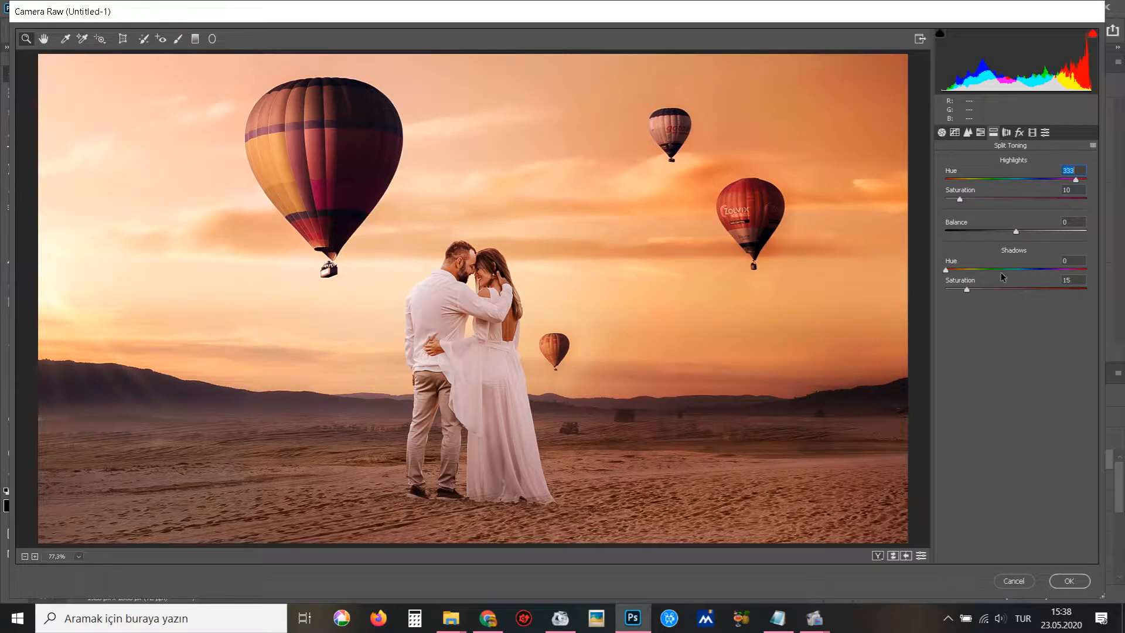
# - Set the split toning highlights to hue 68 and saturation 4, and the shadows to hue 360 and saturation 5
pyautogui.moveTo(1026, 272); pyautogui.dragTo(967, 271)
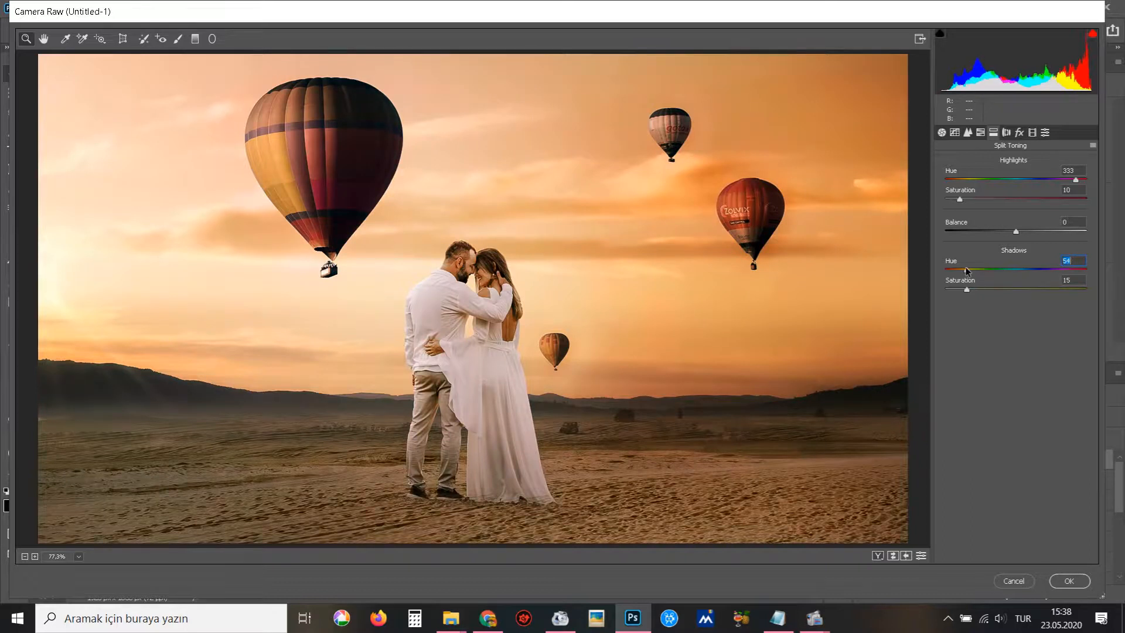
pyautogui.moveTo(968, 271); pyautogui.dragTo(971, 270)
pyautogui.moveTo(1051, 183); pyautogui.dragTo(972, 189)
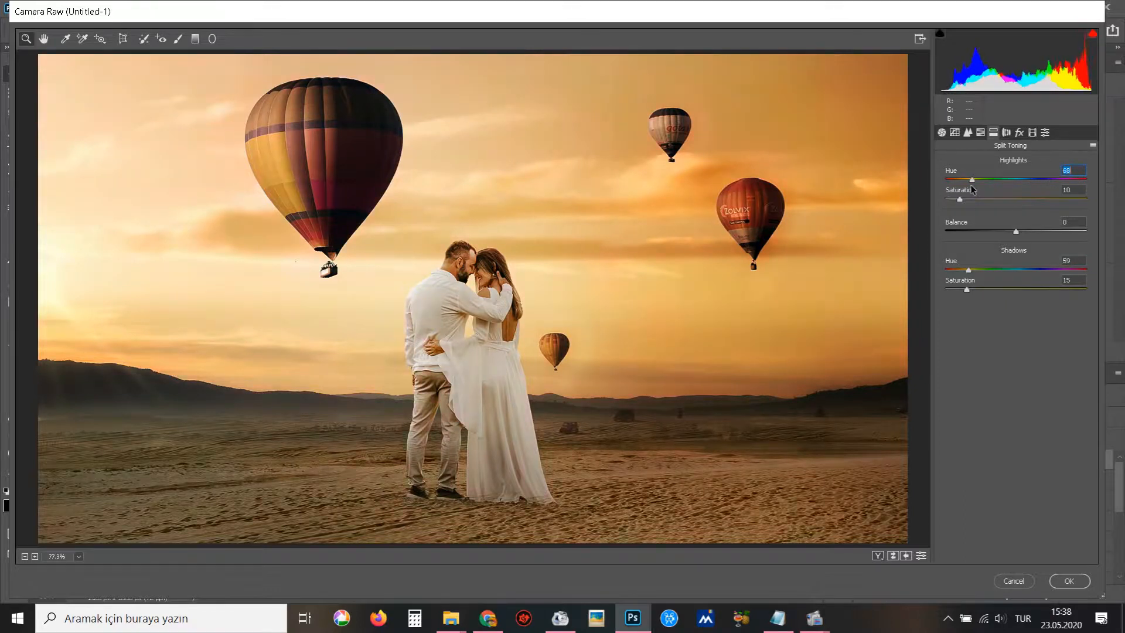
pyautogui.press('Tab')
pyautogui.write('4')
pyautogui.moveTo(985, 268); pyautogui.dragTo(1119, 260)
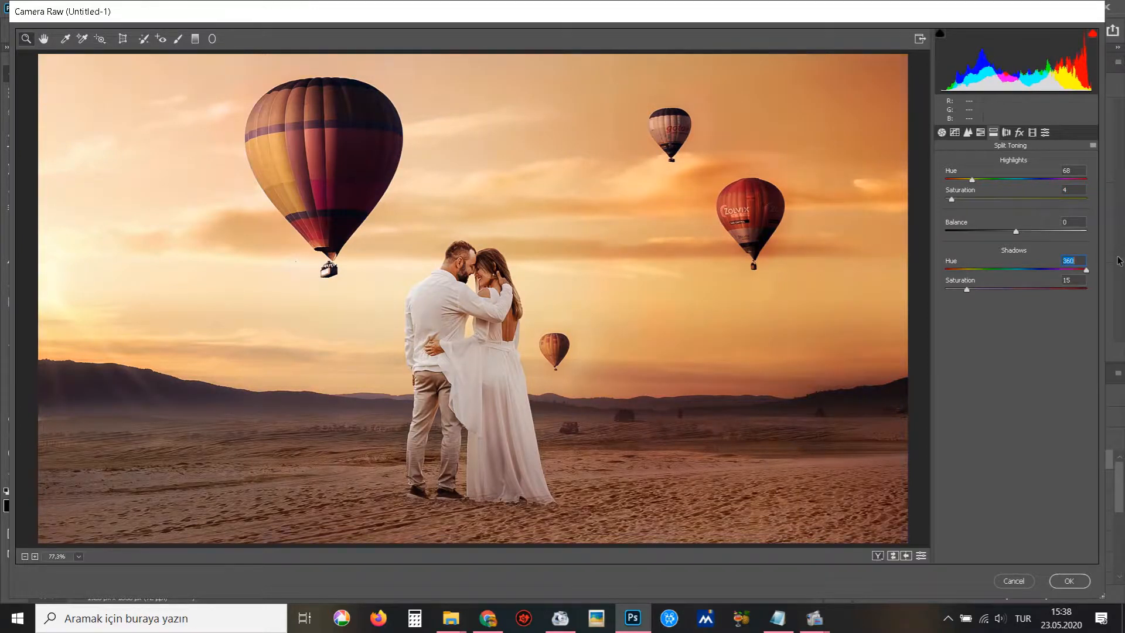
pyautogui.press('Tab')
pyautogui.write('5')
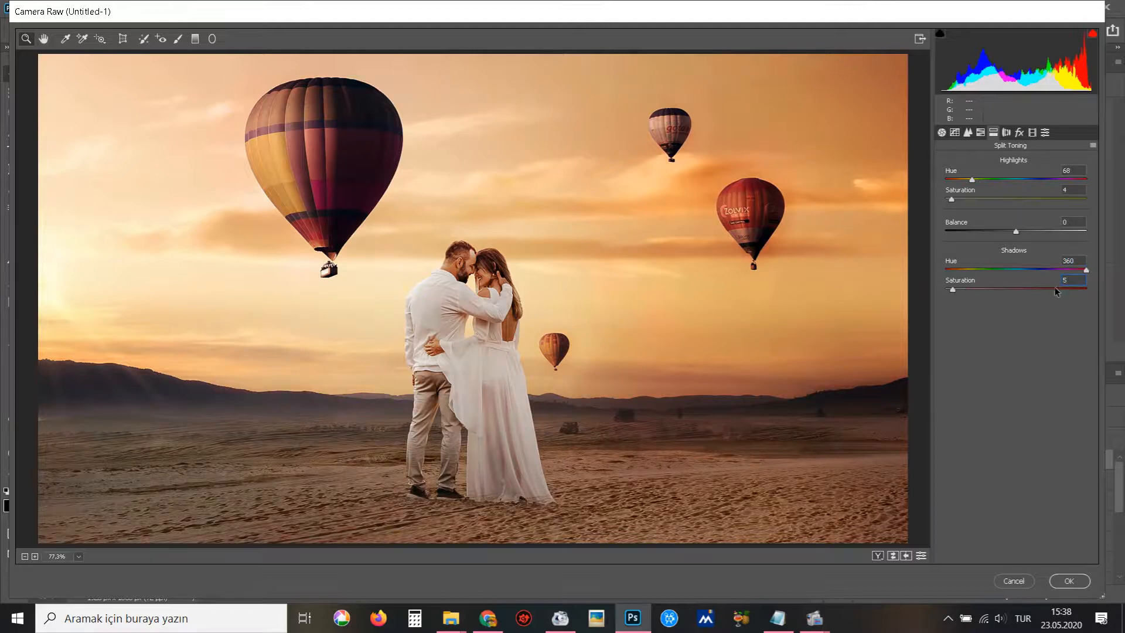
# - Add a post-crop vignette with an amount of -20 and apply the Camera Raw grading
pyautogui.click(1005, 131)
pyautogui.click(1019, 132)
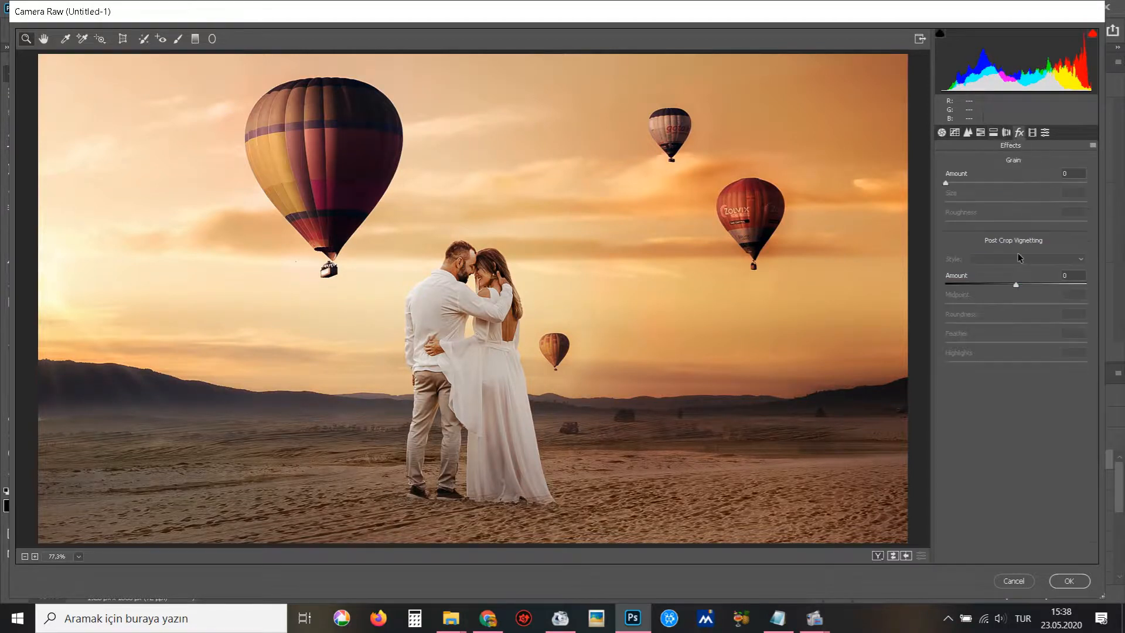
pyautogui.moveTo(1014, 287); pyautogui.dragTo(1002, 285)
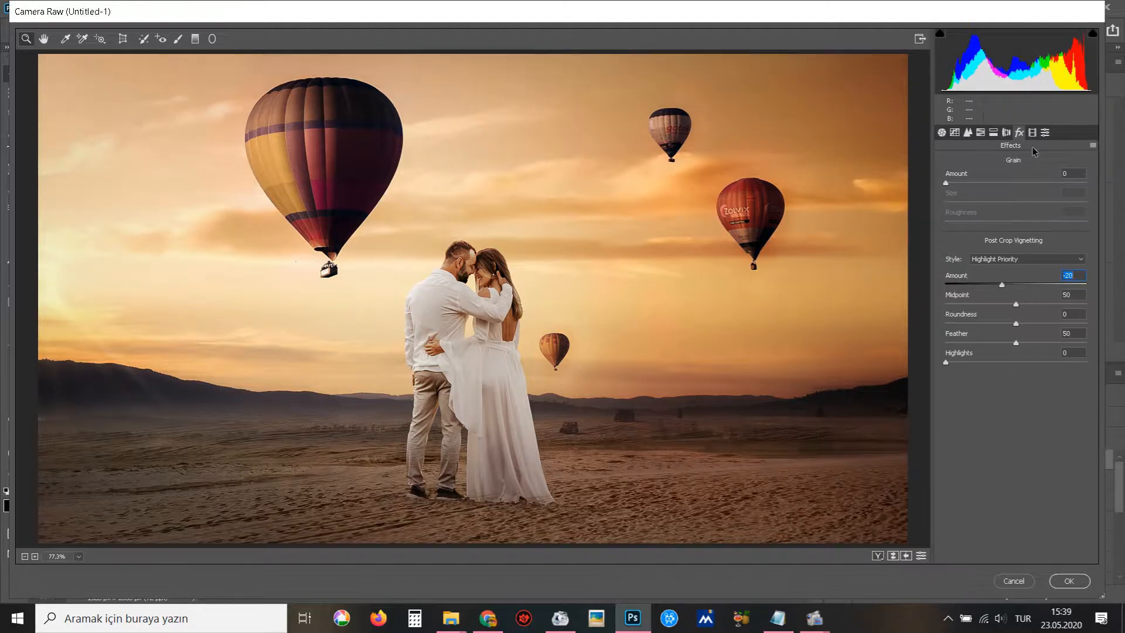
pyautogui.click(1068, 581)
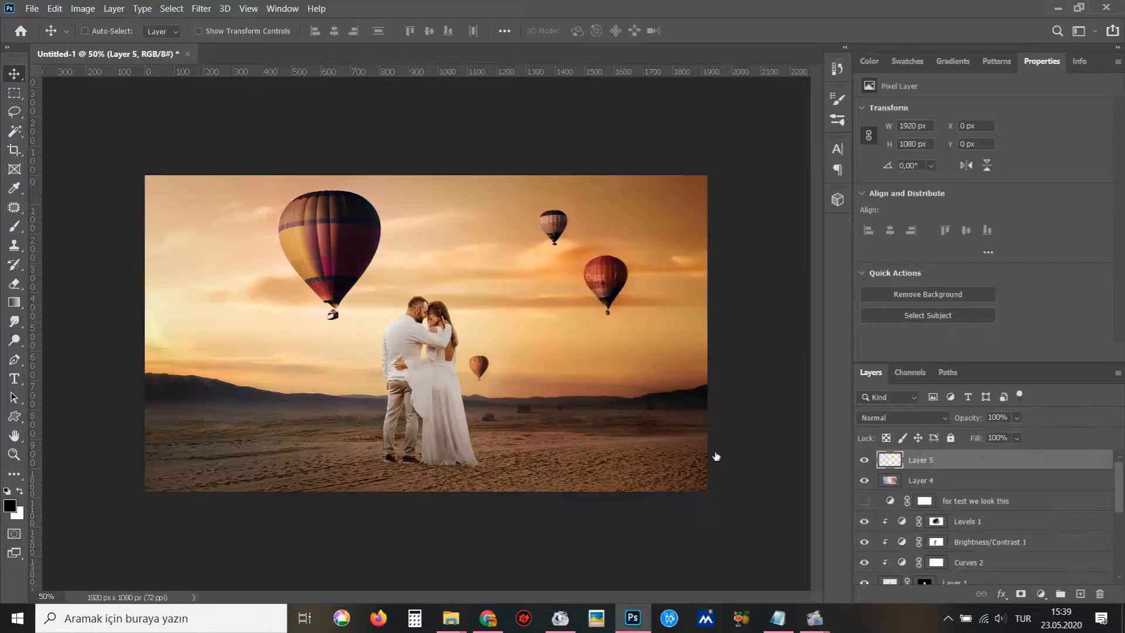
# - Duplicate the graded layer and apply the Warm Shadows Camera Raw preset to the copy
pyautogui.hotkey('ctrl', 'j')
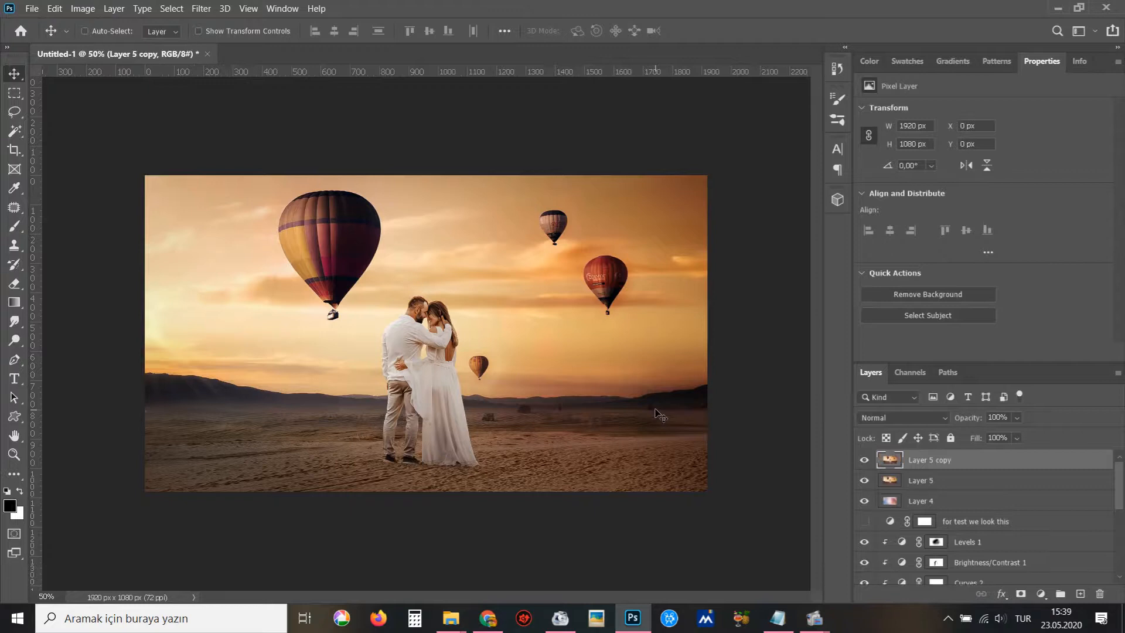
pyautogui.click(202, 8)
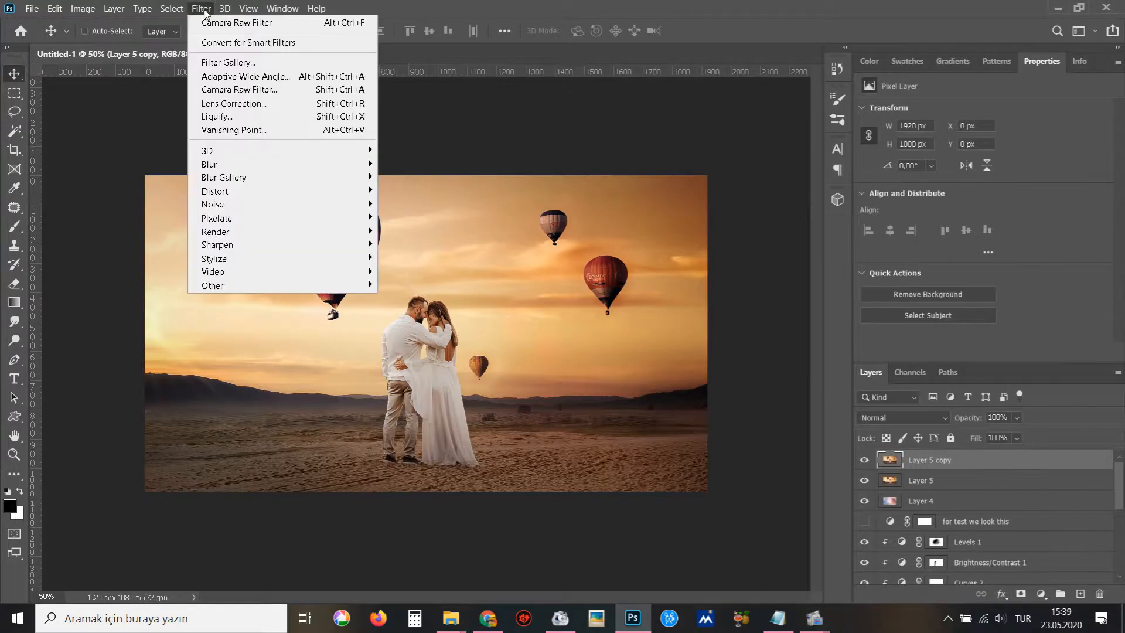
pyautogui.click(239, 89)
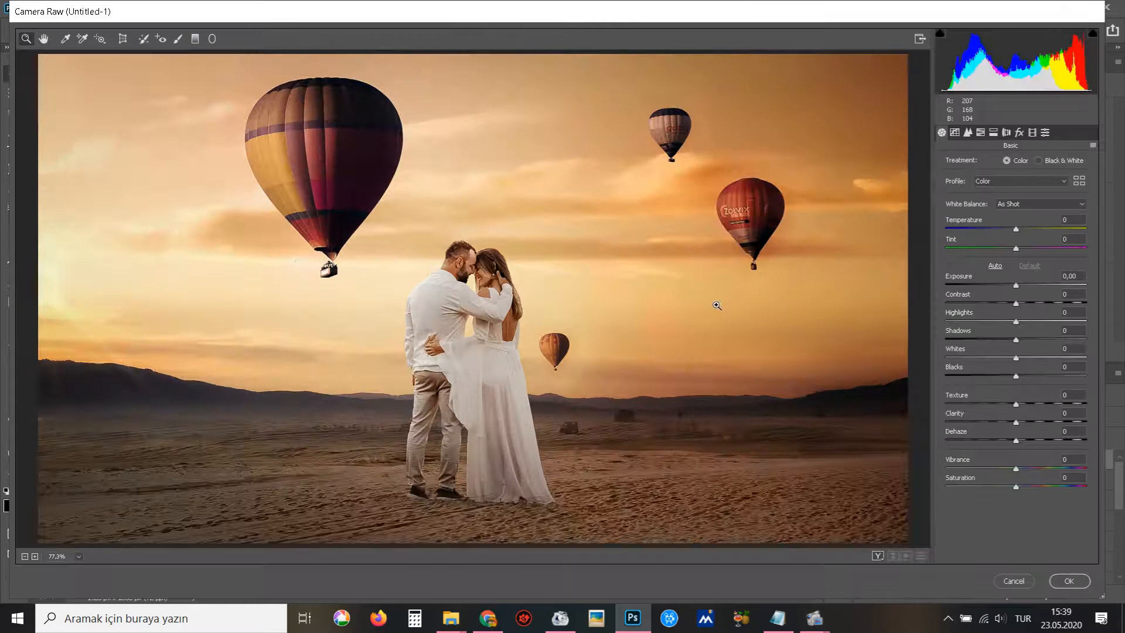
pyautogui.click(1045, 133)
pyautogui.click(993, 189)
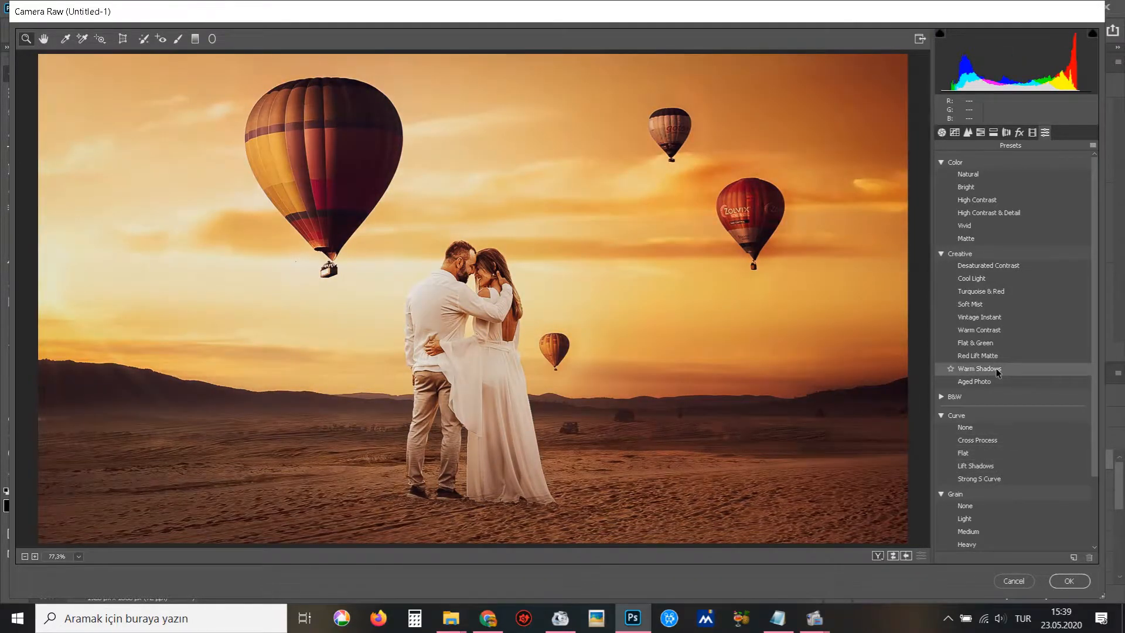
pyautogui.click(1068, 581)
# - Reduce the Layer 5 copy to 79% opacity and 71% fill, and compare the image with and without it
pyautogui.click(1018, 416)
pyautogui.click(1018, 432)
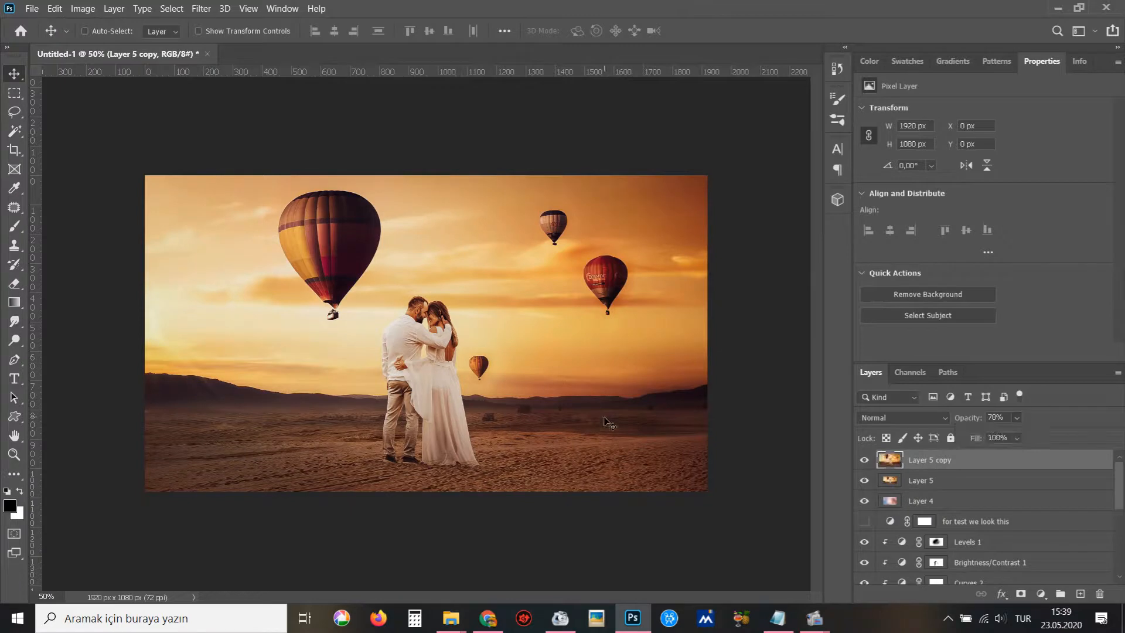
pyautogui.click(1017, 437)
pyautogui.click(1012, 455)
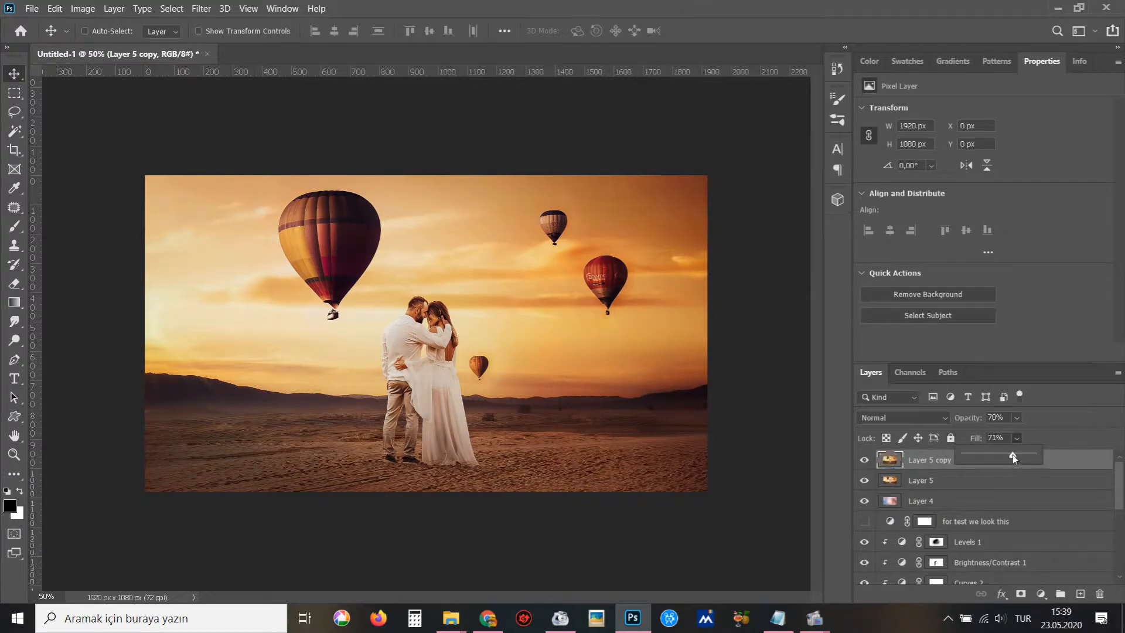
pyautogui.click(1016, 418)
pyautogui.click(1030, 434)
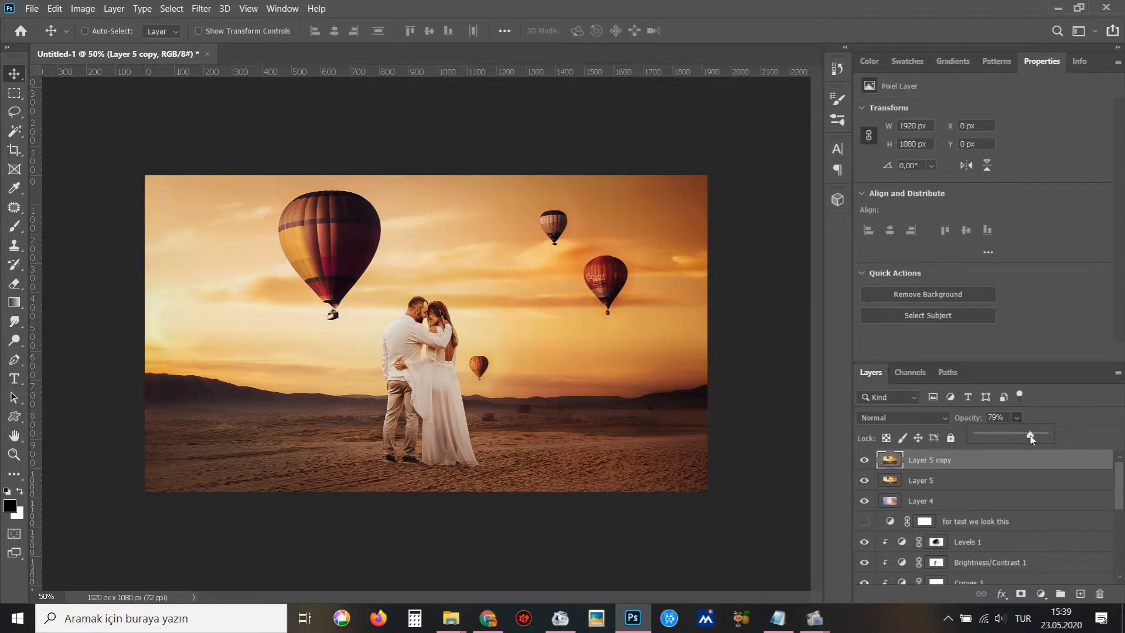
pyautogui.click(864, 462)
pyautogui.click(863, 462)
pyautogui.press('ctrl')
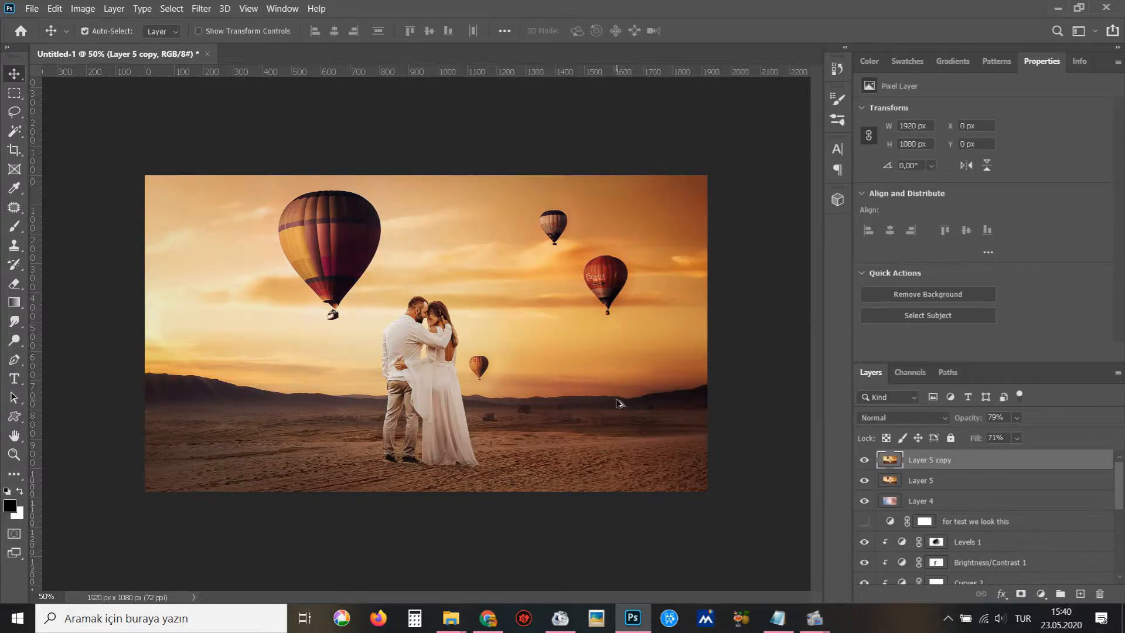
# - Stamp all visible layers into a new layer, apply a High Pass filter with a 1.0 pixel radius, and blend it in Overlay mode
pyautogui.hotkey('ctrl', 'shift', 'alt', 'e')
pyautogui.click(201, 8)
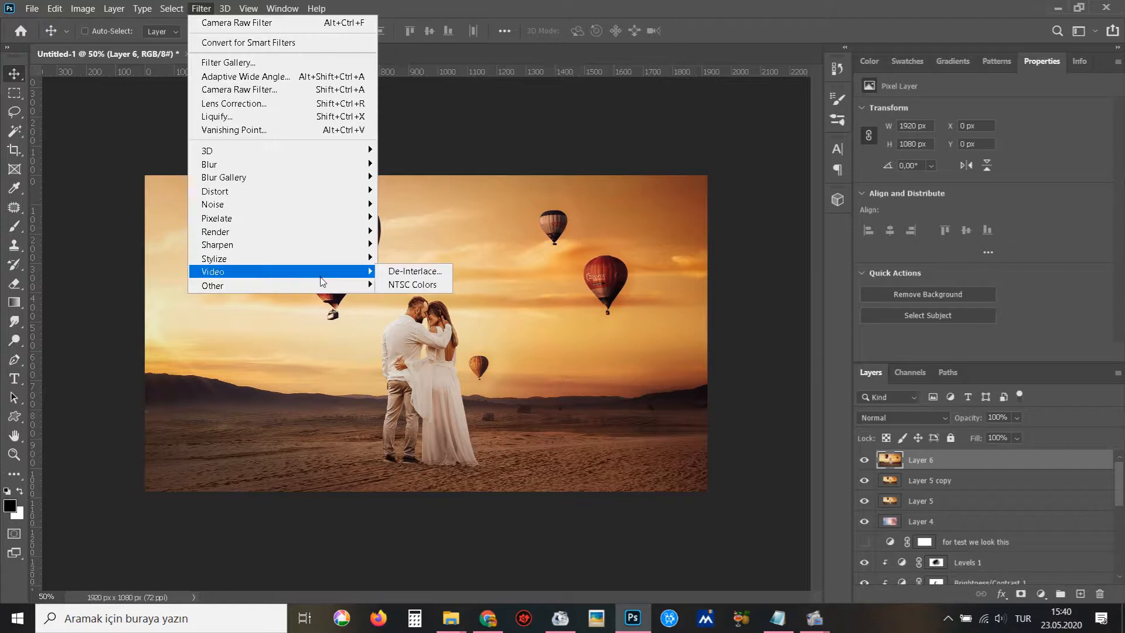
pyautogui.moveTo(324, 285)
pyautogui.click(410, 300)
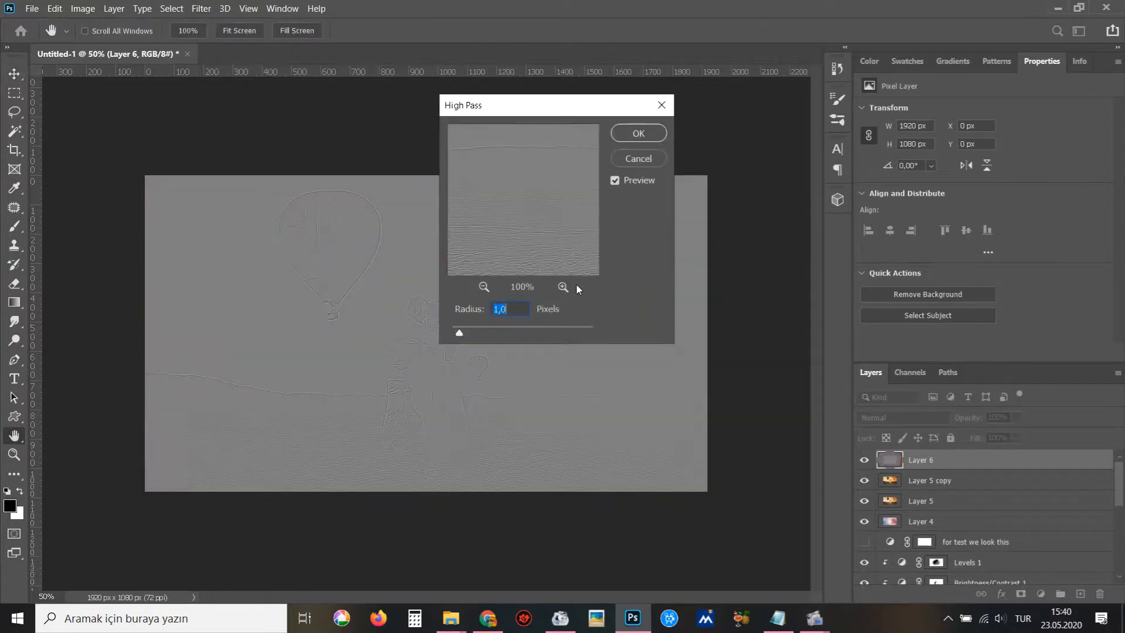
pyautogui.moveTo(529, 110); pyautogui.dragTo(706, 96)
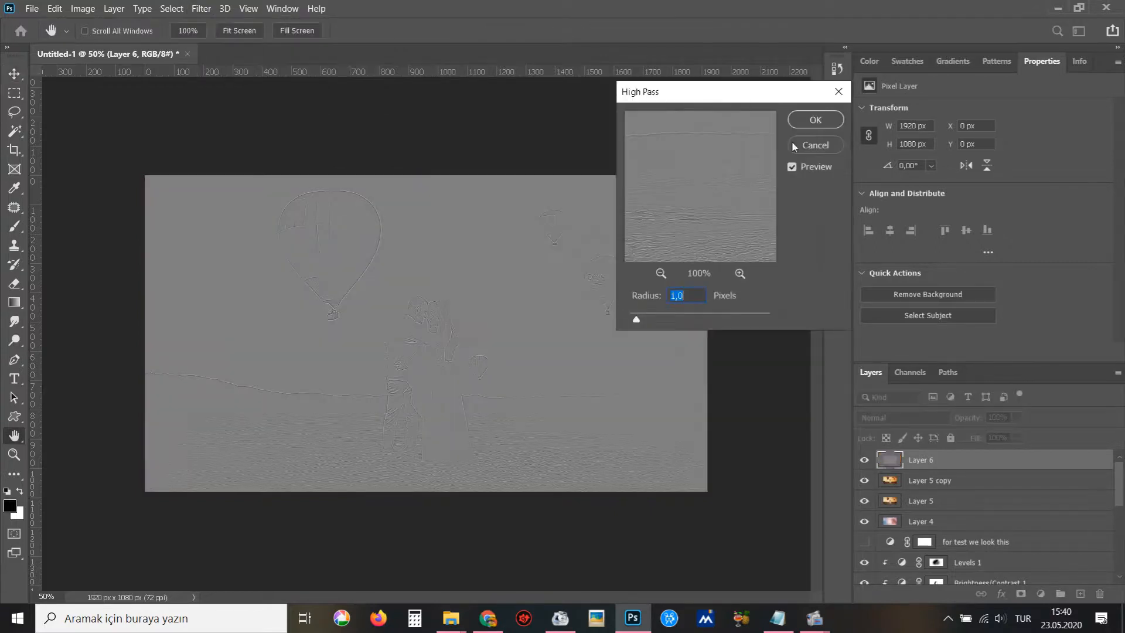
pyautogui.click(815, 120)
pyautogui.click(894, 417)
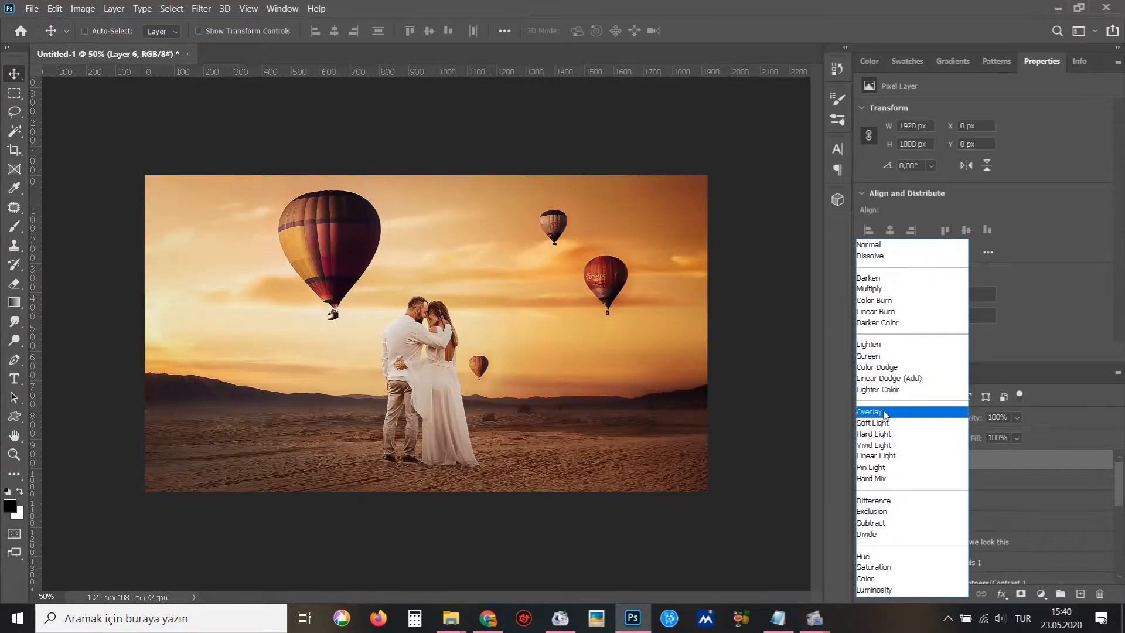
pyautogui.click(885, 413)
# - Examine the High Pass sharpening on the couple and balloons at different magnifications
pyautogui.keyDown('ctrl'); pyautogui.click(457, 383); pyautogui.keyUp('ctrl')
pyautogui.keyDown('ctrl'); pyautogui.keyDown('alt'); pyautogui.click(415, 367); pyautogui.keyUp('alt'); pyautogui.keyUp('ctrl')
pyautogui.keyDown('ctrl'); pyautogui.click(415, 367); pyautogui.keyUp('ctrl')
pyautogui.keyDown('ctrl'); pyautogui.click(415, 366); pyautogui.keyUp('ctrl')
pyautogui.keyDown('ctrl'); pyautogui.click(414, 367); pyautogui.keyUp('ctrl')
pyautogui.keyDown('ctrl'); pyautogui.keyDown('alt'); pyautogui.click(424, 364); pyautogui.keyUp('alt'); pyautogui.keyUp('ctrl')
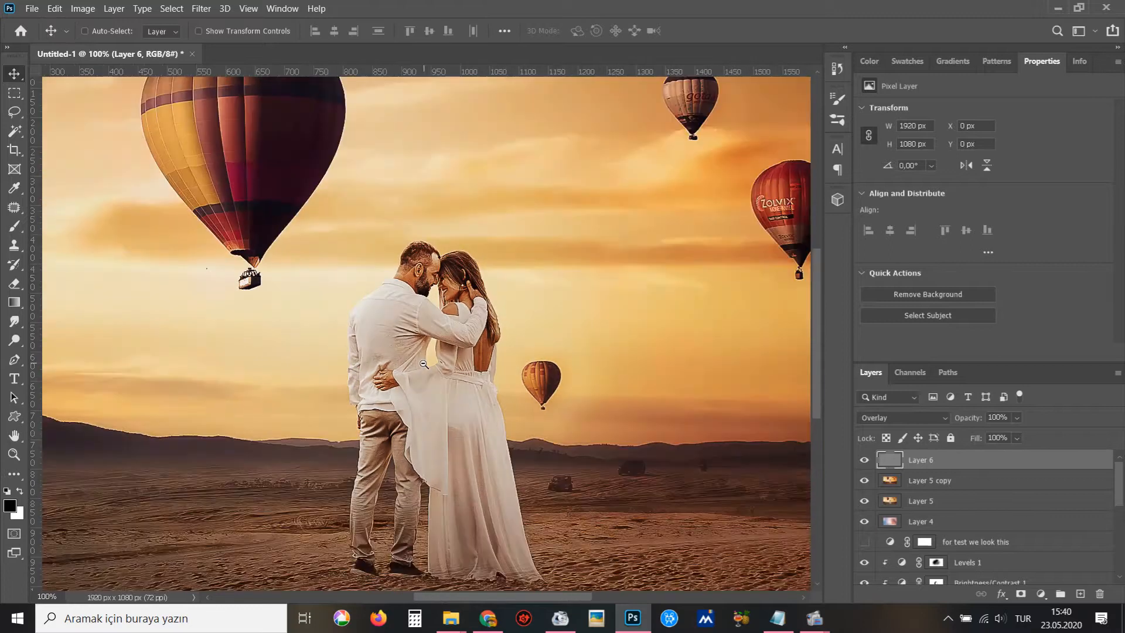
pyautogui.keyDown('ctrl'); pyautogui.keyDown('alt'); pyautogui.click(425, 362); pyautogui.keyUp('alt'); pyautogui.keyUp('ctrl')
pyautogui.keyDown('ctrl'); pyautogui.keyDown('alt'); pyautogui.click(426, 363); pyautogui.keyUp('alt'); pyautogui.keyUp('ctrl')
pyautogui.keyDown('ctrl'); pyautogui.click(426, 364); pyautogui.keyUp('ctrl')
pyautogui.keyDown('ctrl'); pyautogui.click(426, 364); pyautogui.keyUp('ctrl')
# - Undo the High Pass sharpening and reapply it to the merged layer with a 0.5 pixel radius in Overlay mode
pyautogui.hotkey('alt', 'shift', 'n')
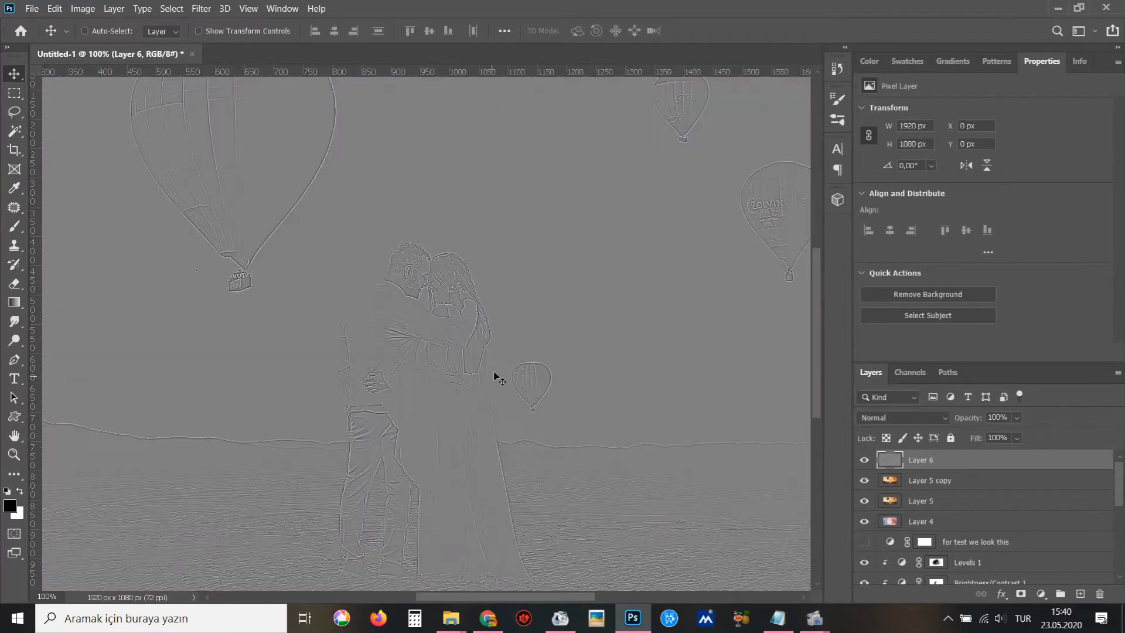
pyautogui.hotkey('ctrl', 'z')
pyautogui.click(201, 9)
pyautogui.moveTo(272, 290)
pyautogui.click(404, 287)
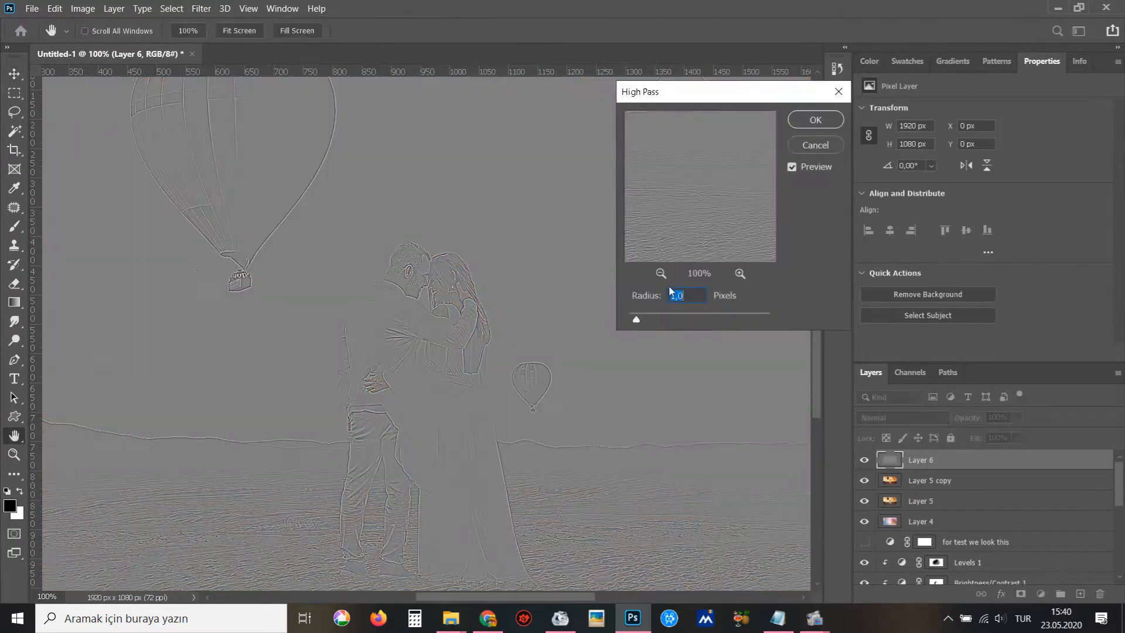
pyautogui.write('0,5')
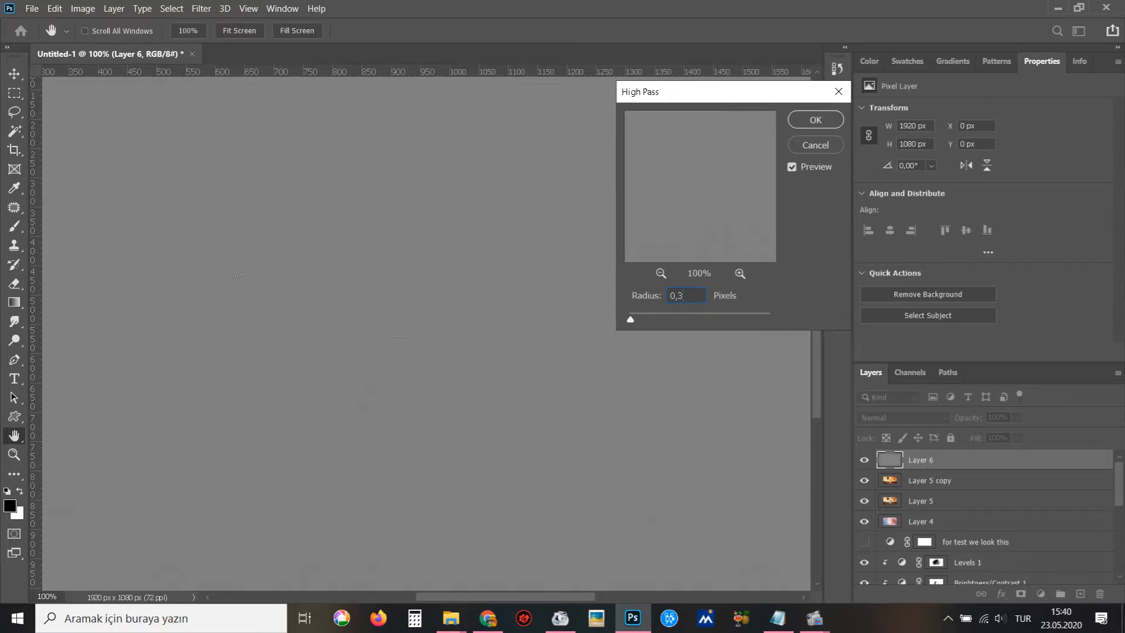
pyautogui.click(813, 120)
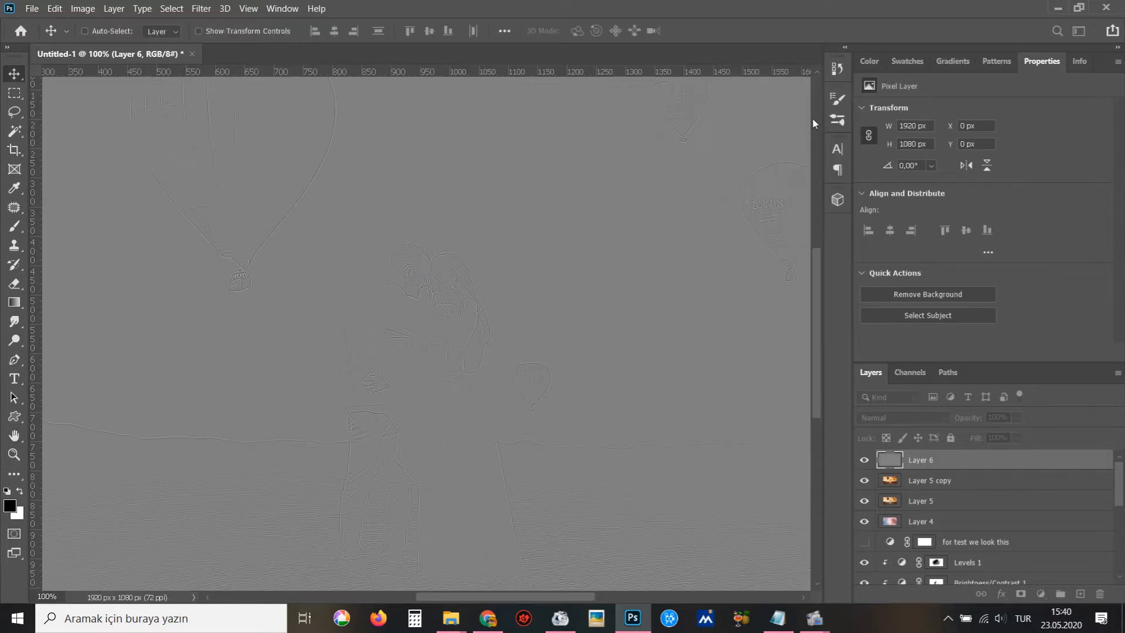
pyautogui.click(899, 417)
pyautogui.click(891, 411)
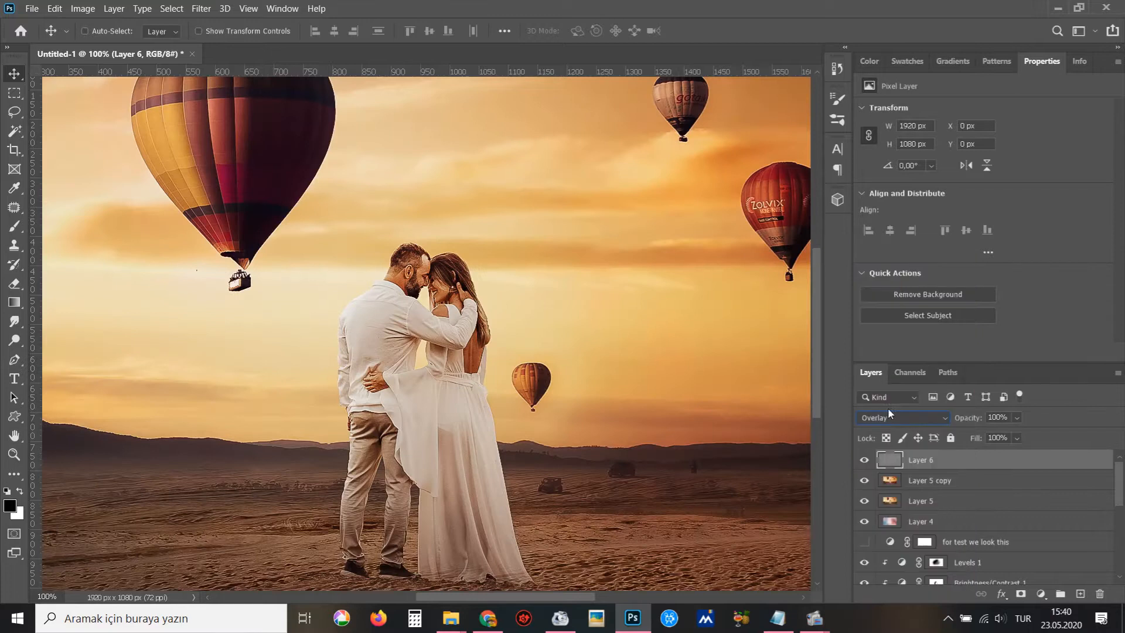
# - Stamp all visible layers into a new layer and add a Curves adjustment above it that lowers the white point to darken the image
pyautogui.hotkey('ctrl', '-')
pyautogui.hotkey('ctrl', '-')
pyautogui.keyDown('ctrl'); pyautogui.click(506, 399); pyautogui.keyUp('ctrl')
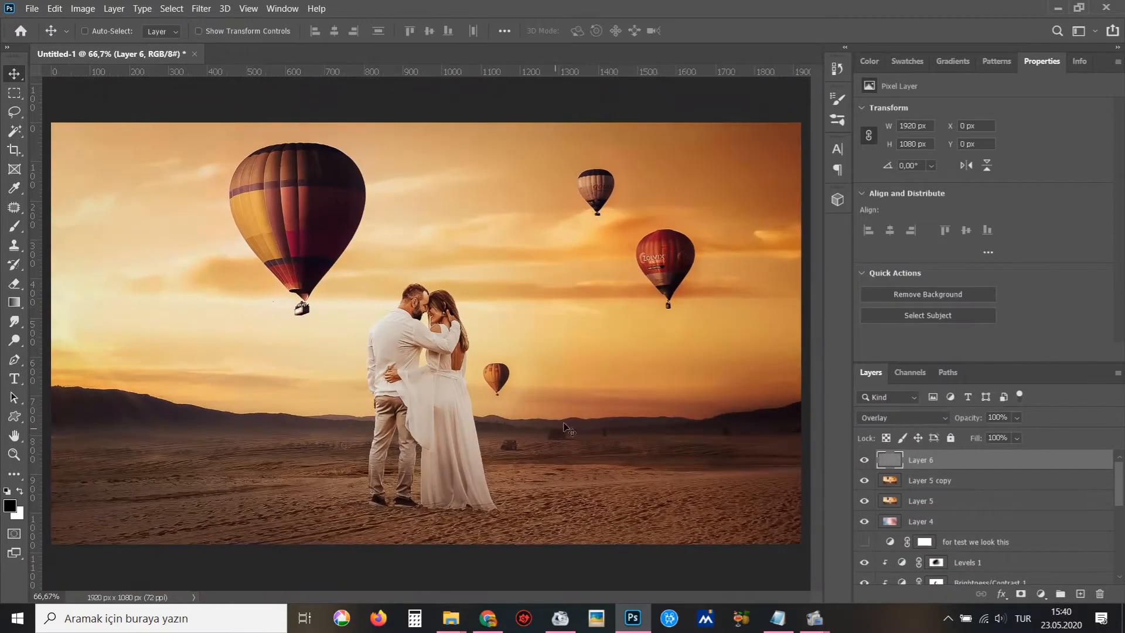
pyautogui.hotkey('ctrl', 'alt', 'shift', 'e')
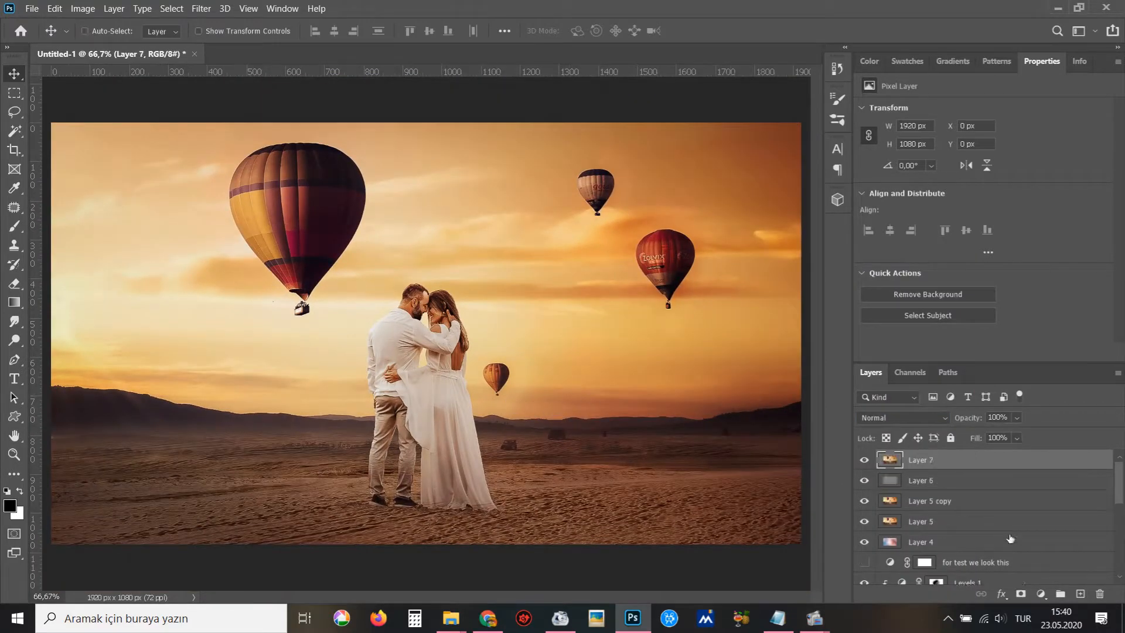
pyautogui.click(1040, 593)
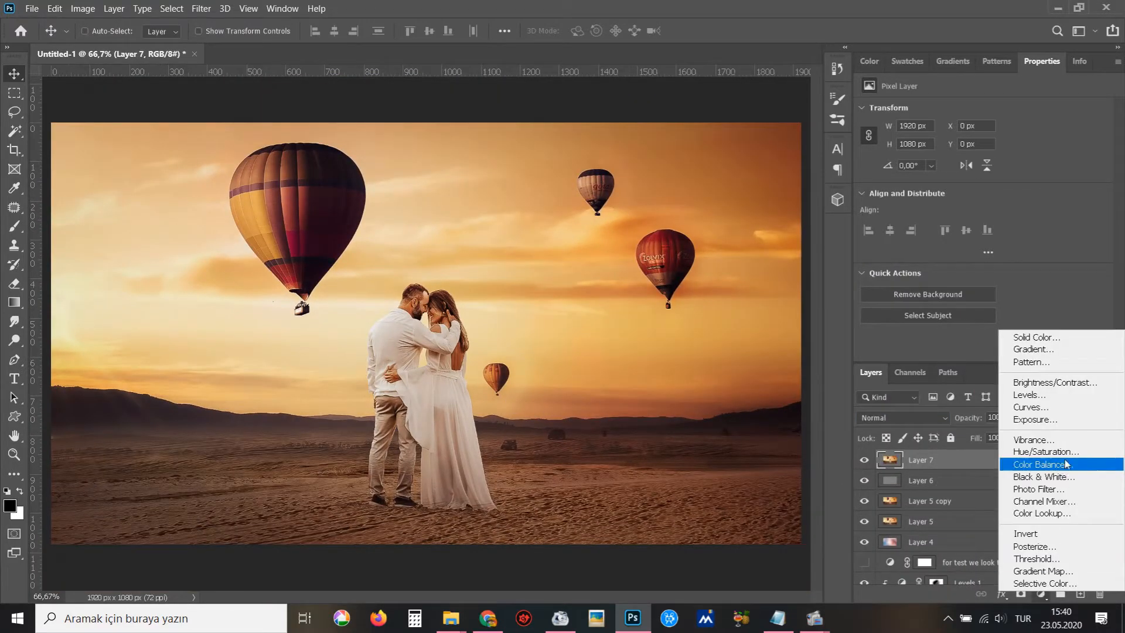
pyautogui.click(1066, 407)
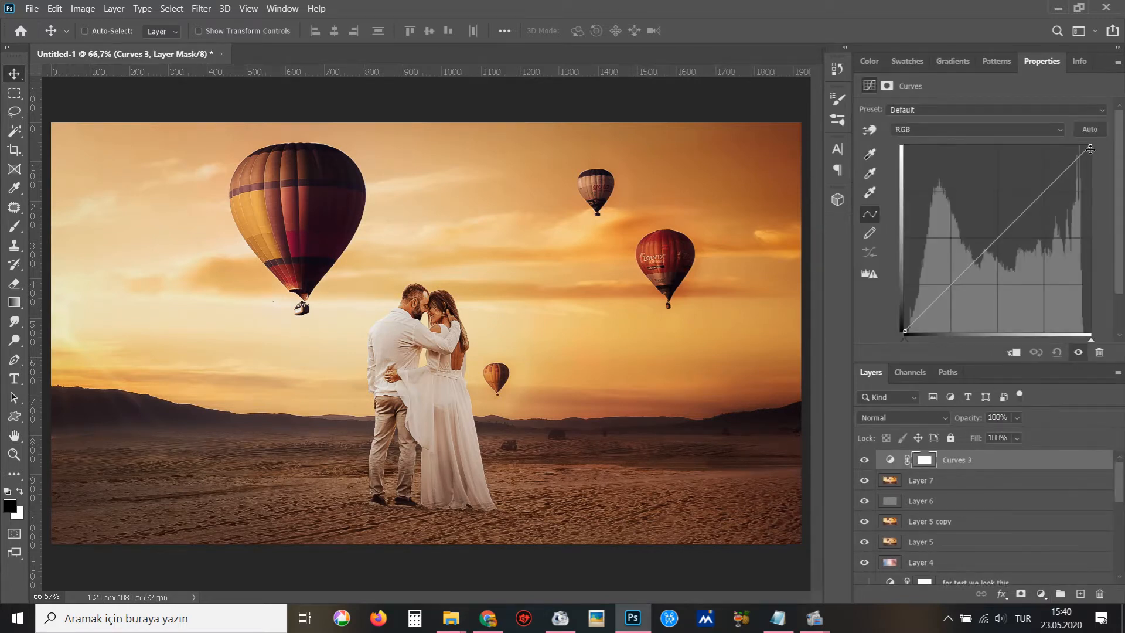
pyautogui.moveTo(1089, 146)
pyautogui.mouseDown()
pyautogui.moveTo(1115, 215)
pyautogui.moveTo(1119, 185)
pyautogui.mouseUp()
# - Mask the Curves darkening off the center around the couple with a 1156 px soft black brush at 71% opacity and 68% flow, and compare the effect
pyautogui.hotkey('ctrl', '-')
pyautogui.press('b')
pyautogui.moveTo(468, 330)
pyautogui.mouseDown()
pyautogui.moveTo(633, 381)
pyautogui.moveTo(650, 375)
pyautogui.mouseUp()
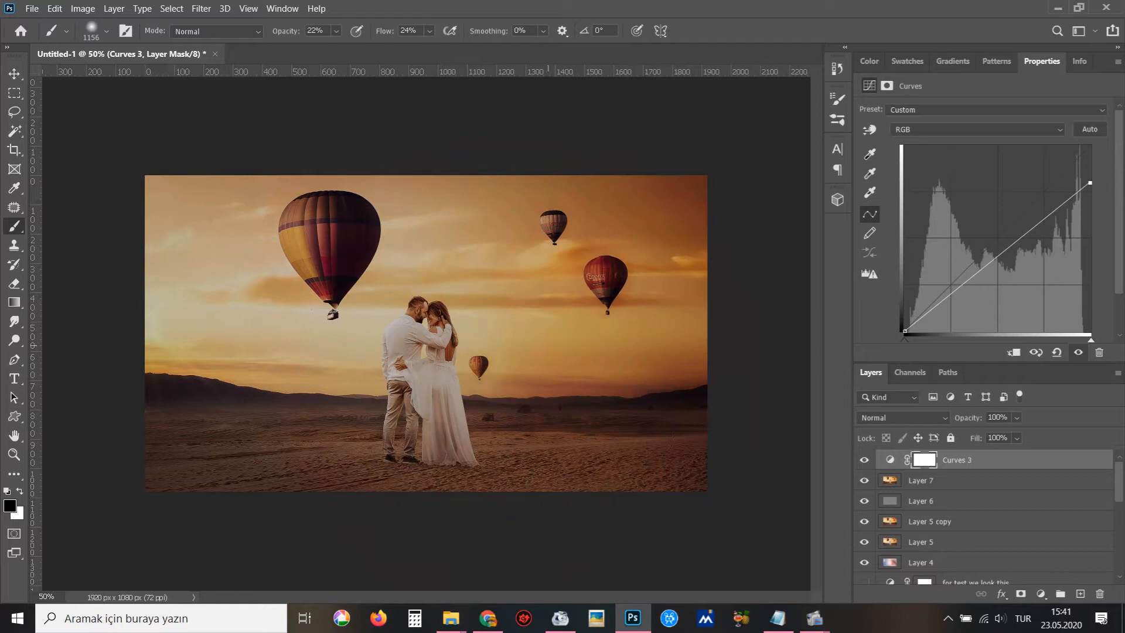
pyautogui.click(336, 31)
pyautogui.moveTo(340, 48); pyautogui.dragTo(455, 48)
pyautogui.click(430, 31)
pyautogui.click(336, 32)
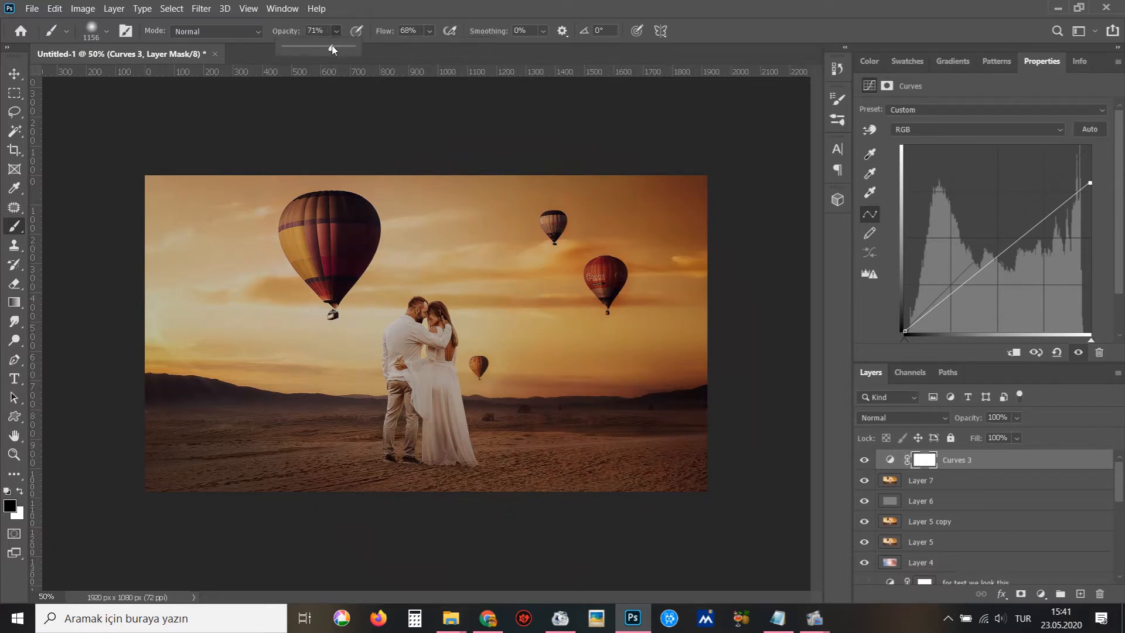
pyautogui.click(446, 355)
pyautogui.click(538, 338)
pyautogui.click(338, 339)
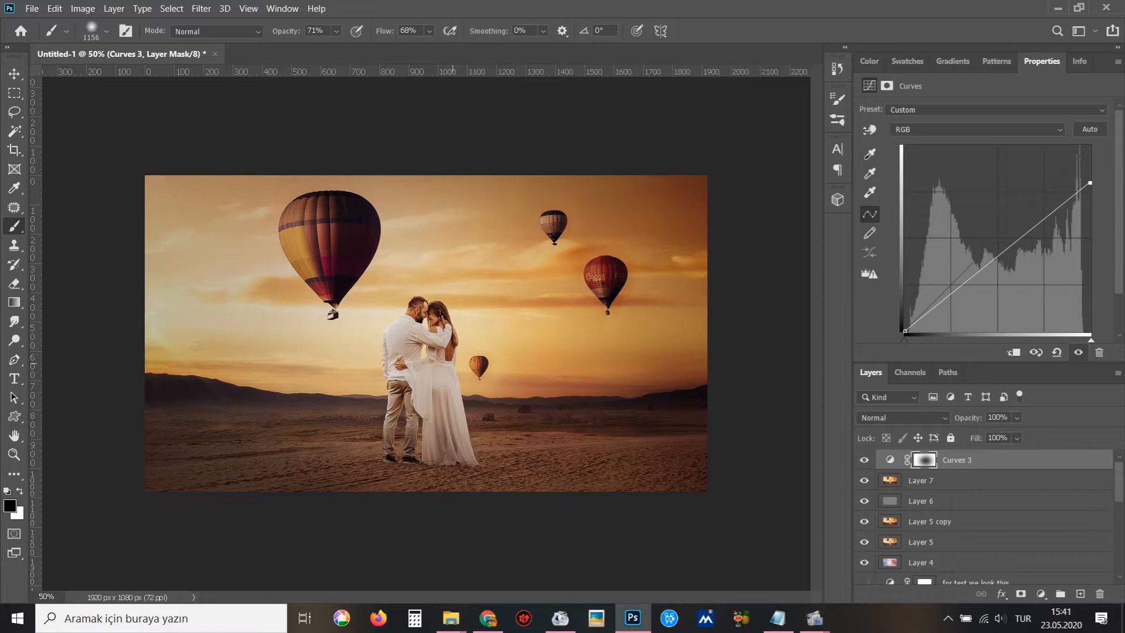
pyautogui.click(864, 461)
pyautogui.click(864, 460)
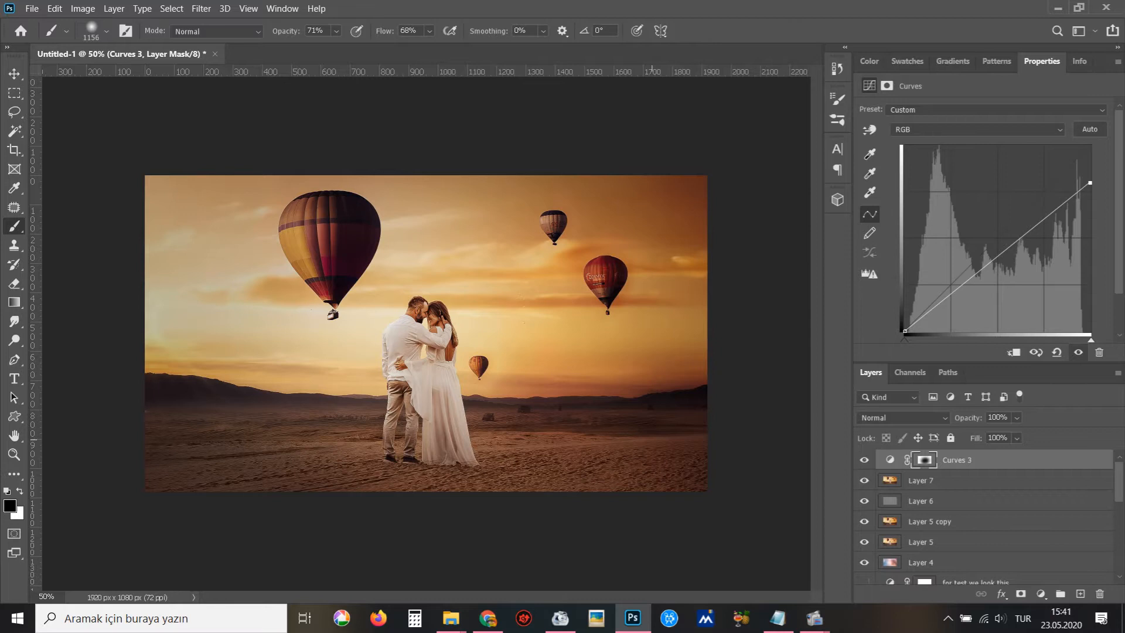
# - Duplicate the masked vignette Curves layer and fill the copy's mask with white at 100% opacity
pyautogui.press('v')
pyautogui.hotkey('ctrl', 'j')
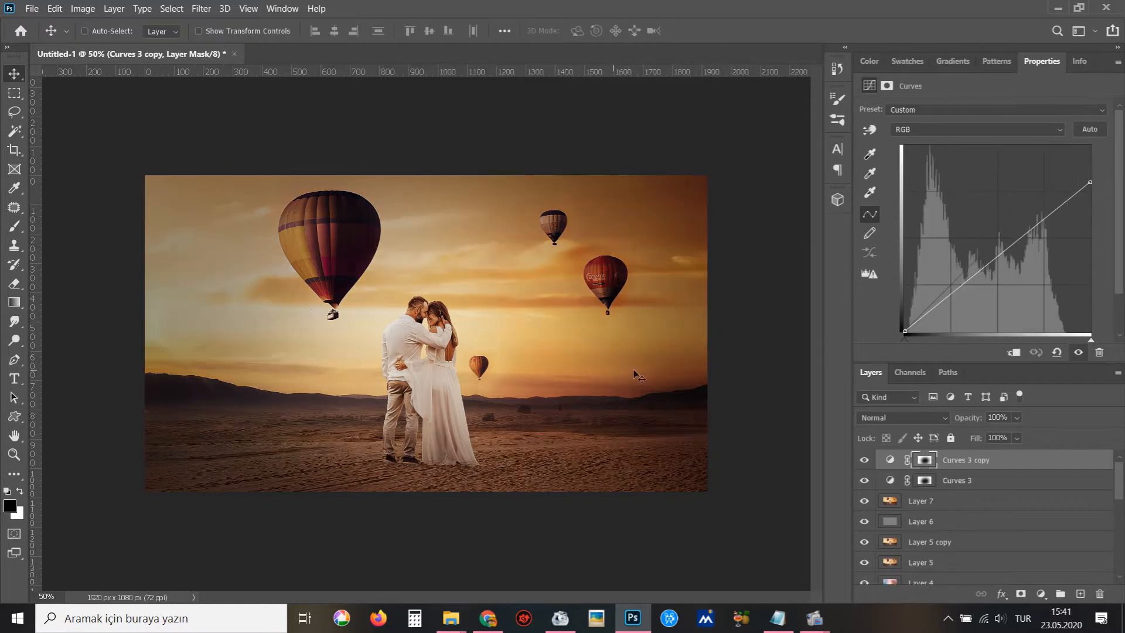
pyautogui.click(59, 10)
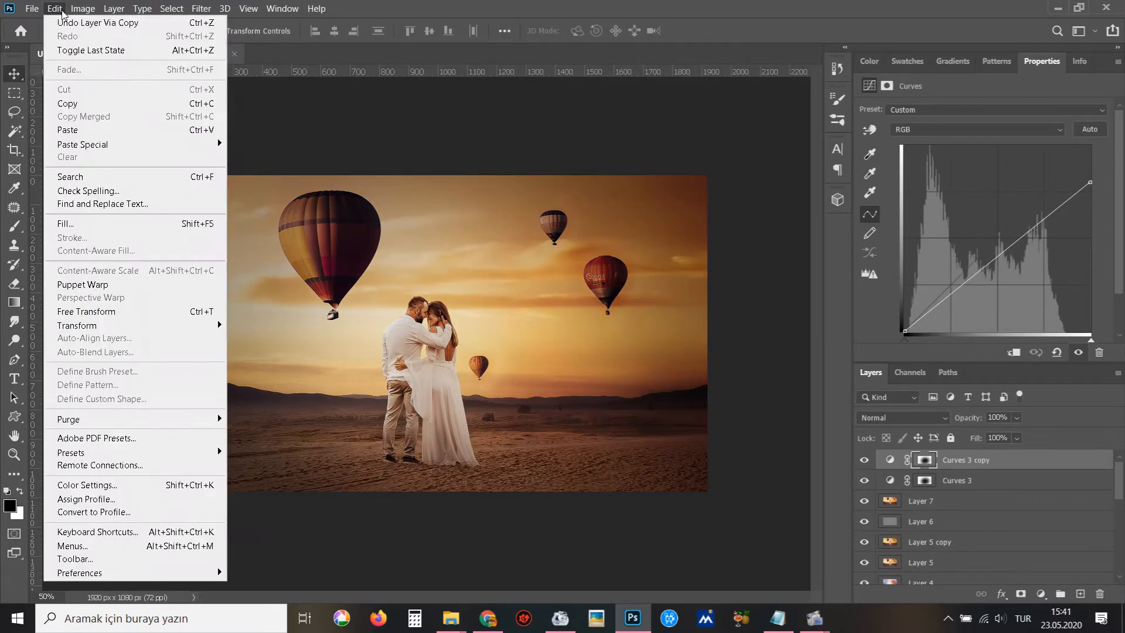
pyautogui.click(83, 225)
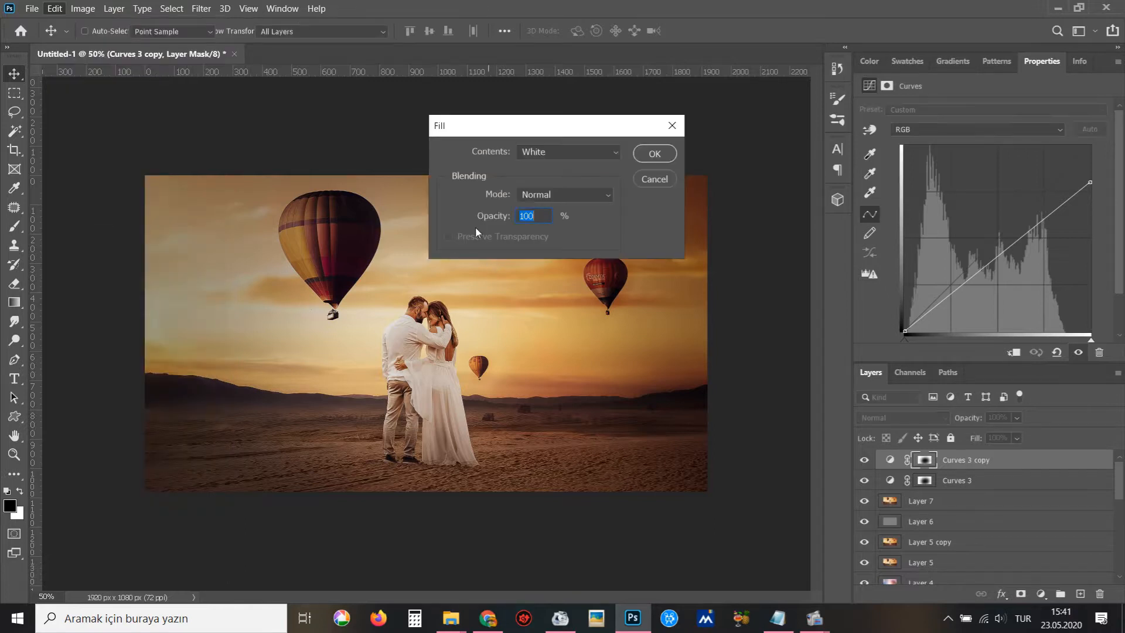
pyautogui.click(655, 154)
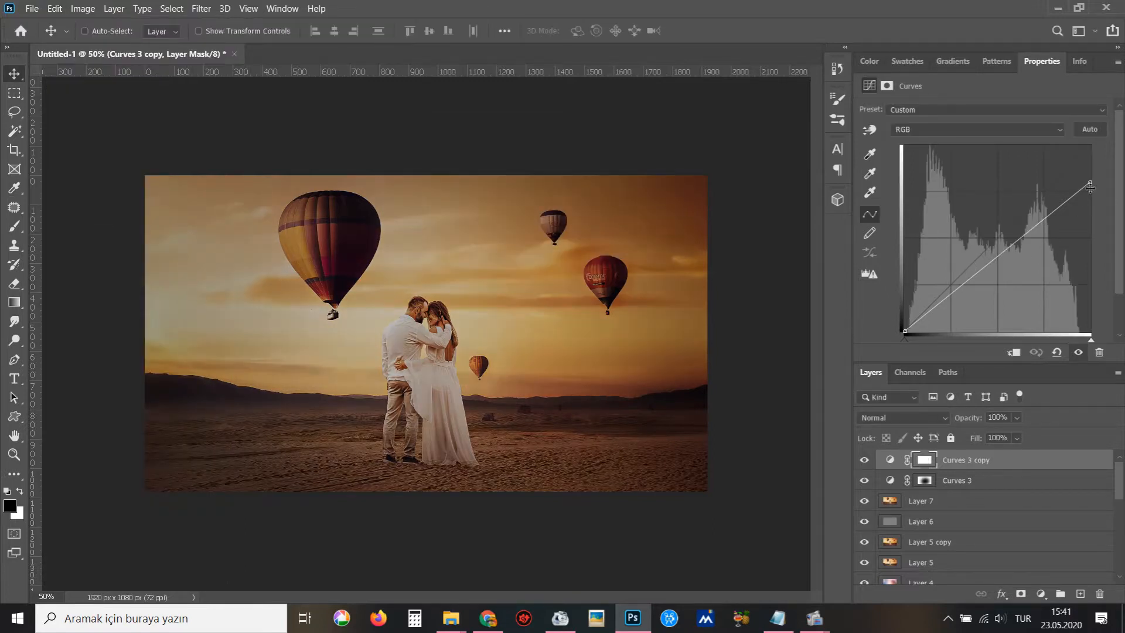
# - Reshape the copied Curves adjustment to brighten the image, restoring full white output, pulling the white point inward and placing a midtone point
pyautogui.moveTo(1088, 168); pyautogui.dragTo(1089, 146)
pyautogui.moveTo(1032, 203); pyautogui.dragTo(1021, 194)
pyautogui.moveTo(962, 258); pyautogui.dragTo(1000, 202)
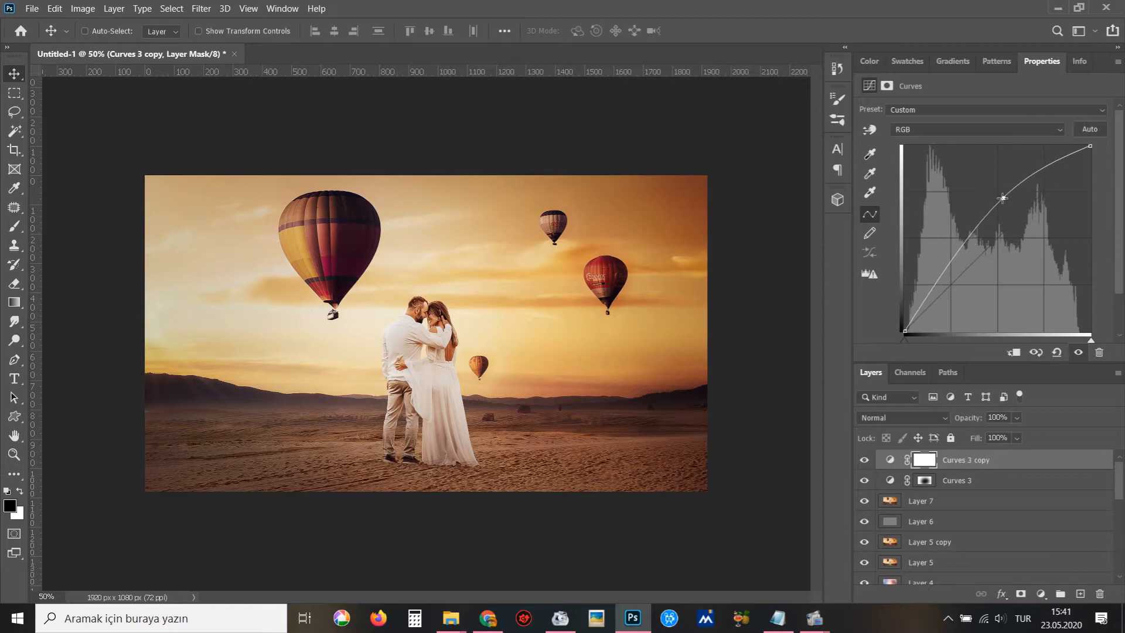
pyautogui.moveTo(1088, 145); pyautogui.dragTo(1064, 146)
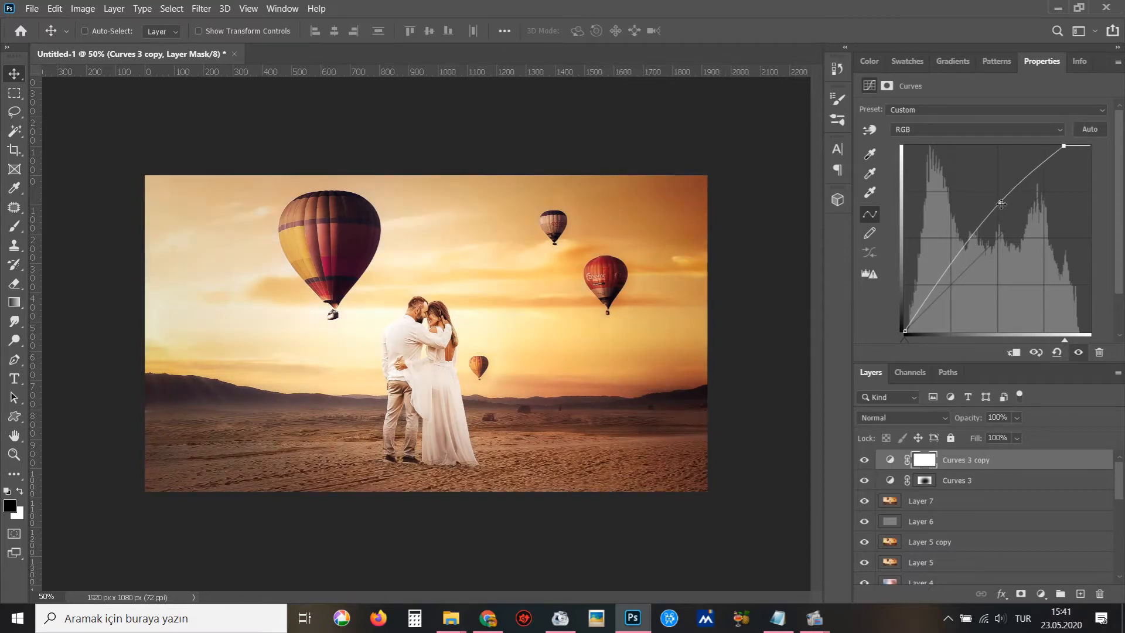
pyautogui.moveTo(1061, 145); pyautogui.dragTo(1048, 147)
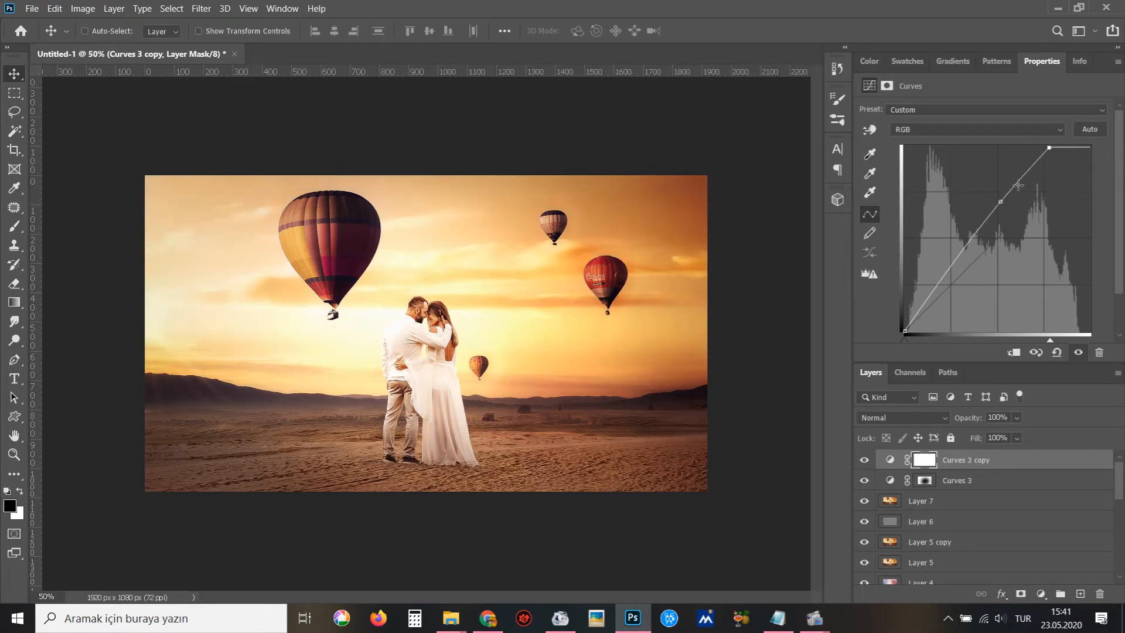
pyautogui.moveTo(1000, 202); pyautogui.dragTo(988, 226)
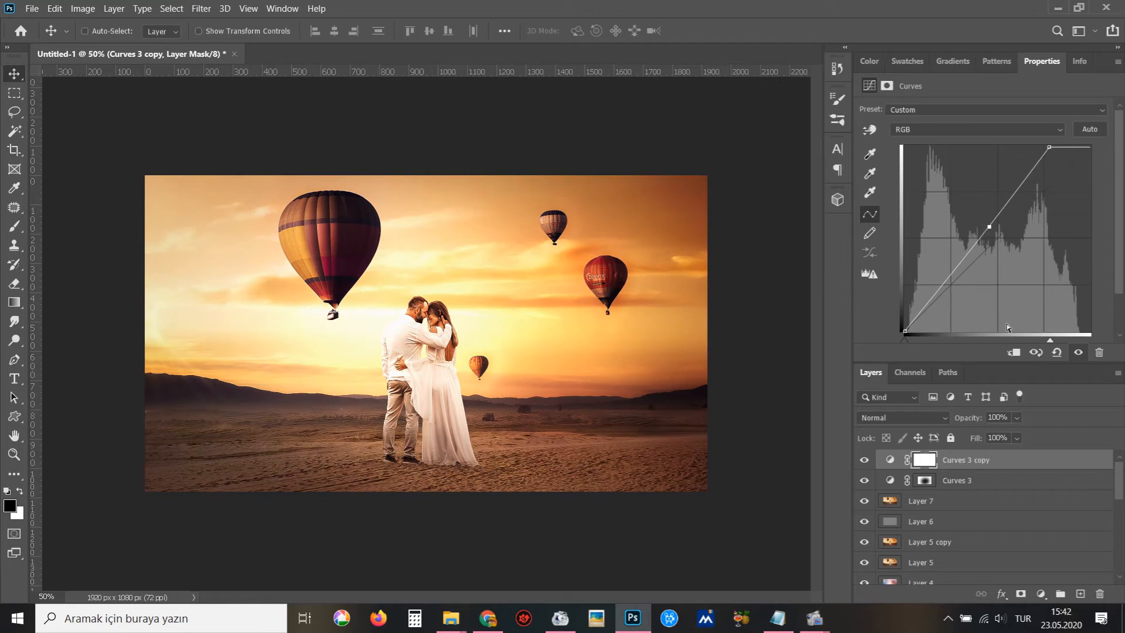
# - Invert the brightening layer's mask and reveal it around the couple with a 1156 px soft white brush at 51% opacity and 43% flow
pyautogui.click(925, 461)
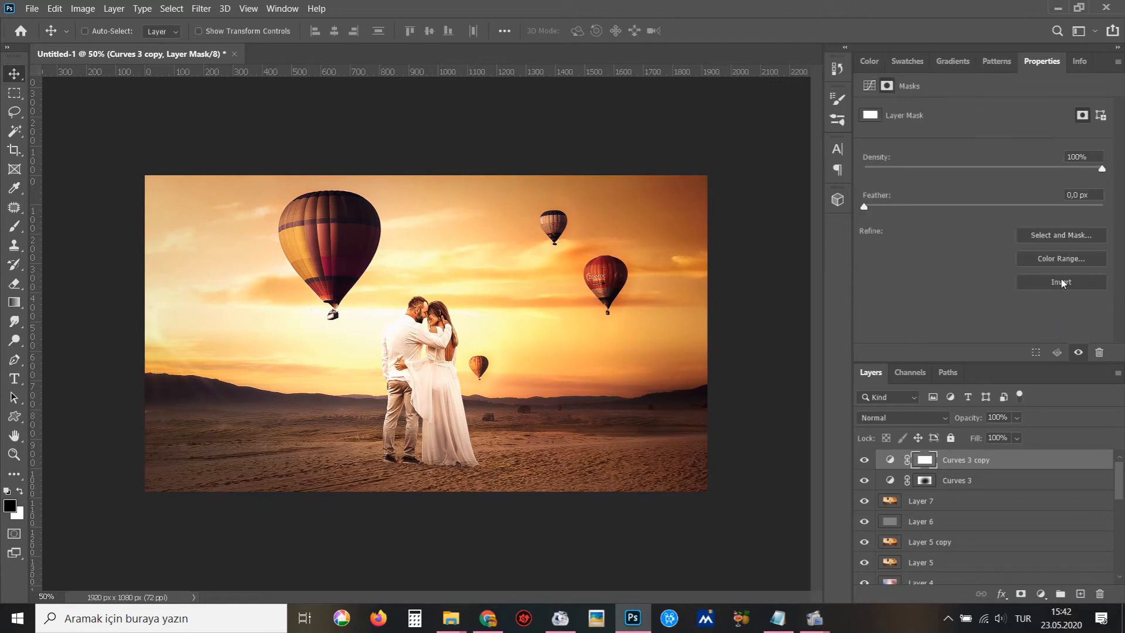
pyautogui.click(1061, 282)
pyautogui.press('b')
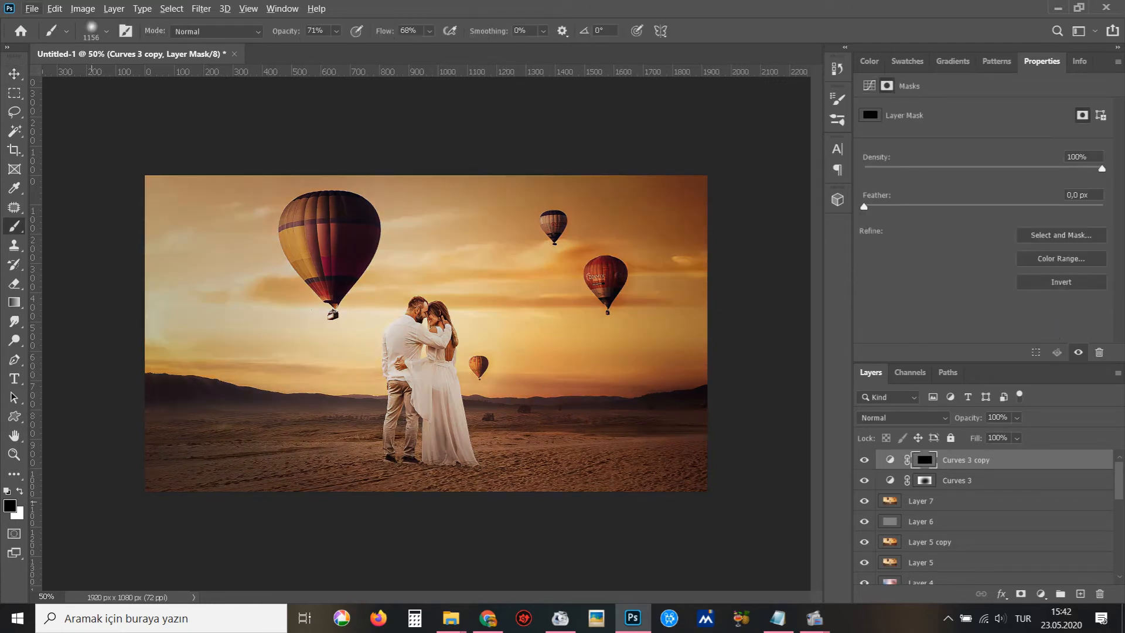
pyautogui.click(19, 492)
pyautogui.moveTo(428, 31); pyautogui.dragTo(424, 49)
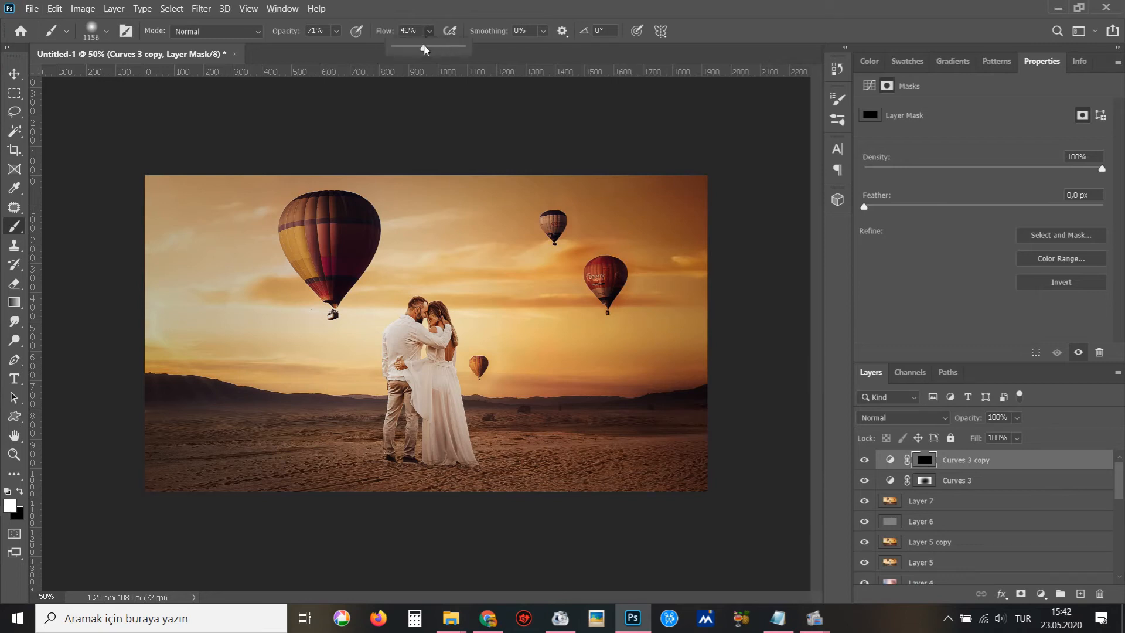
pyautogui.click(337, 32)
pyautogui.click(432, 385)
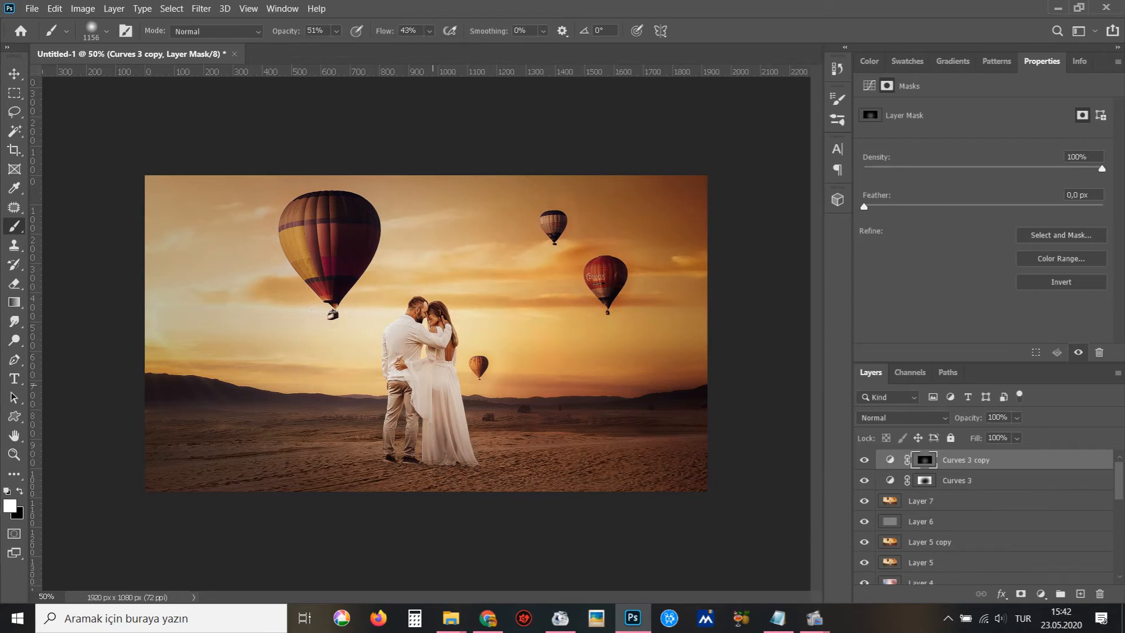
pyautogui.moveTo(326, 370); pyautogui.dragTo(487, 386)
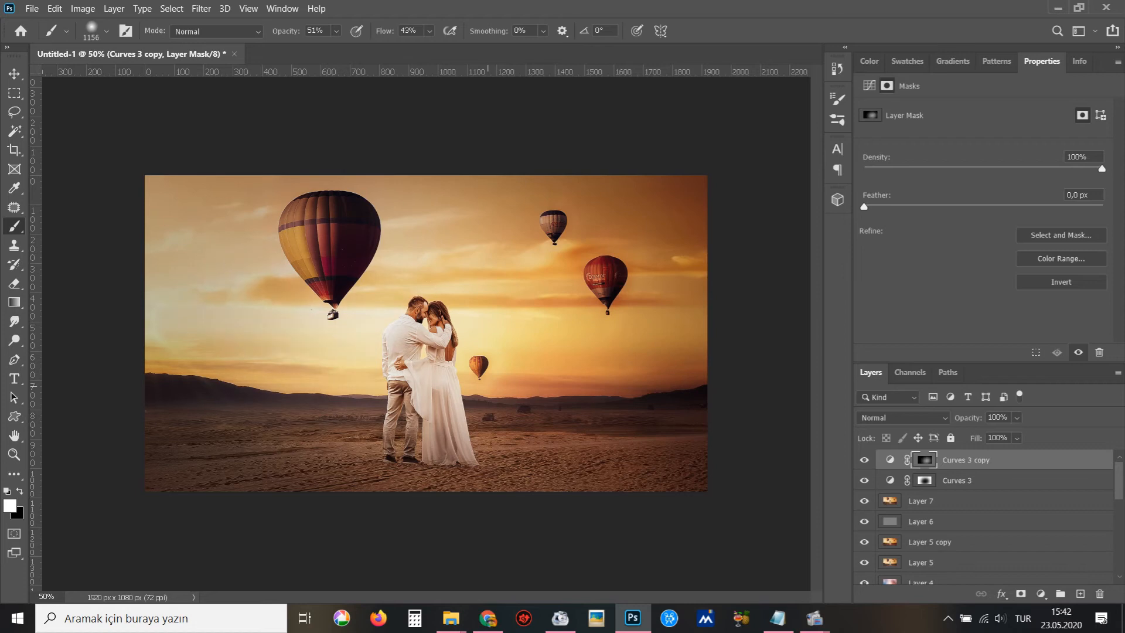
# - Compare the image with and without the brightening Curves layer, and set its fill to 73% and opacity to 80%
pyautogui.click(863, 461)
pyautogui.click(864, 461)
pyautogui.click(1017, 438)
pyautogui.moveTo(1019, 458); pyautogui.dragTo(1015, 459)
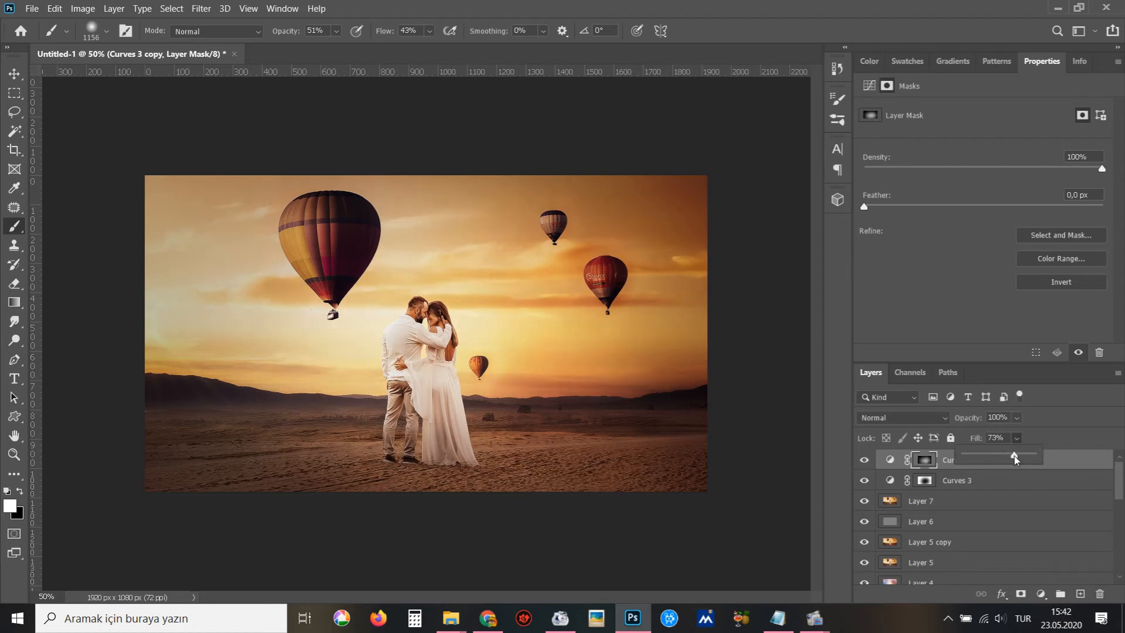
pyautogui.click(1017, 417)
pyautogui.click(1014, 437)
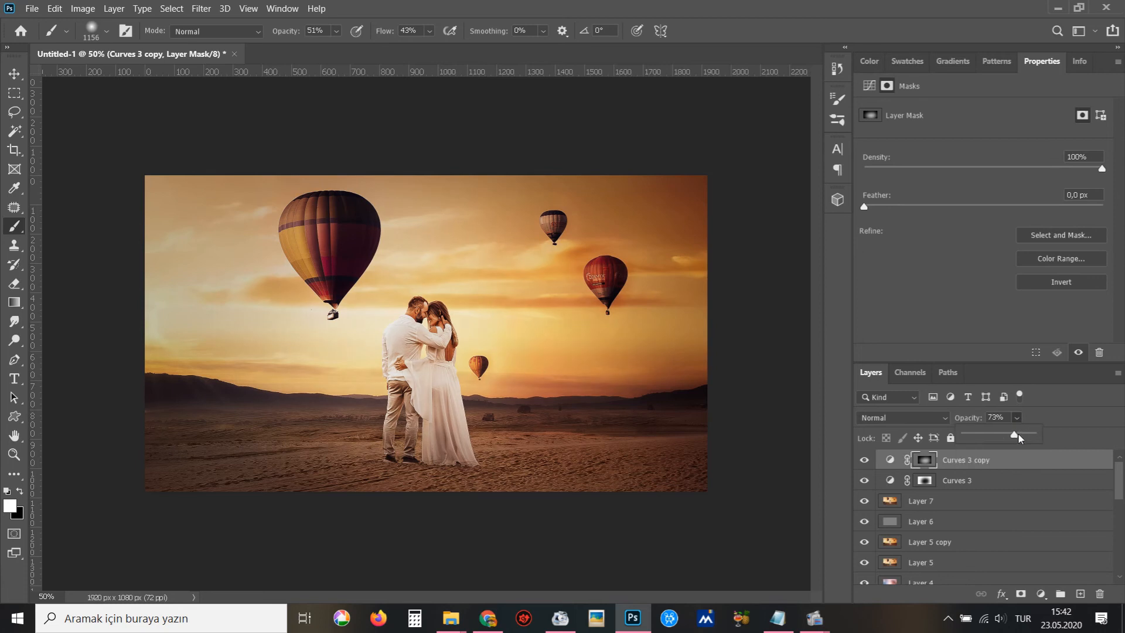
pyautogui.click(8, 73)
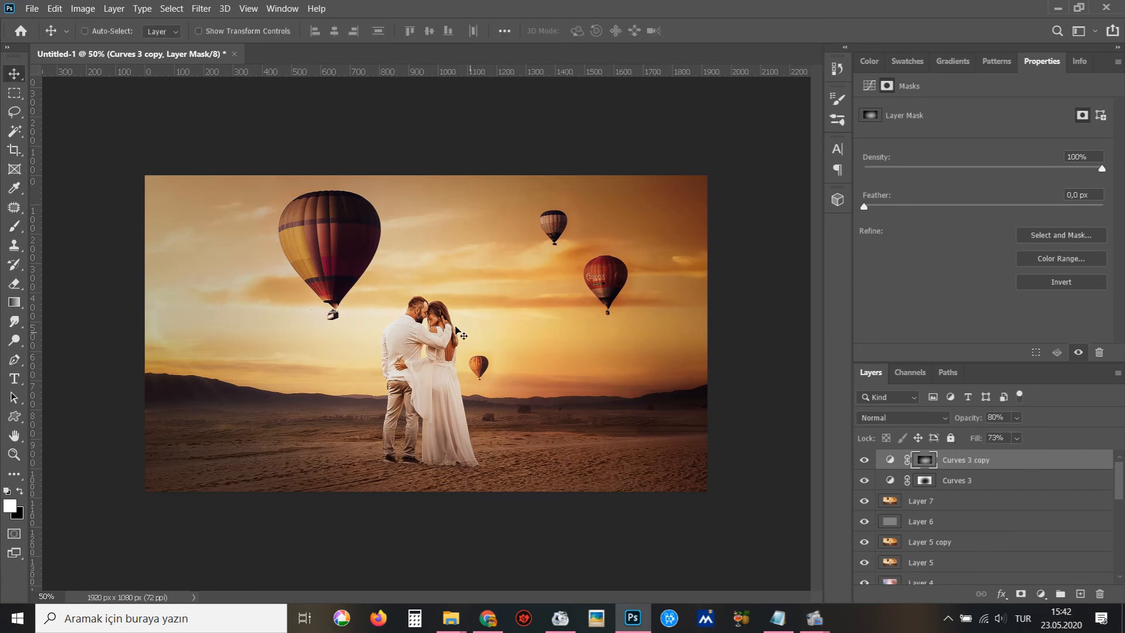